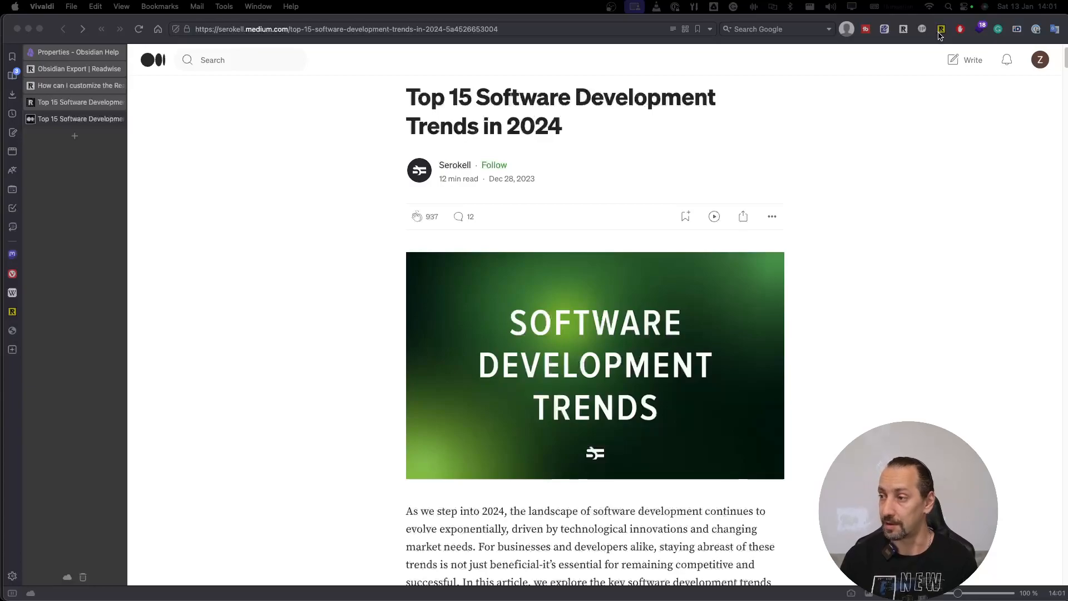
- Activate the Readwise highlighter on the "Top 15 Software Development Trends in 2024" article
{"action": "left_click", "coordinate": [941, 31]}
{"action": "left_click", "coordinate": [941, 32]}
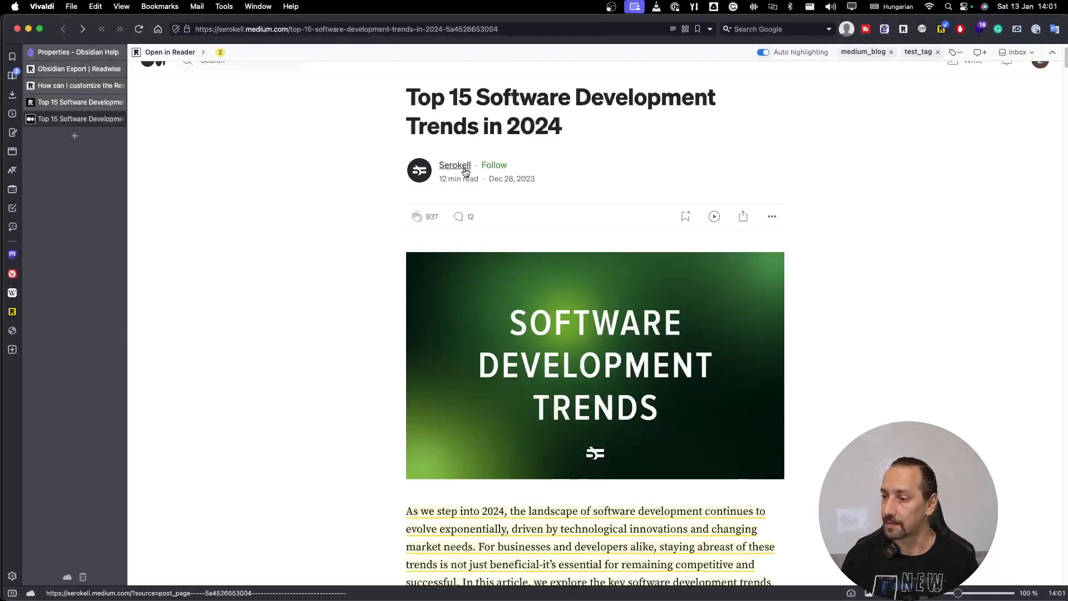
{"action": "mouse_move", "coordinate": [466, 172]}
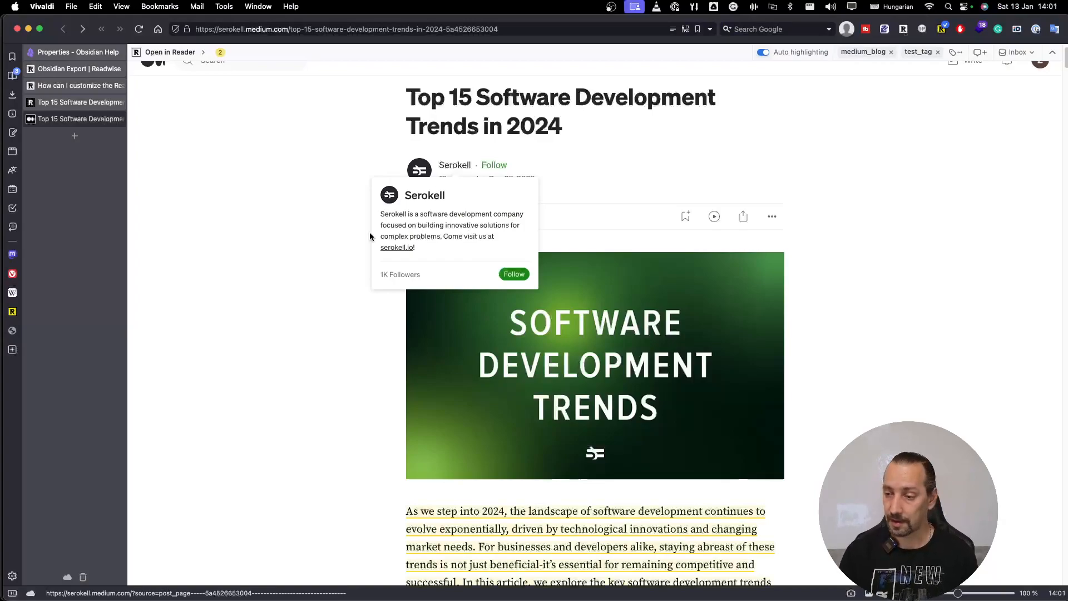
- Highlight the article's green "Software Development Trends" header image and save it to Readwise
{"action": "scroll", "coordinate": [312, 272], "scroll_direction": "down", "scroll_amount": 3}
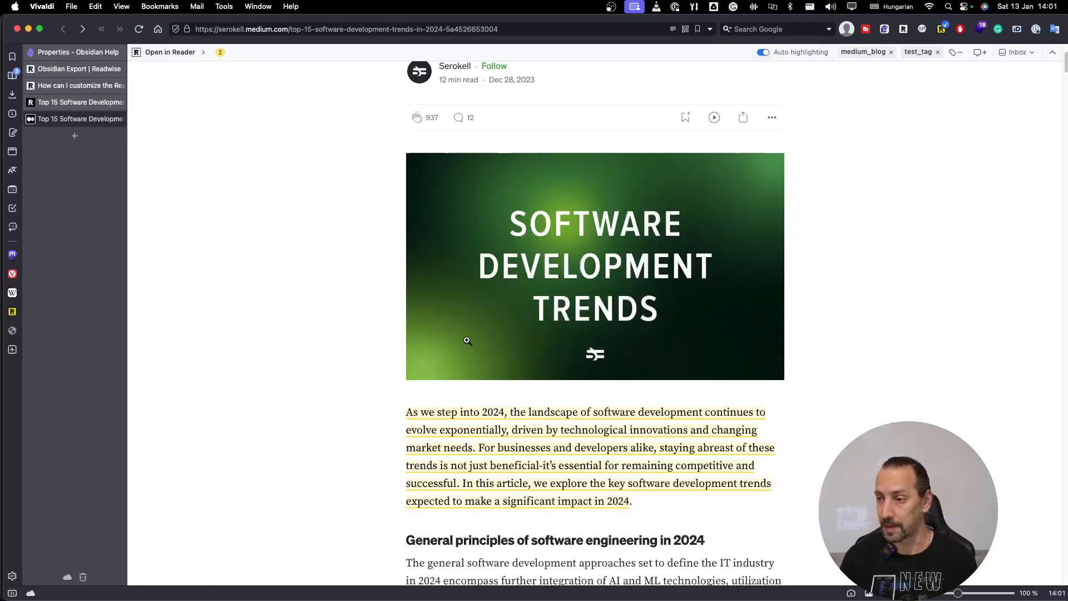
{"action": "right_click", "coordinate": [495, 303]}
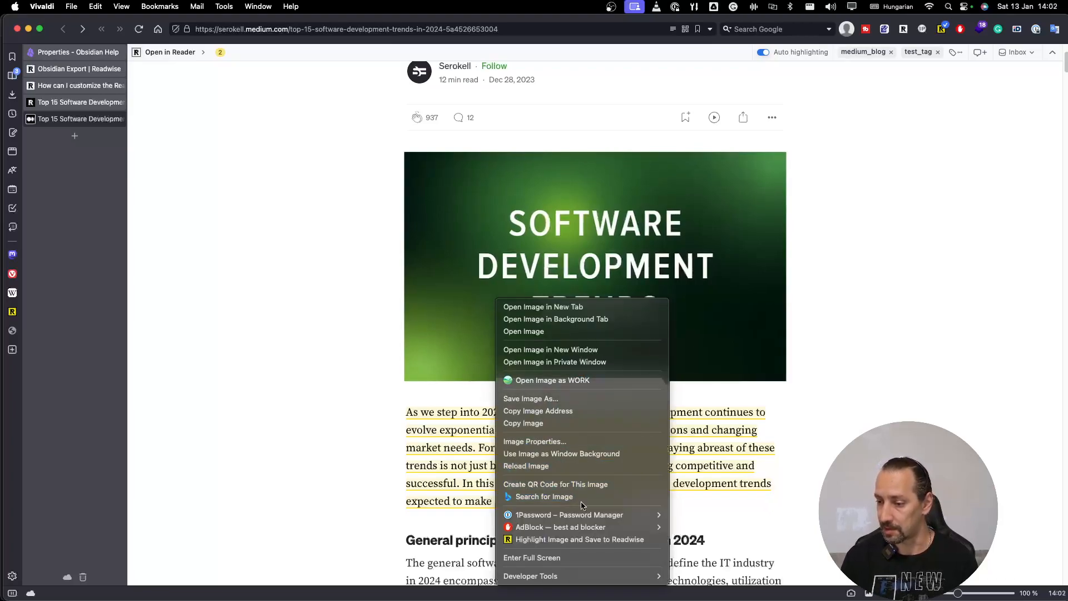
{"action": "left_click", "coordinate": [634, 540]}
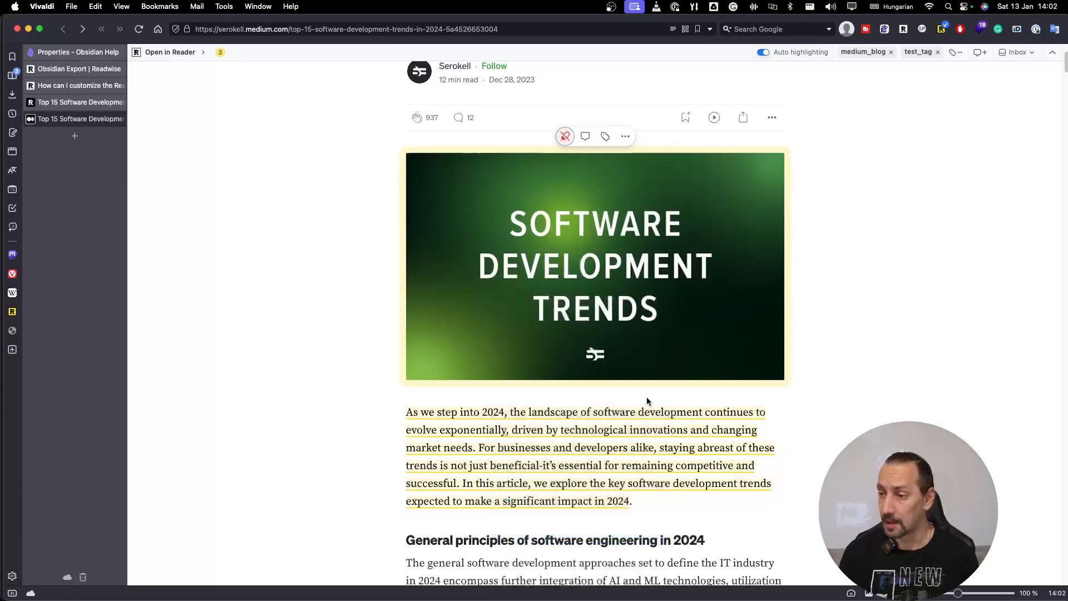
{"action": "scroll", "coordinate": [444, 379], "scroll_direction": "down", "scroll_amount": 2}
{"action": "scroll", "coordinate": [444, 379], "scroll_direction": "up", "scroll_amount": 5}
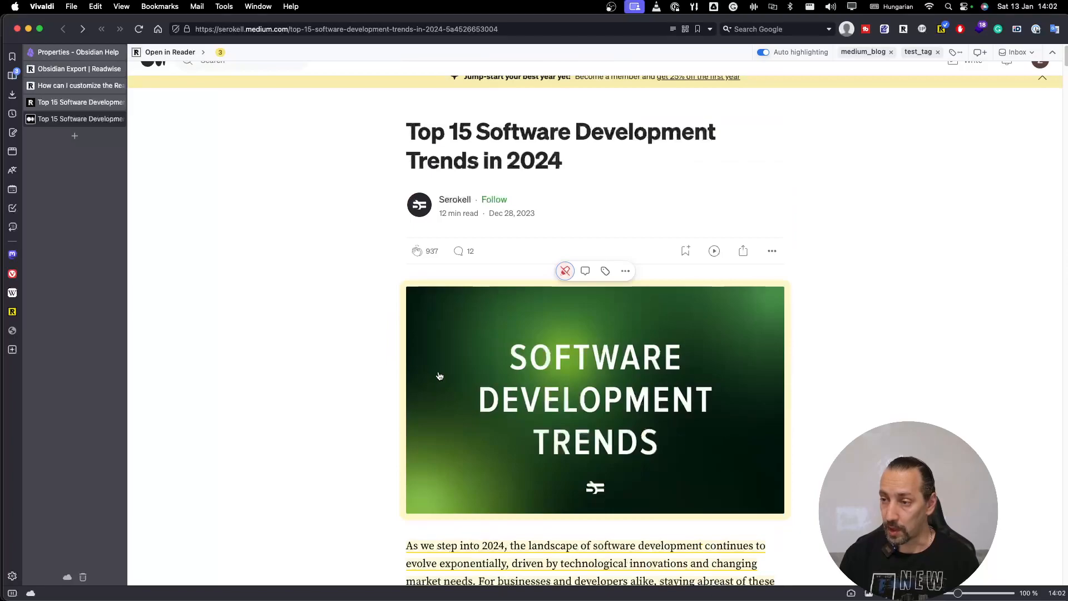
- Open the article in Reader and highlight the sentence beginning "For instance, GitHub's Copilot" and ending "in real-time."
{"action": "left_click", "coordinate": [166, 53]}
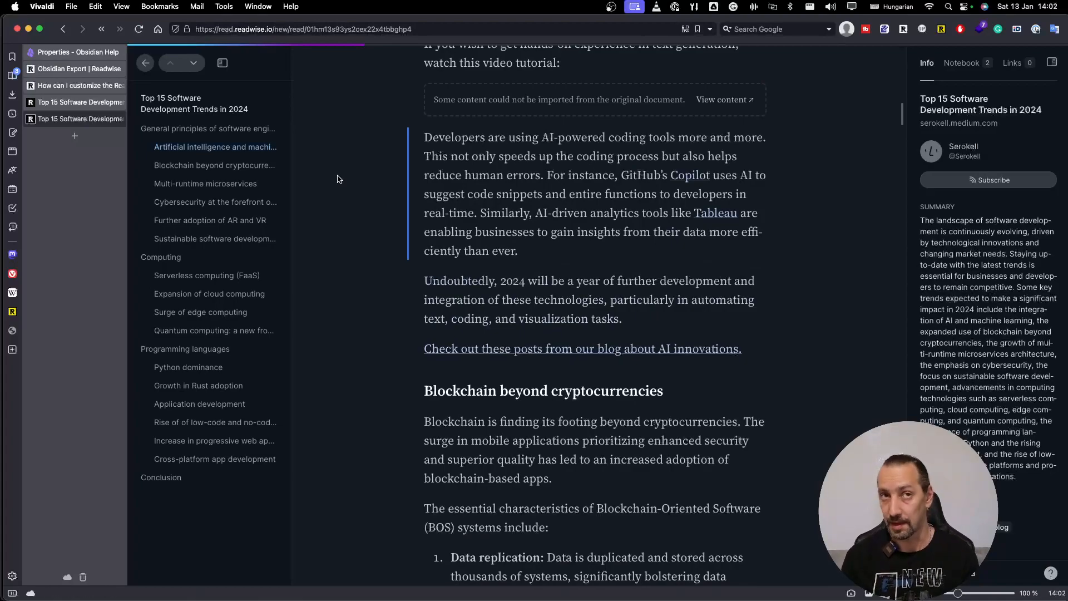
{"action": "scroll", "coordinate": [621, 223], "scroll_direction": "up", "scroll_amount": 3}
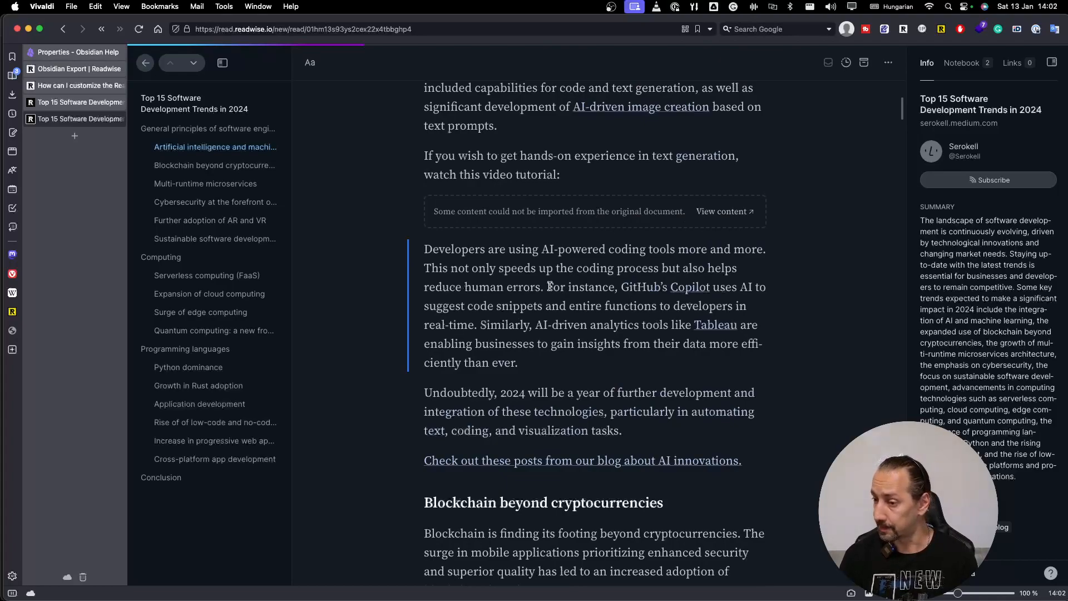
{"action": "mouse_move", "coordinate": [548, 287]}
{"action": "left_mouse_down"}
{"action": "mouse_move", "coordinate": [595, 306]}
{"action": "mouse_move", "coordinate": [580, 318]}
{"action": "mouse_move", "coordinate": [478, 325]}
{"action": "left_mouse_up"}
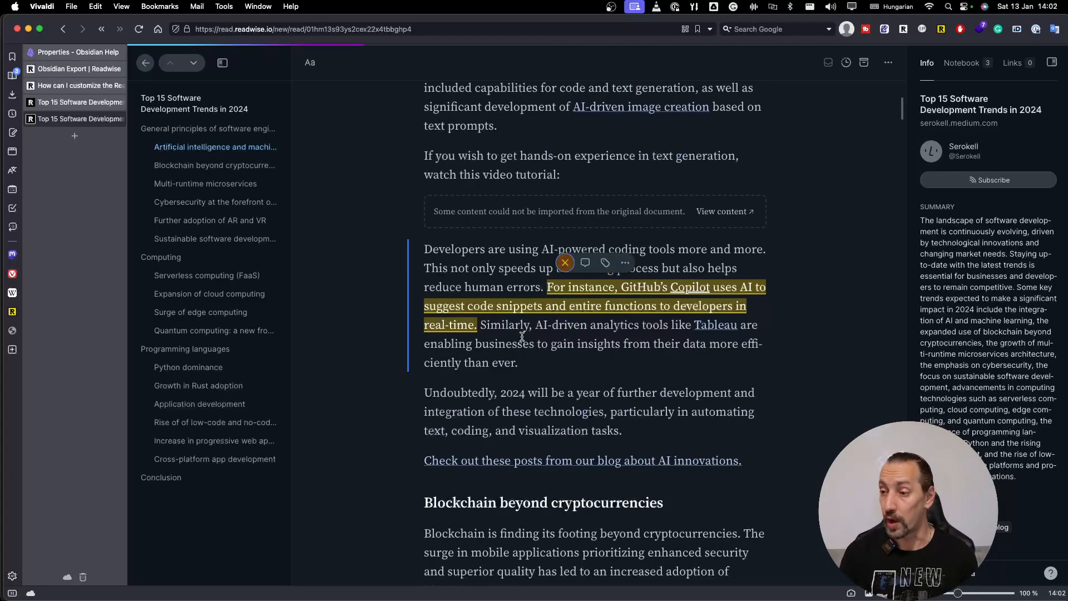
- Tag the GitHub Copilot highlight with the existing tag "ai"
{"action": "left_click", "coordinate": [607, 265]}
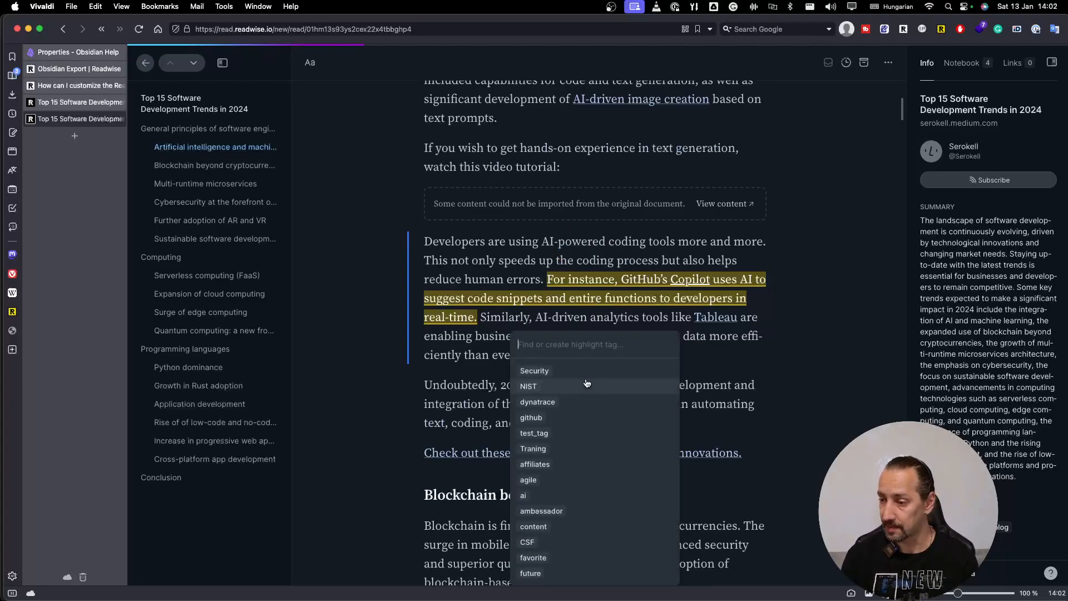
{"action": "left_click", "coordinate": [555, 495]}
{"action": "left_click", "coordinate": [803, 309]}
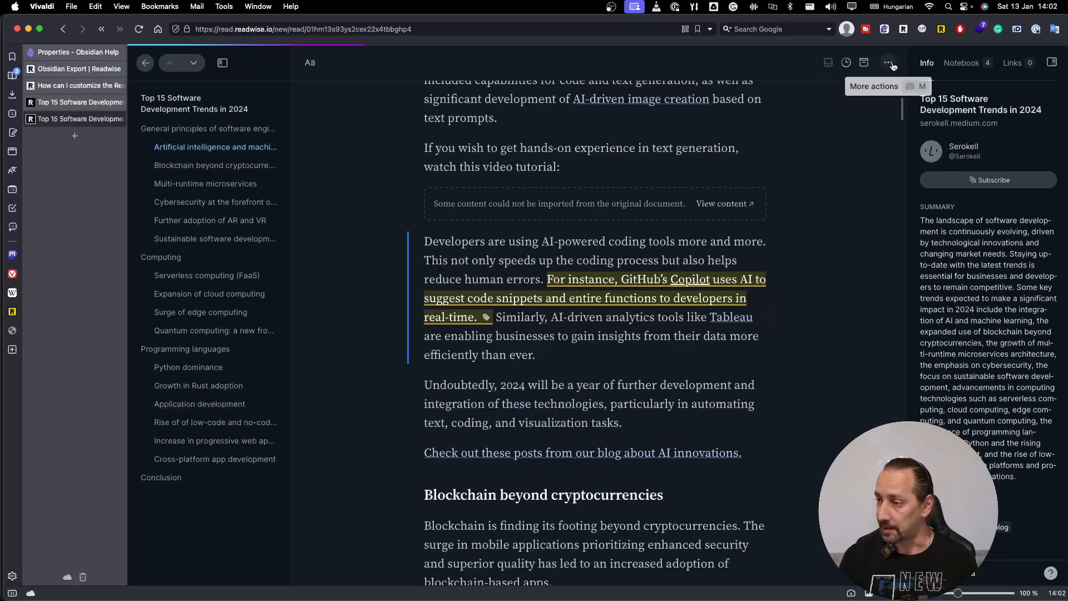
{"action": "left_click", "coordinate": [890, 64]}
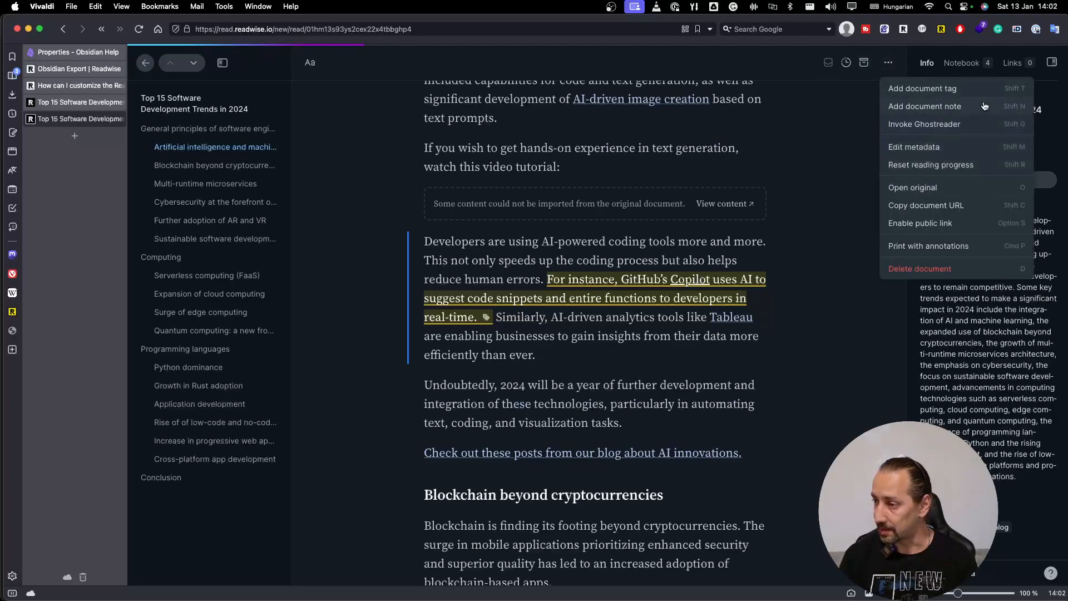
{"action": "left_click", "coordinate": [826, 163]}
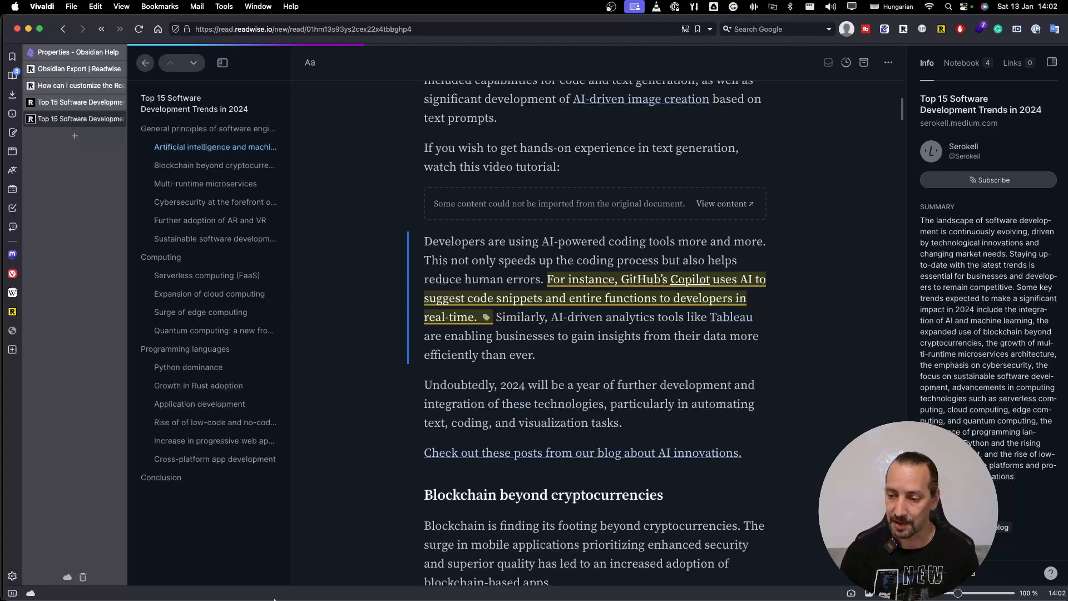
- Switch to Obsidian, collapse the Readwise folder and review the Readwise Official plugin's sync and formatting settings
{"action": "mouse_move", "coordinate": [273, 599]}
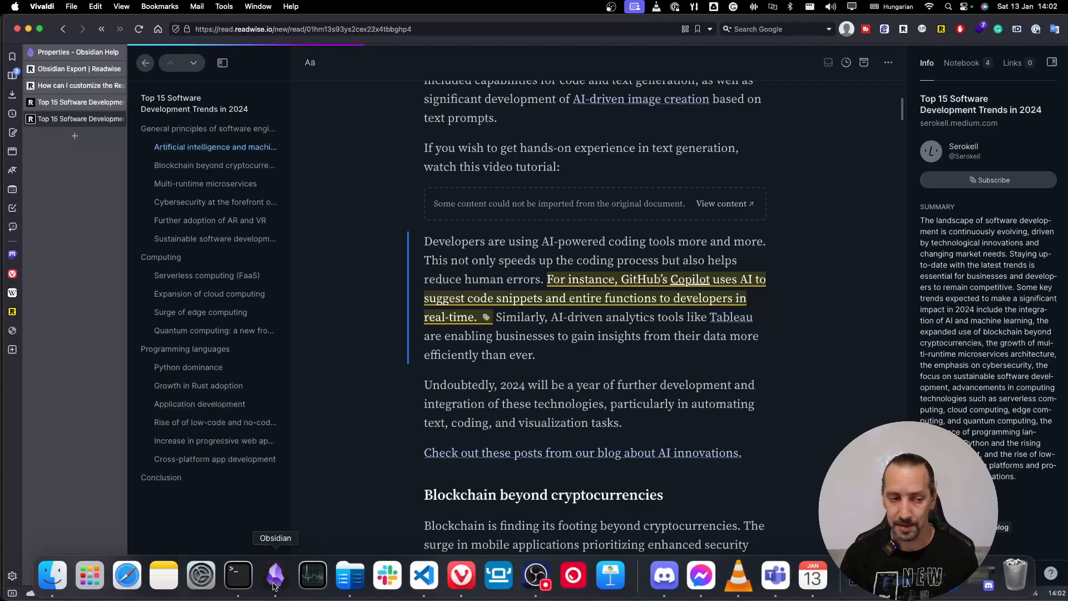
{"action": "left_click", "coordinate": [274, 579]}
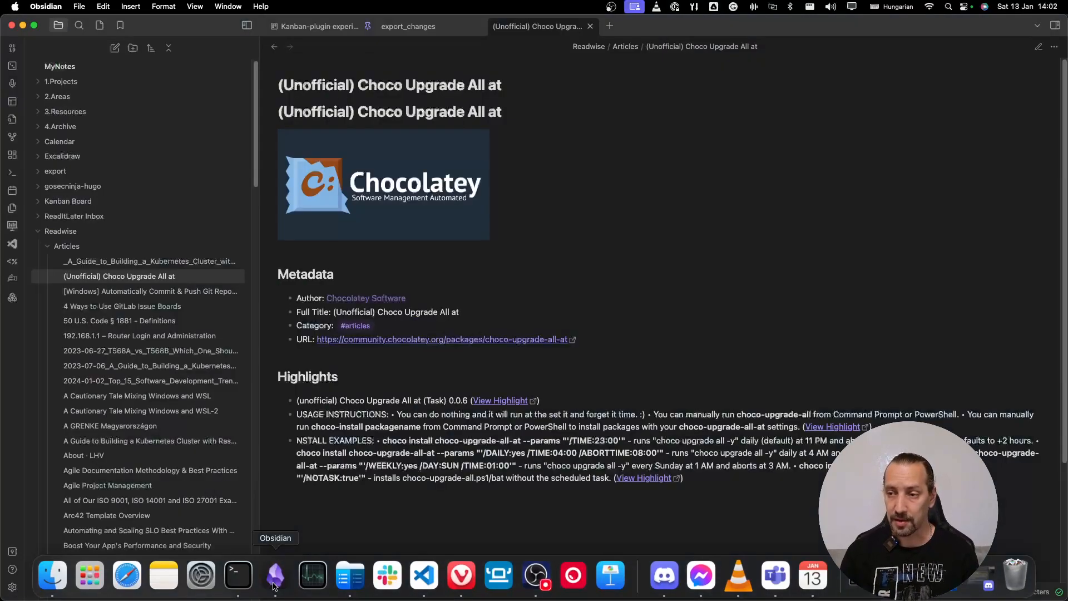
{"action": "left_click", "coordinate": [39, 232]}
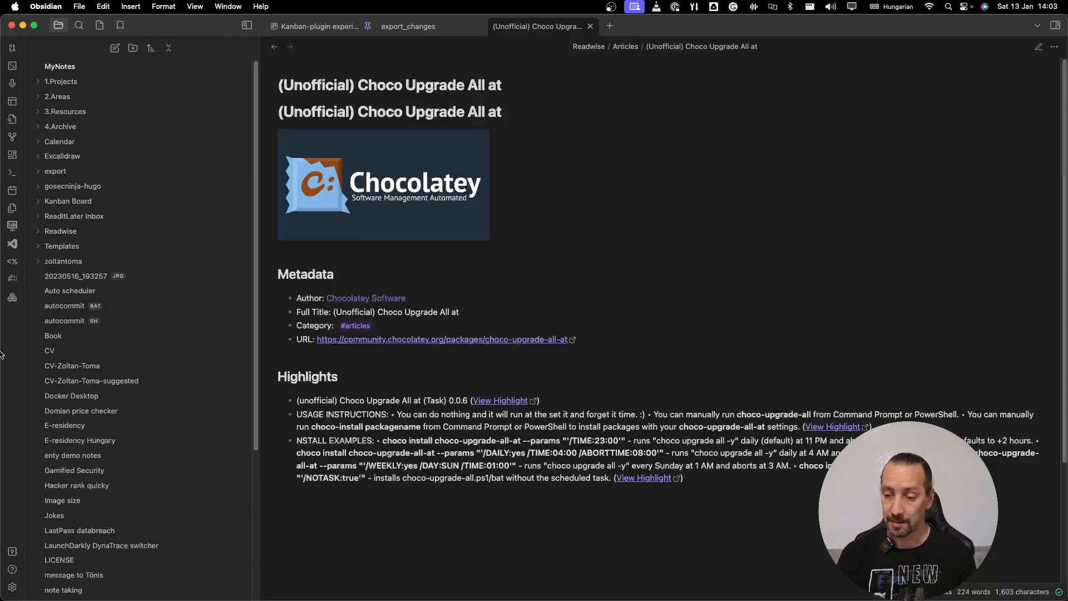
{"action": "left_click", "coordinate": [12, 588]}
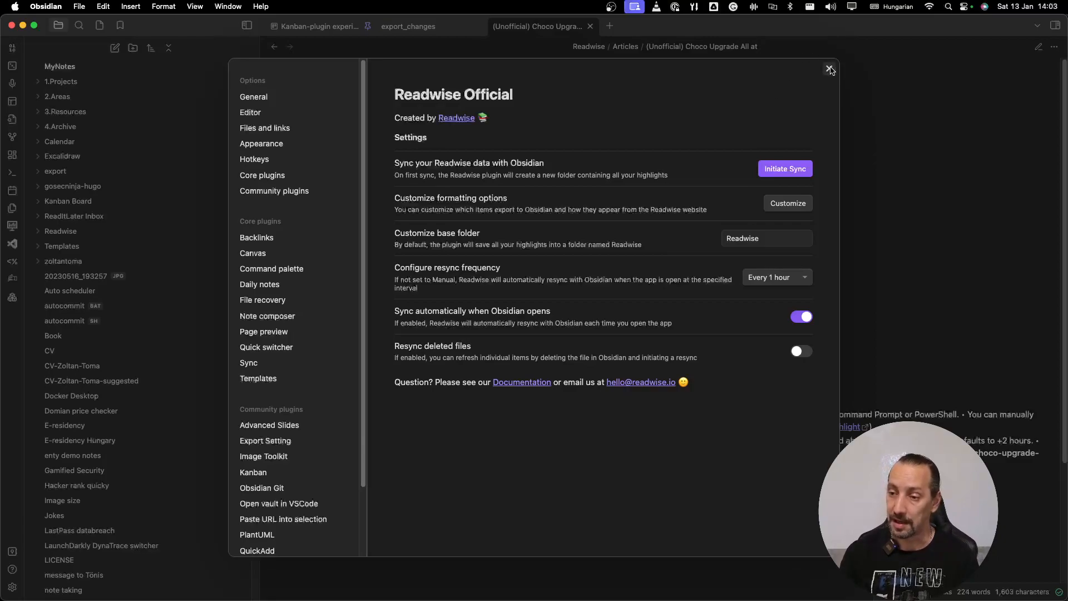
{"action": "left_click", "coordinate": [830, 69]}
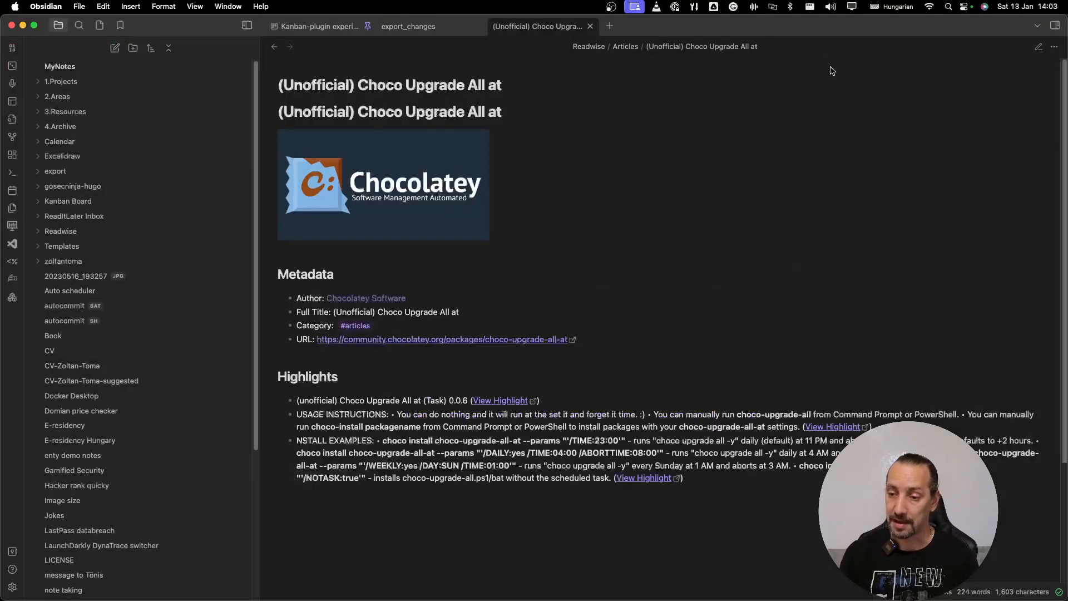
- Expand the Articles folder inside Readwise and look through the file names of the exported articles
{"action": "left_click", "coordinate": [38, 237]}
{"action": "left_click", "coordinate": [47, 246]}
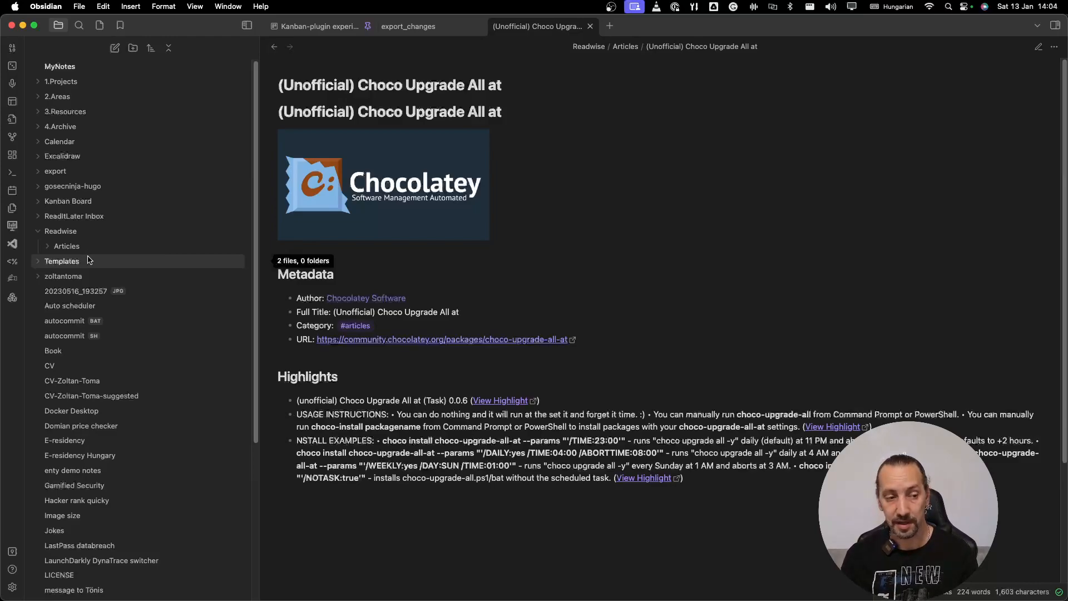
{"action": "left_click", "coordinate": [51, 248]}
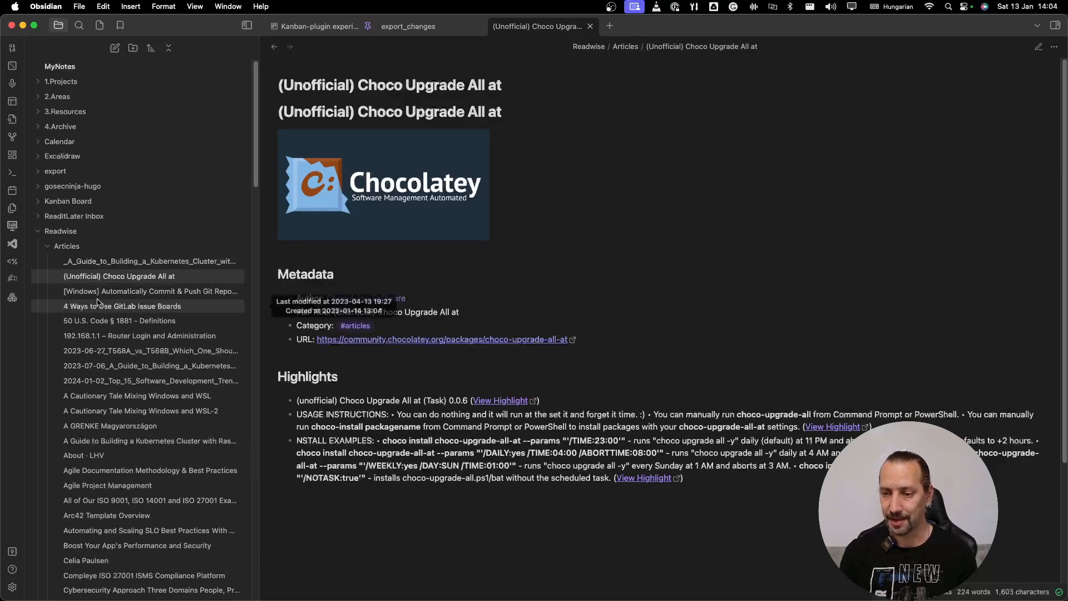
{"action": "scroll", "coordinate": [100, 307], "scroll_direction": "down", "scroll_amount": 1}
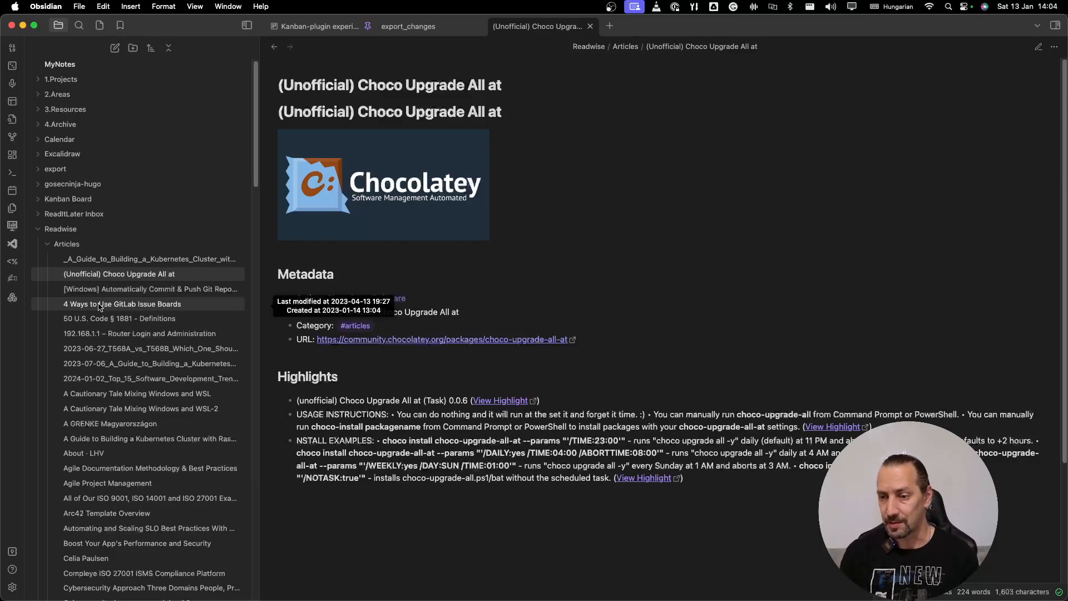
{"action": "scroll", "coordinate": [100, 307], "scroll_direction": "down", "scroll_amount": 10}
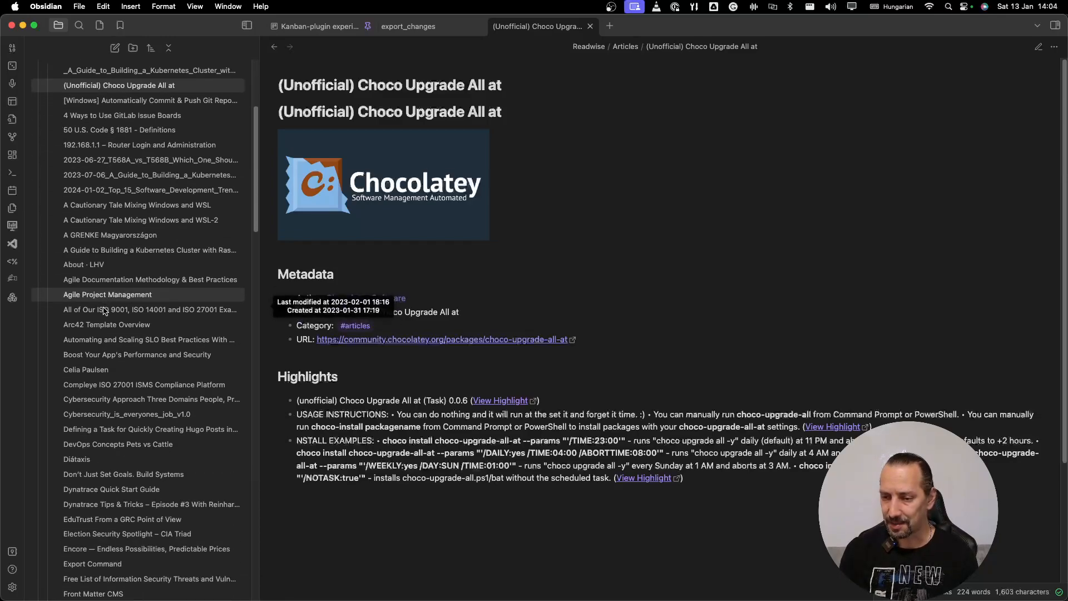
{"action": "scroll", "coordinate": [114, 315], "scroll_direction": "down", "scroll_amount": 2}
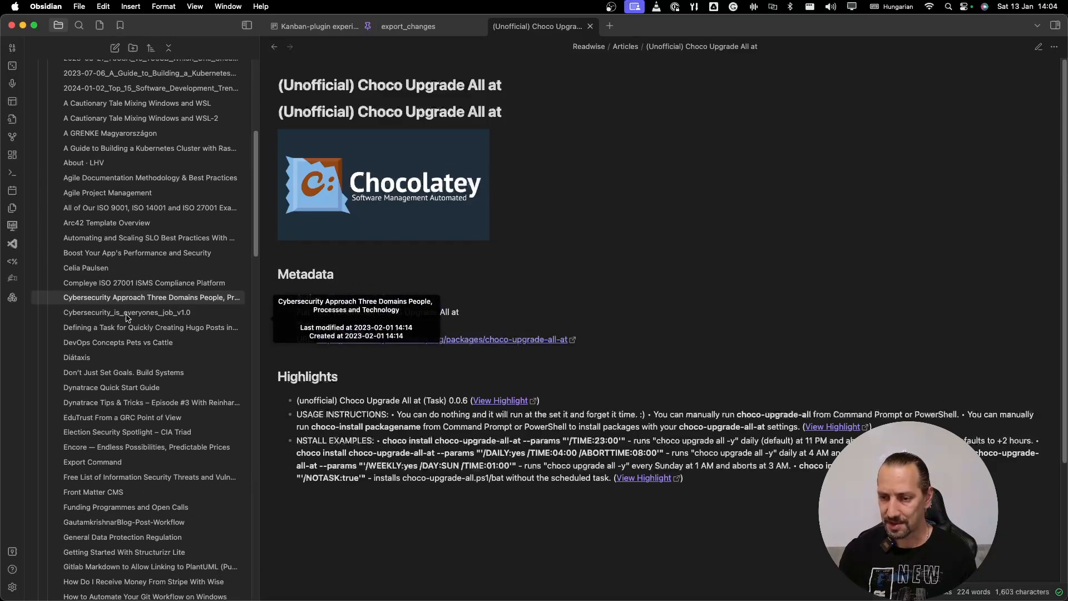
{"action": "scroll", "coordinate": [127, 319], "scroll_direction": "down", "scroll_amount": 20}
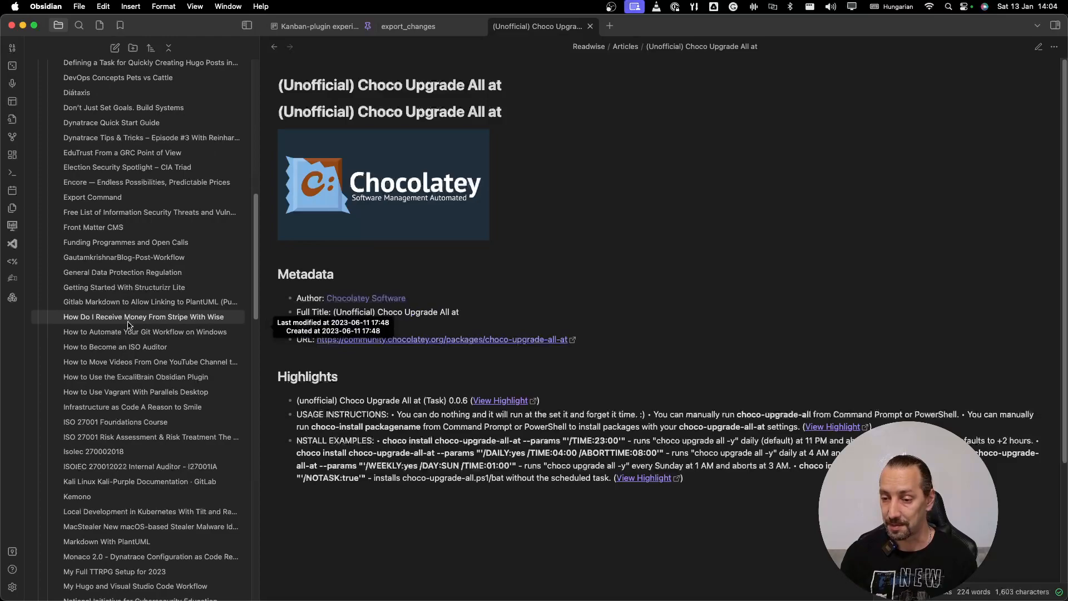
{"action": "scroll", "coordinate": [127, 326], "scroll_direction": "down", "scroll_amount": 3}
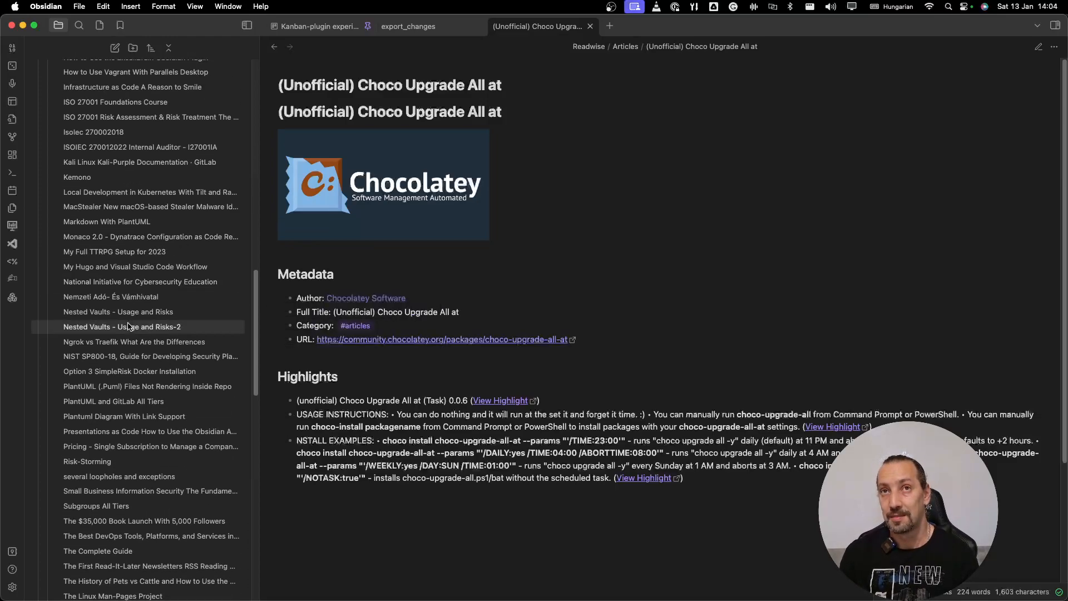
{"action": "scroll", "coordinate": [128, 326], "scroll_direction": "down", "scroll_amount": 2}
{"action": "scroll", "coordinate": [128, 326], "scroll_direction": "down", "scroll_amount": 12}
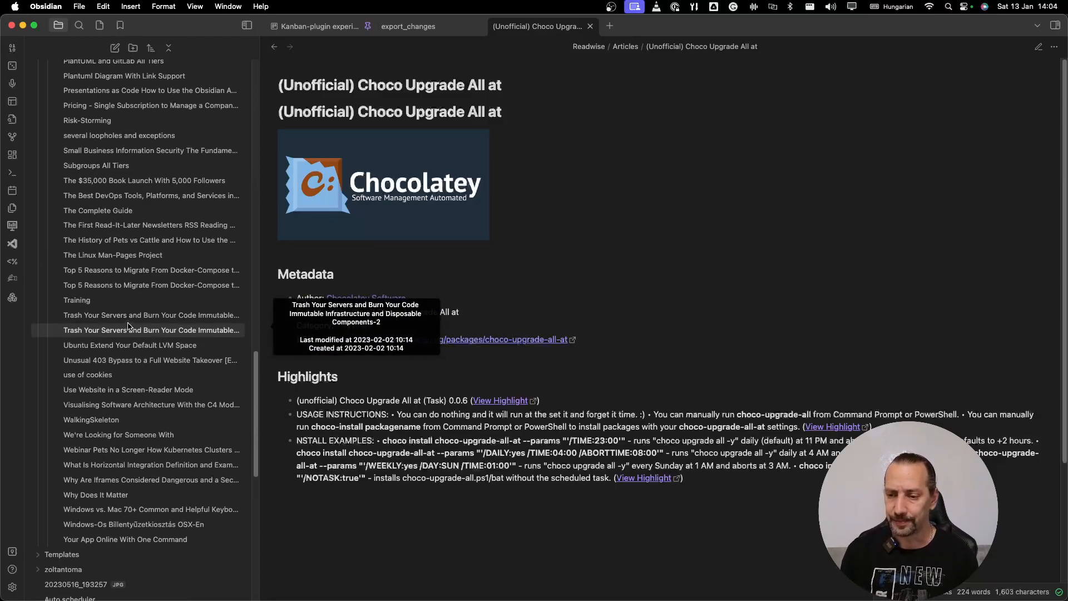
{"action": "scroll", "coordinate": [128, 326], "scroll_direction": "up", "scroll_amount": 20}
{"action": "scroll", "coordinate": [128, 326], "scroll_direction": "up", "scroll_amount": 20}
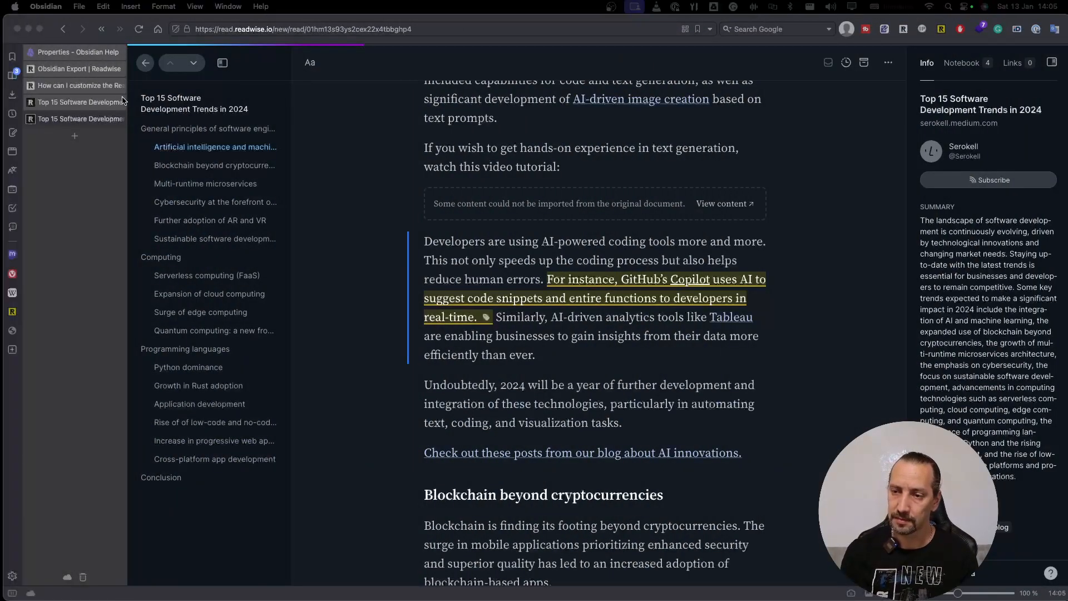
- Switch back to Vivaldi, go to Readwise's Obsidian Export preferences and enable Use Custom File Name
{"action": "left_click", "coordinate": [82, 91]}
{"action": "left_click", "coordinate": [82, 87]}
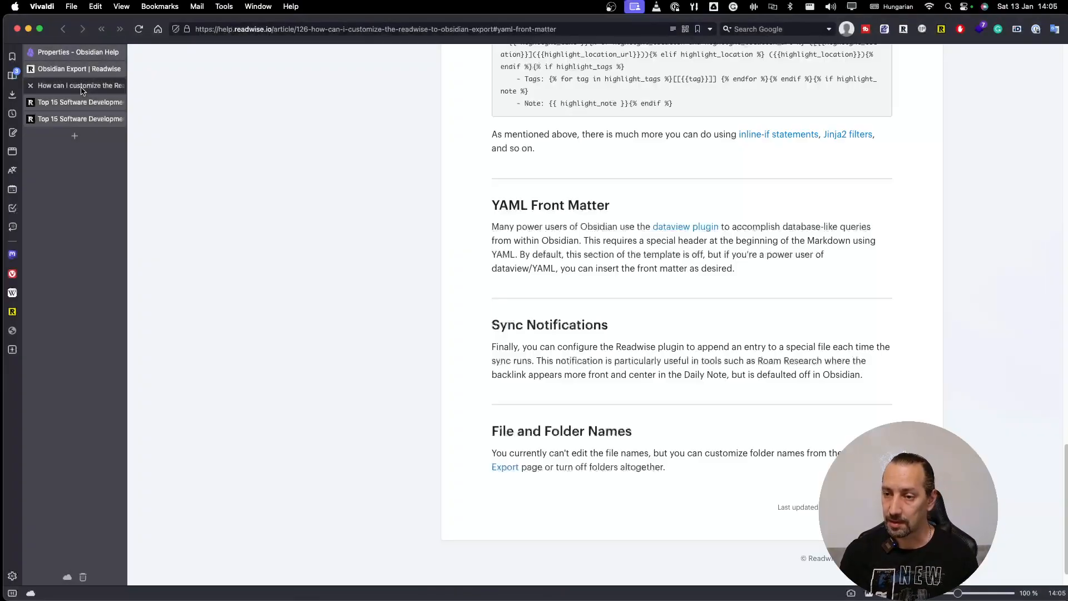
{"action": "left_click", "coordinate": [78, 69]}
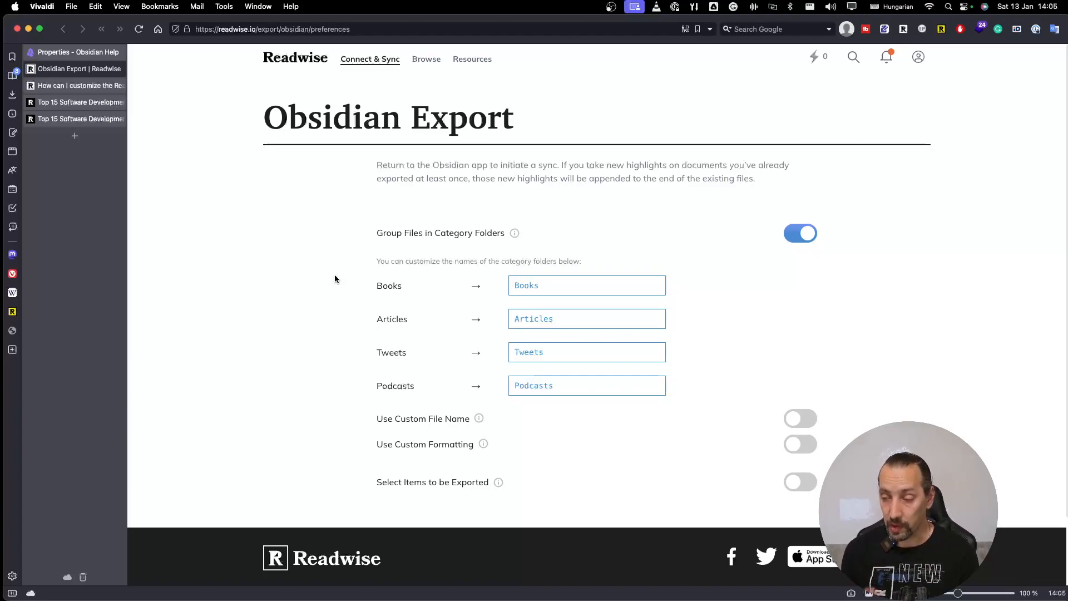
{"action": "scroll", "coordinate": [322, 315], "scroll_direction": "down", "scroll_amount": 1}
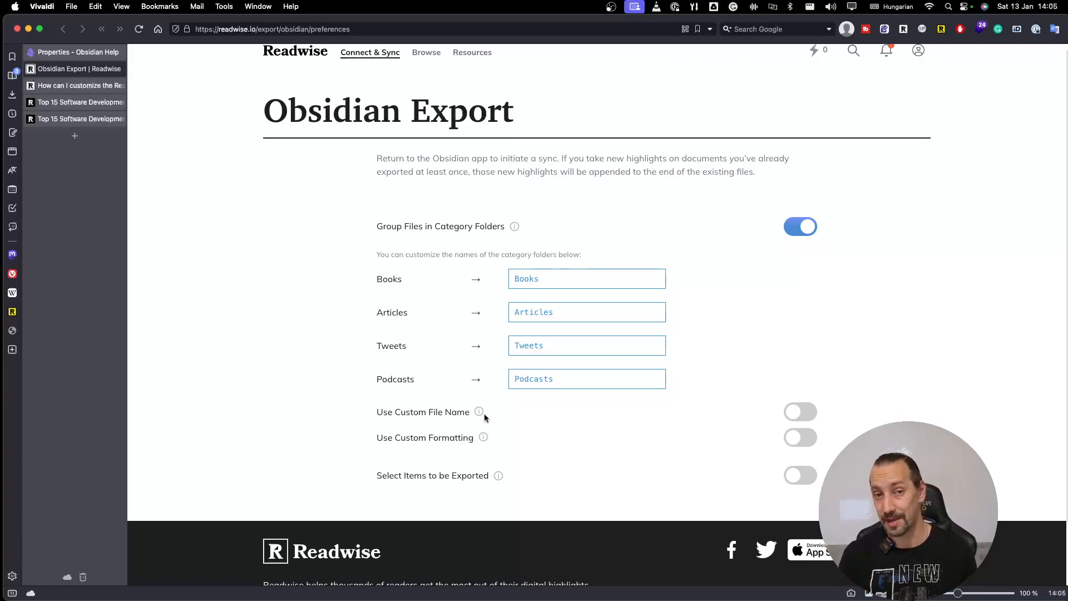
{"action": "left_click", "coordinate": [800, 418]}
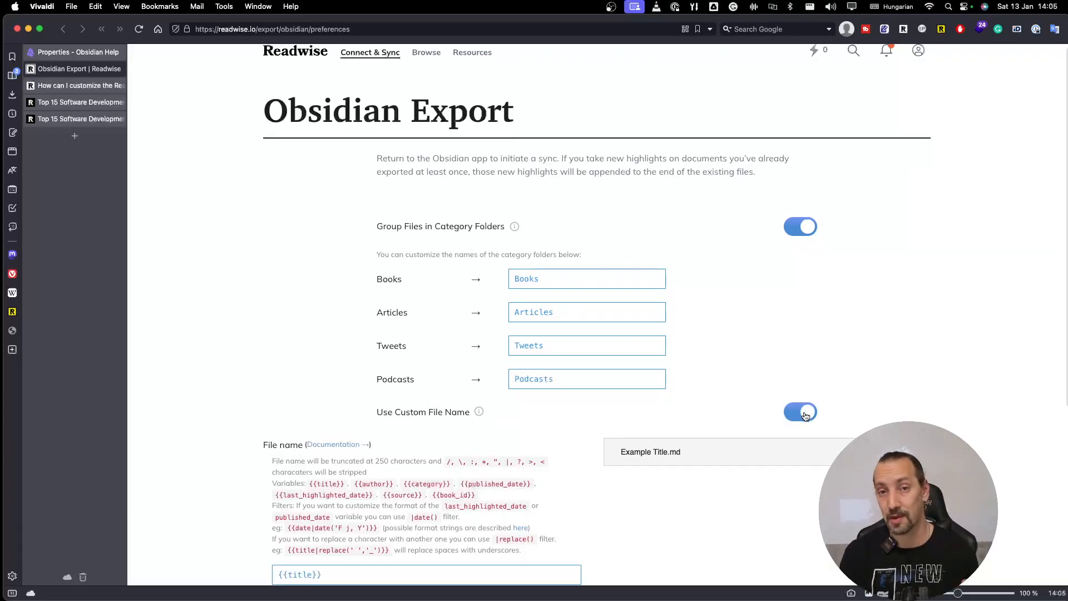
- Examine the custom file name section, including its preview, available variables and the date and replace filters
{"action": "scroll", "coordinate": [341, 364], "scroll_direction": "down", "scroll_amount": 1}
{"action": "scroll", "coordinate": [341, 360], "scroll_direction": "down", "scroll_amount": 2}
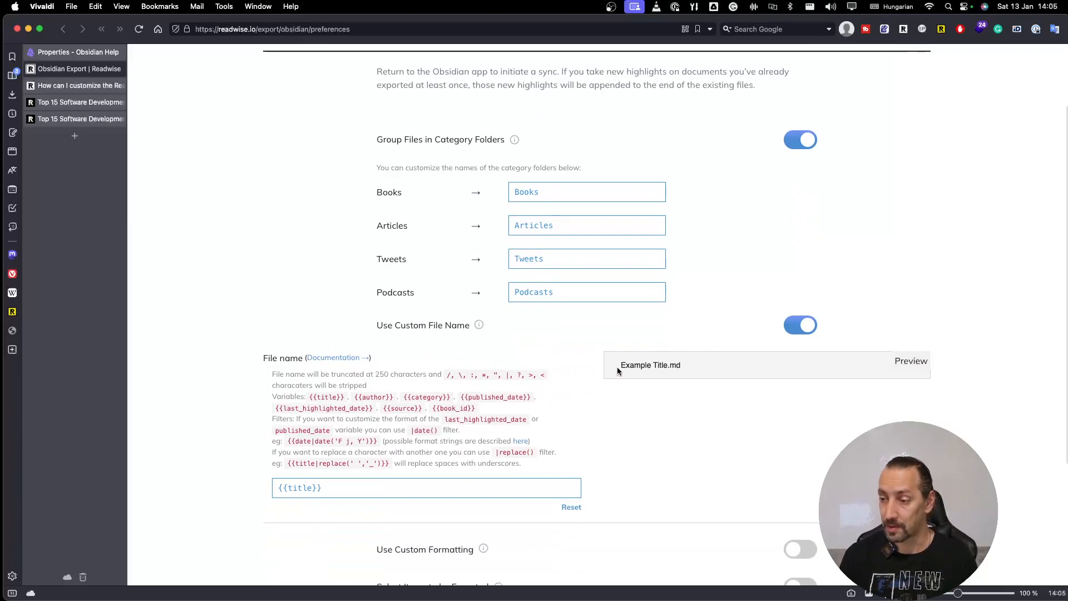
{"action": "left_click_drag", "start_coordinate": [620, 365], "coordinate": [696, 371]}
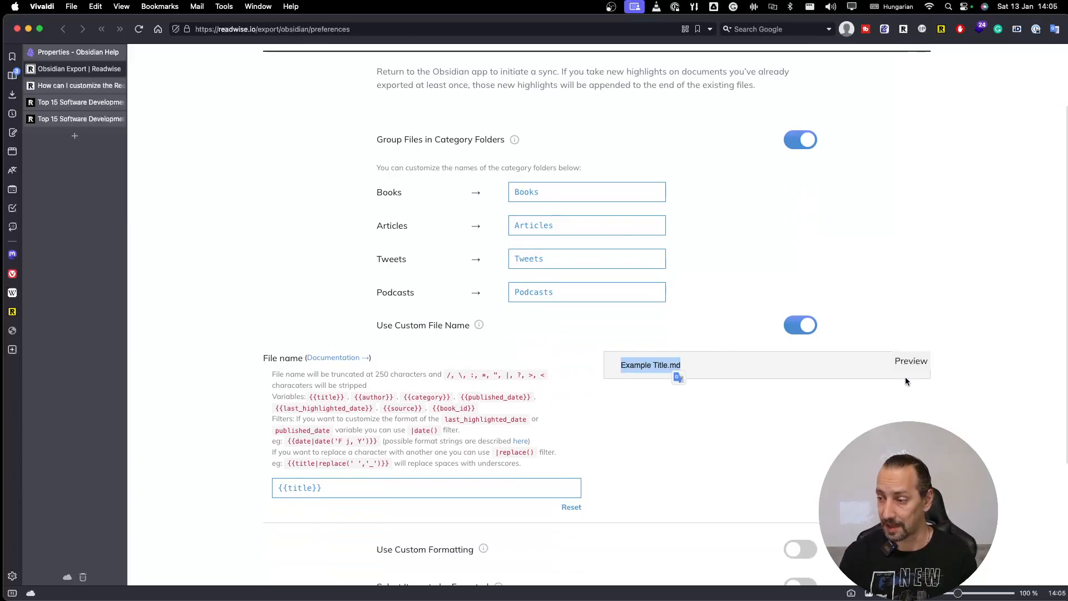
{"action": "scroll", "coordinate": [476, 392], "scroll_direction": "down", "scroll_amount": 1}
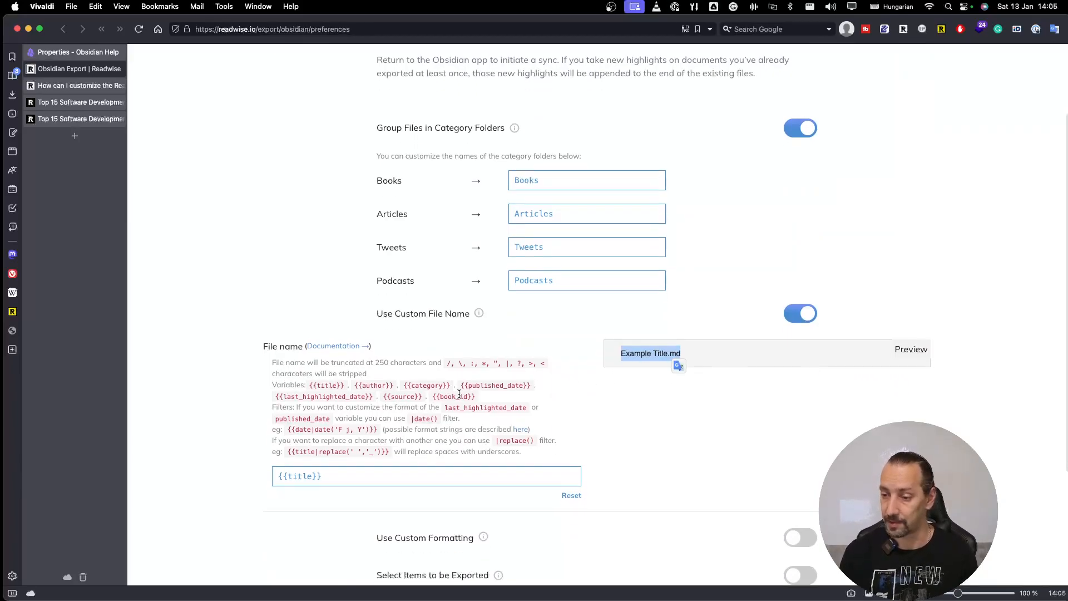
{"action": "left_click", "coordinate": [553, 376]}
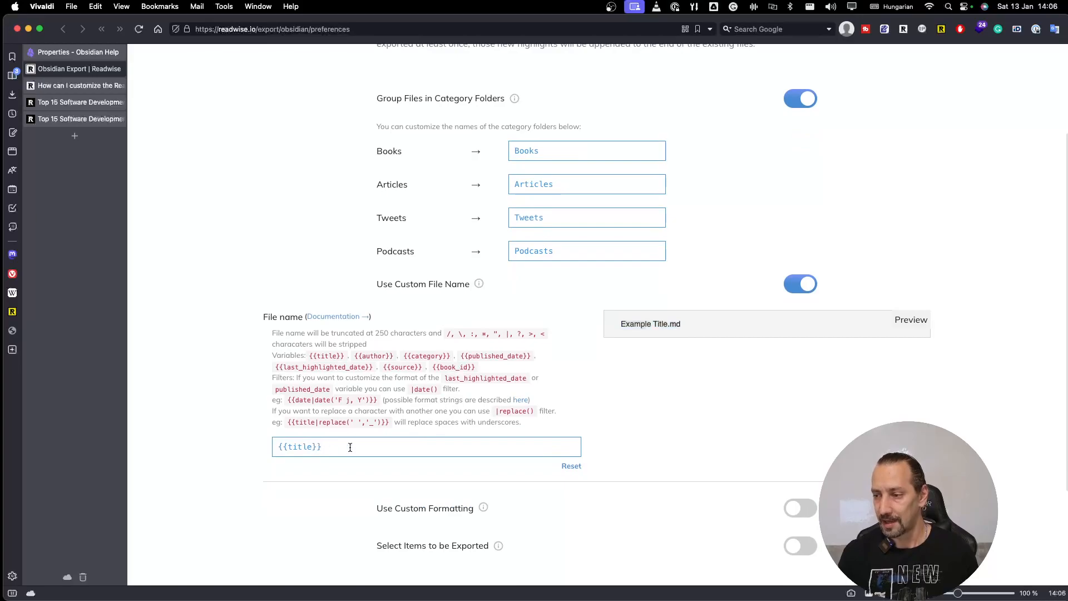
- Append the filter |replace(' ','_') to the title variable in the custom file name template, copying it from the example
{"action": "left_click_drag", "start_coordinate": [654, 323], "coordinate": [658, 324]}
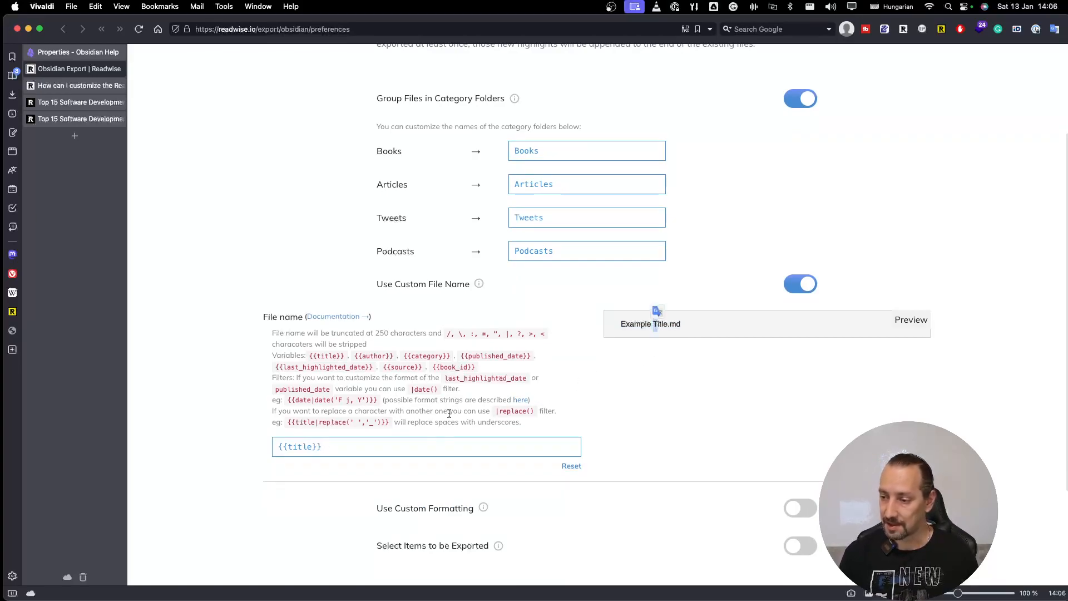
{"action": "left_click", "coordinate": [315, 423]}
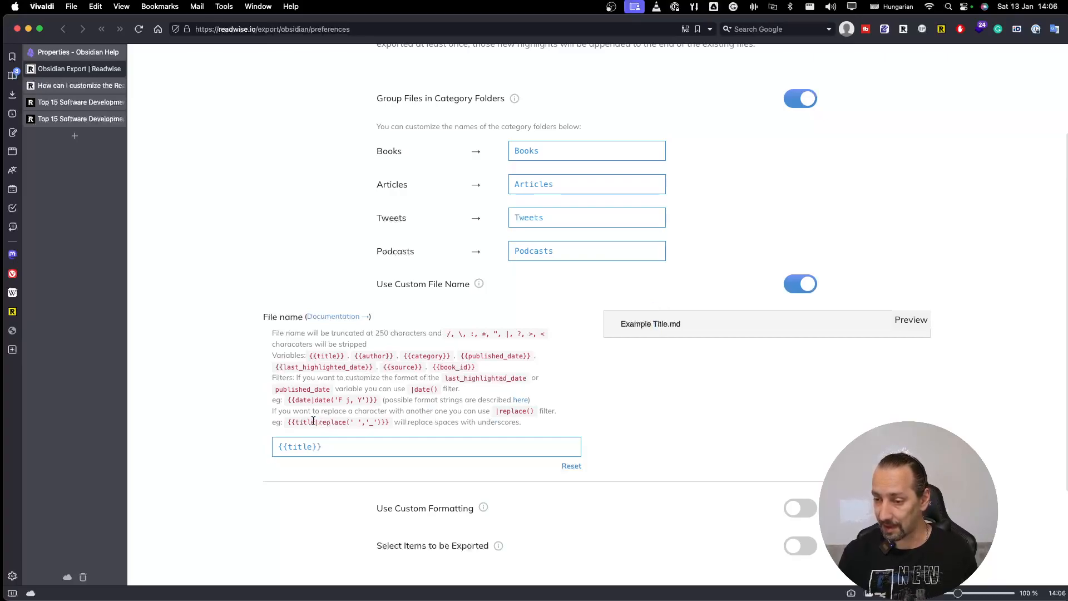
{"action": "left_click_drag", "start_coordinate": [316, 421], "coordinate": [380, 421]}
{"action": "key", "text": "super+c"}
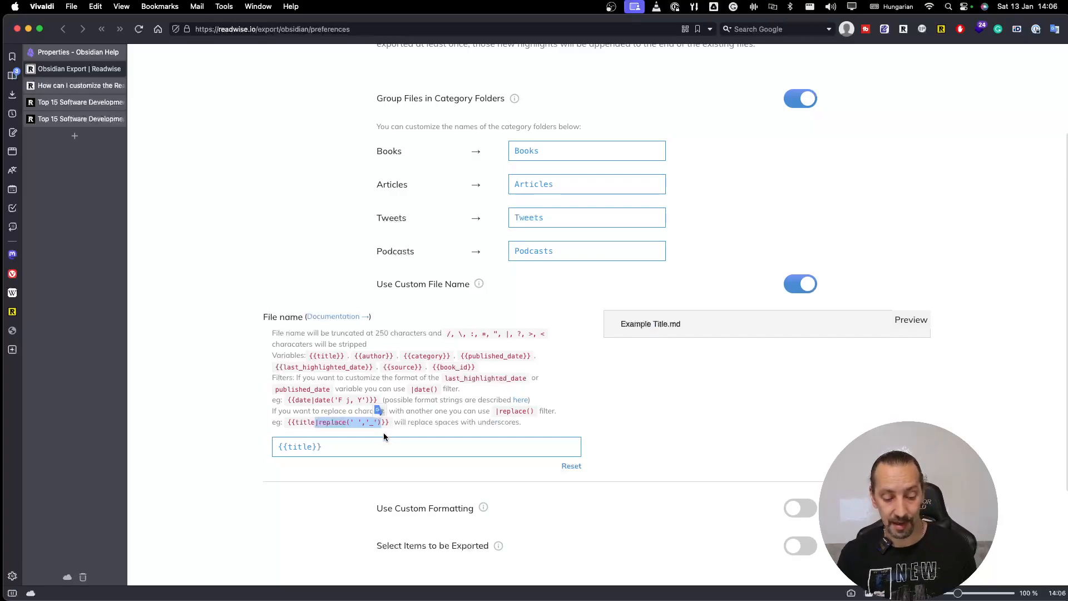
{"action": "left_click", "coordinate": [312, 448]}
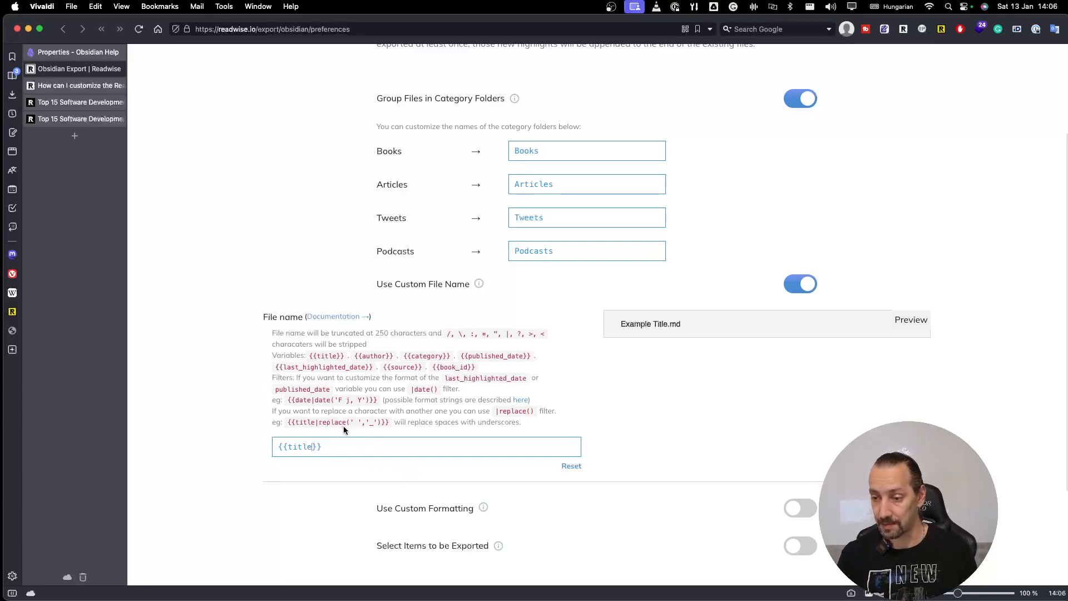
{"action": "key", "text": "super+v"}
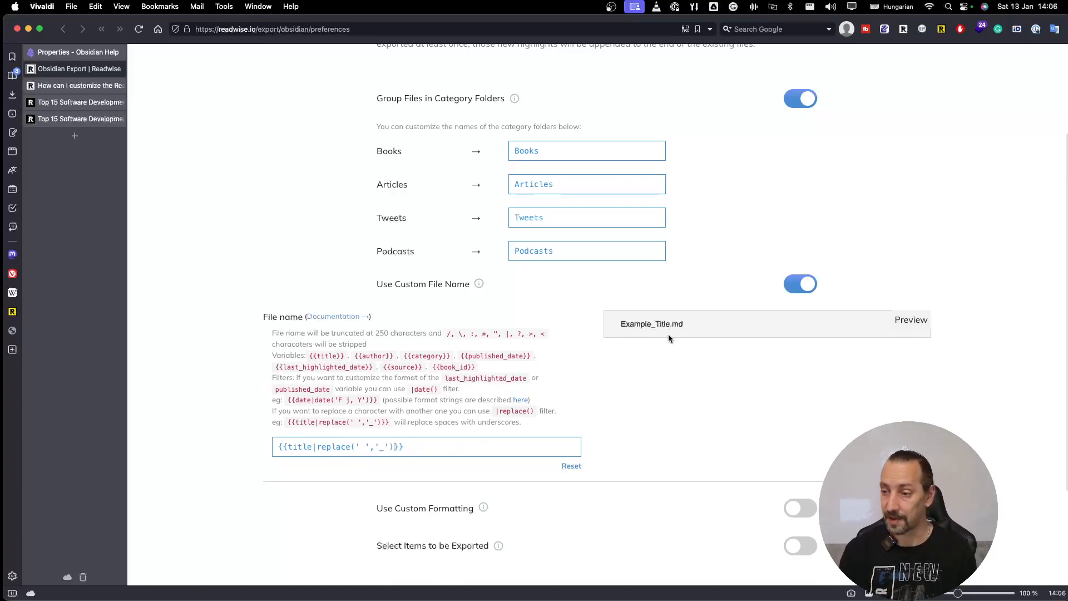
- Prefix the file name template with a {{date}} placeholder and an underscore, ahead of the title variable
{"action": "left_click", "coordinate": [279, 446]}
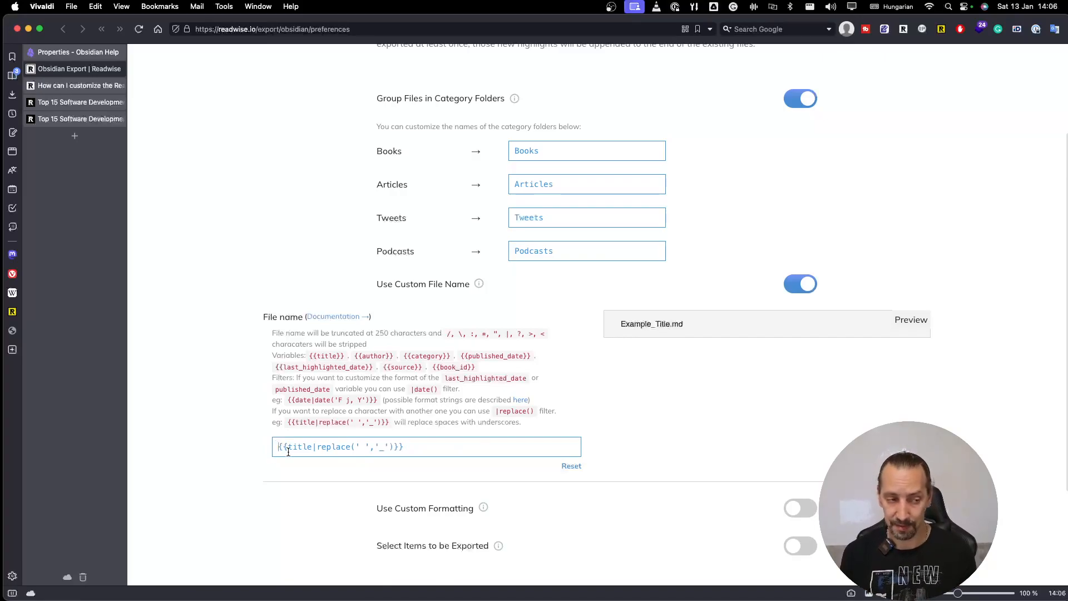
{"action": "type", "text": "_"}
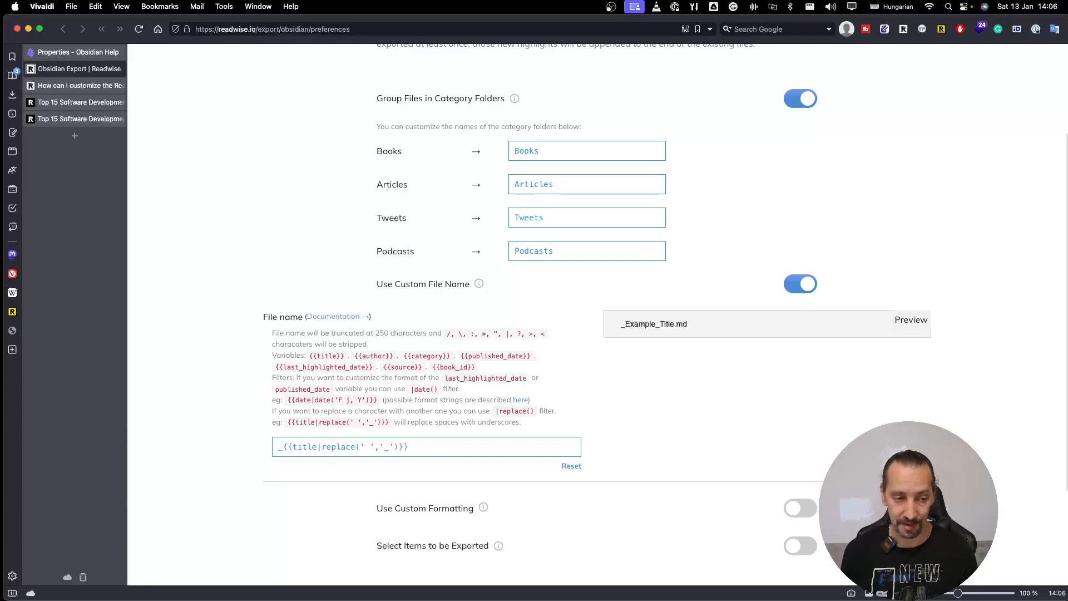
{"action": "type", "text": "{"}
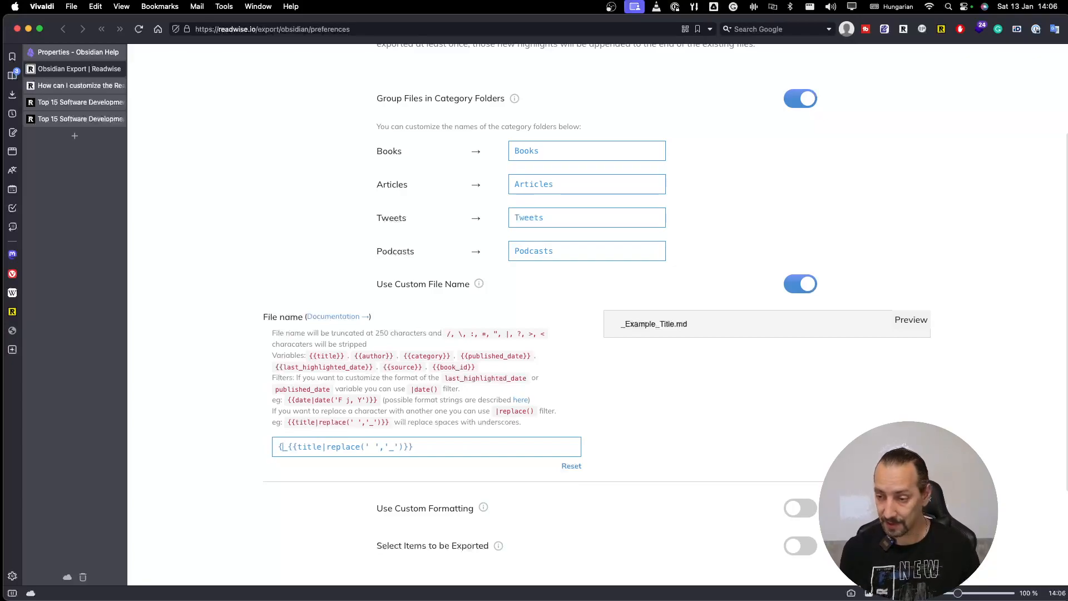
{"action": "type", "text": "{}}"}
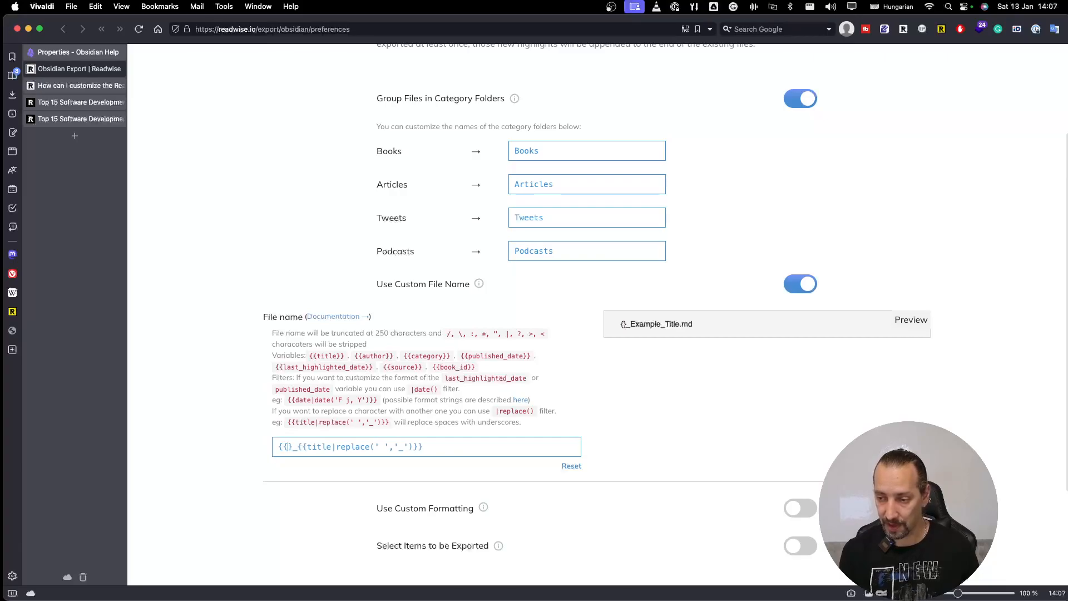
{"action": "key", "text": "Left"}
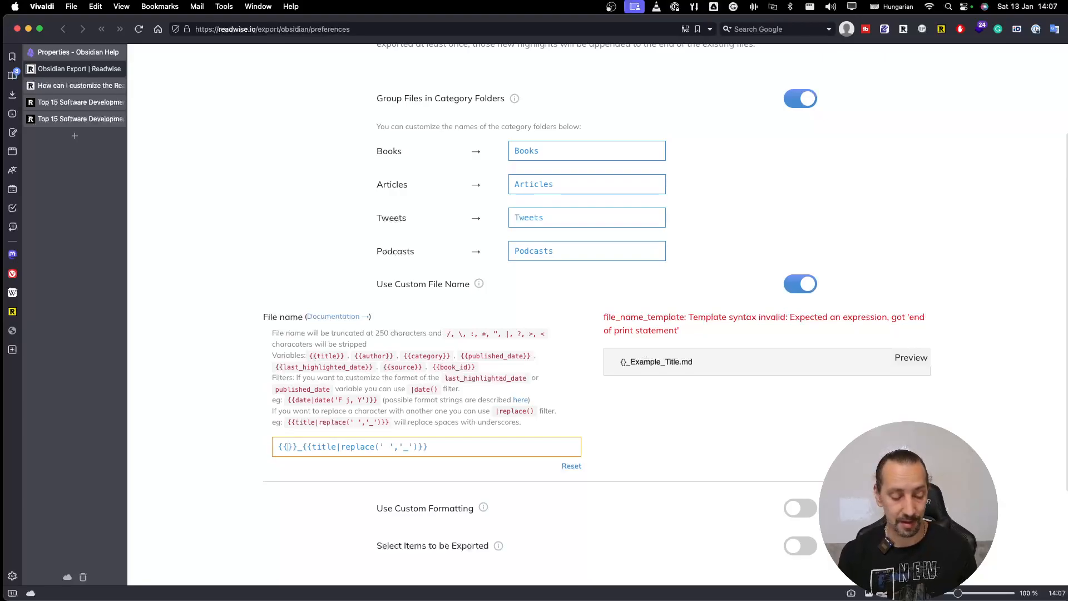
{"action": "type", "text": "date"}
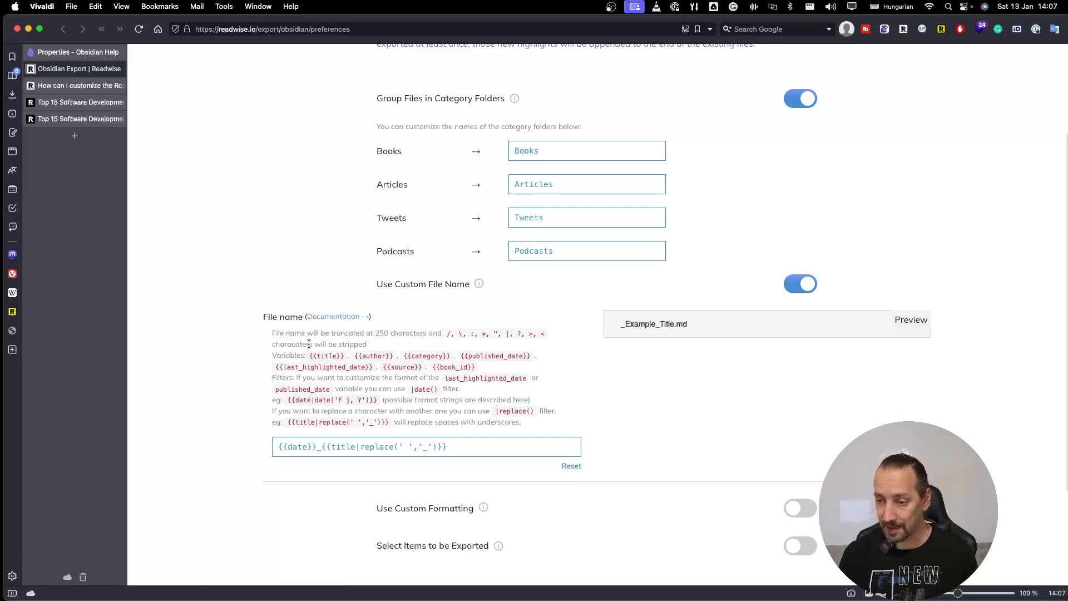
- Replace date in the template's first placeholder with the last_highlighted_date variable, copied from the list of available variables
{"action": "left_click_drag", "start_coordinate": [308, 354], "coordinate": [475, 366]}
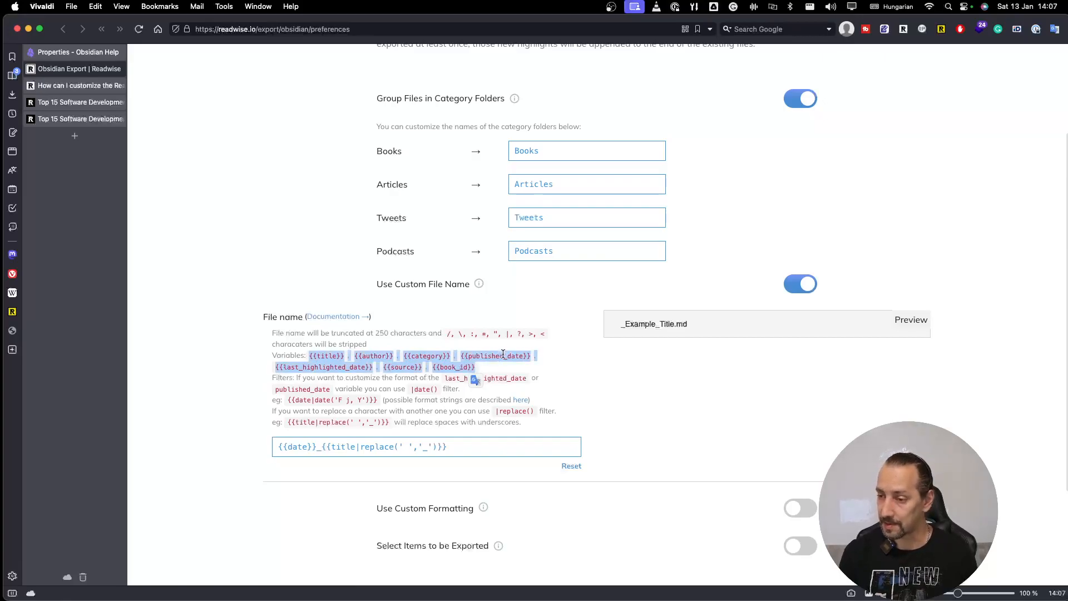
{"action": "double_click", "coordinate": [501, 356]}
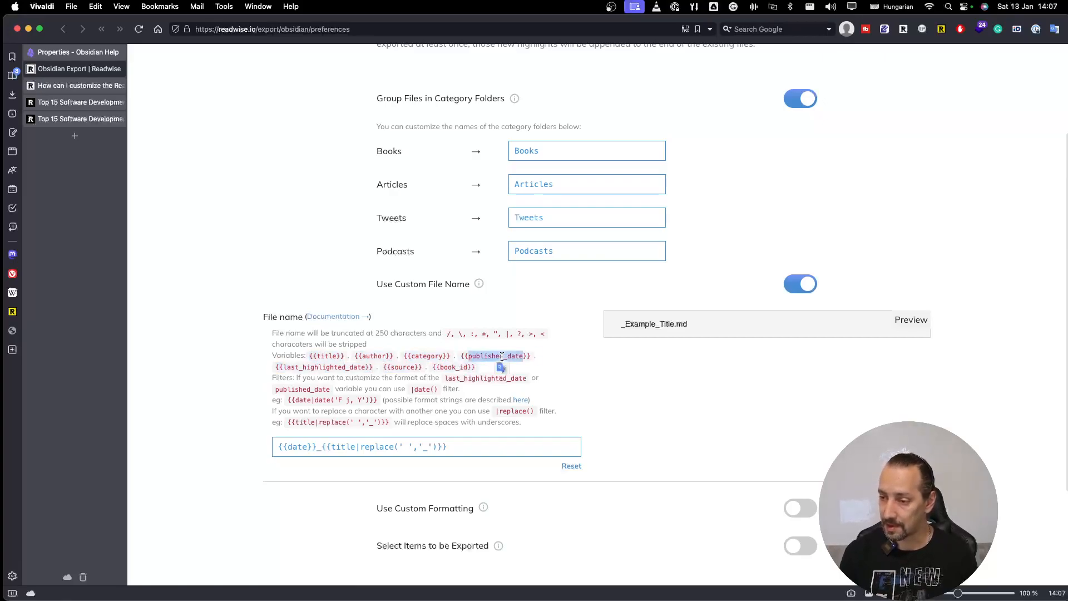
{"action": "double_click", "coordinate": [365, 366]}
{"action": "key", "text": "super+c"}
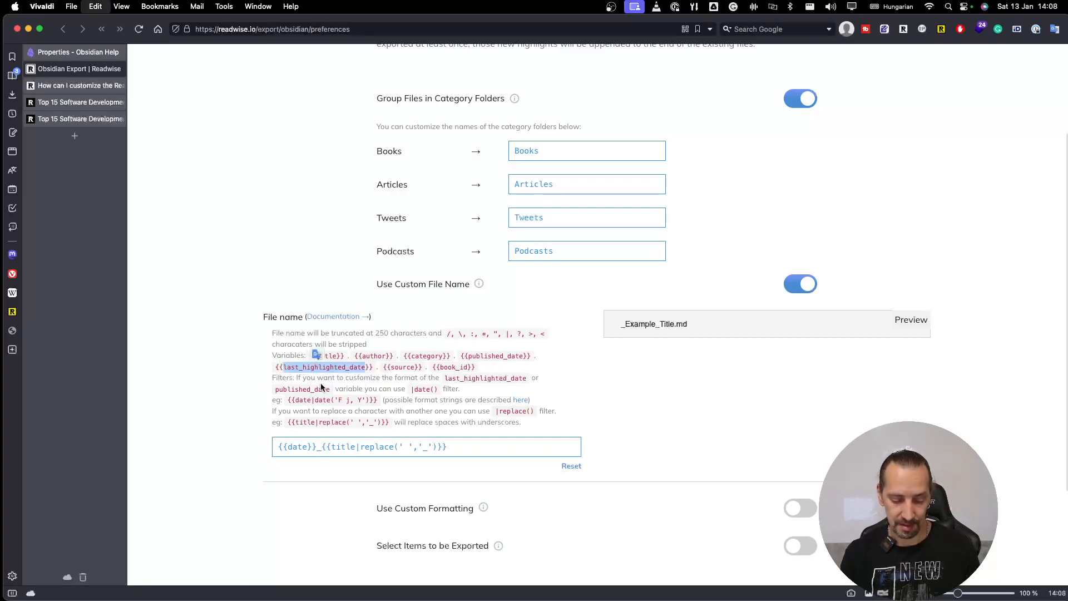
{"action": "double_click", "coordinate": [294, 447]}
{"action": "key", "text": "super+v"}
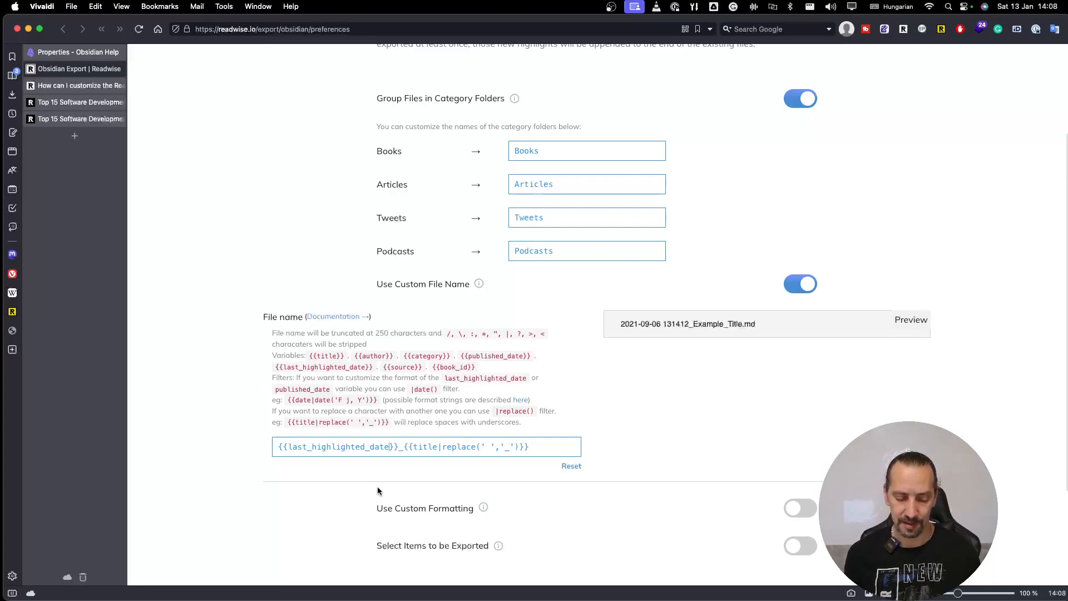
- Add the filter |date('Y-m-d') to the last_highlighted_date variable in the file name template
{"action": "type", "text": "|"}
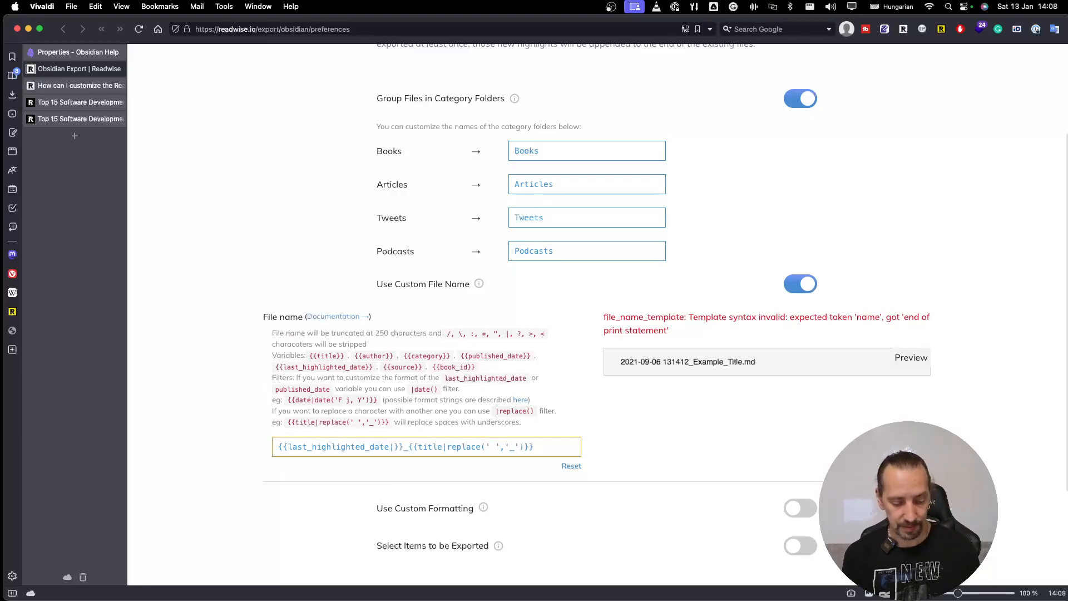
{"action": "type", "text": "date"}
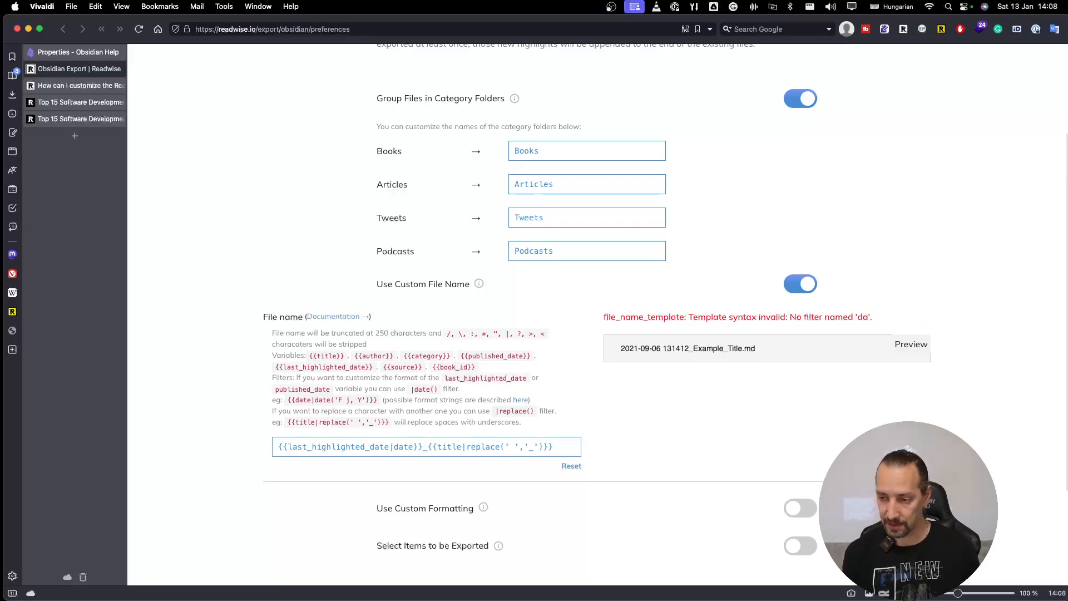
{"action": "type", "text": "()"}
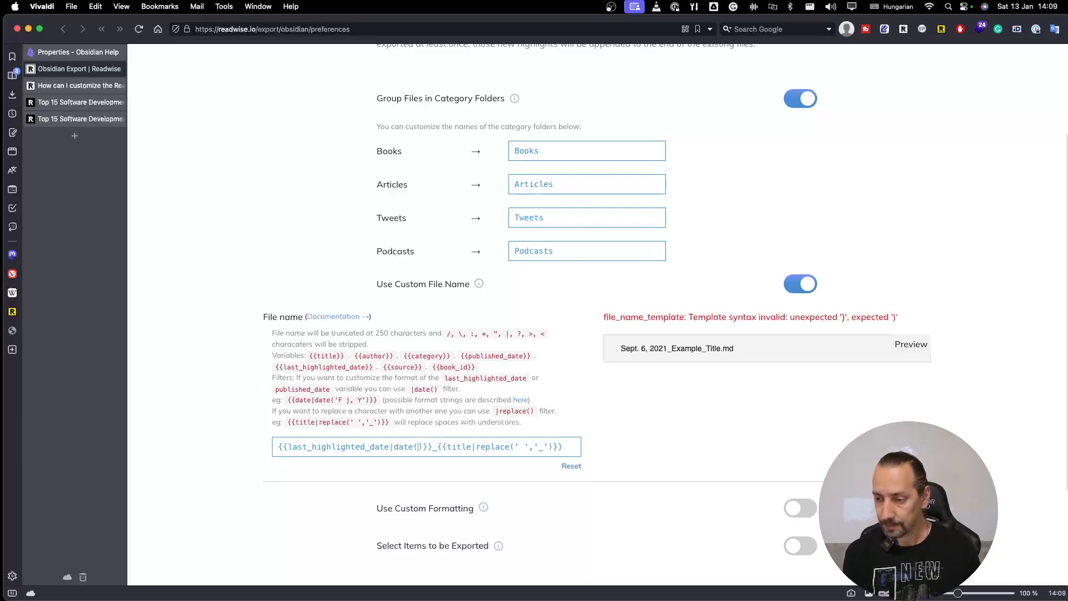
{"action": "type", "text": "''"}
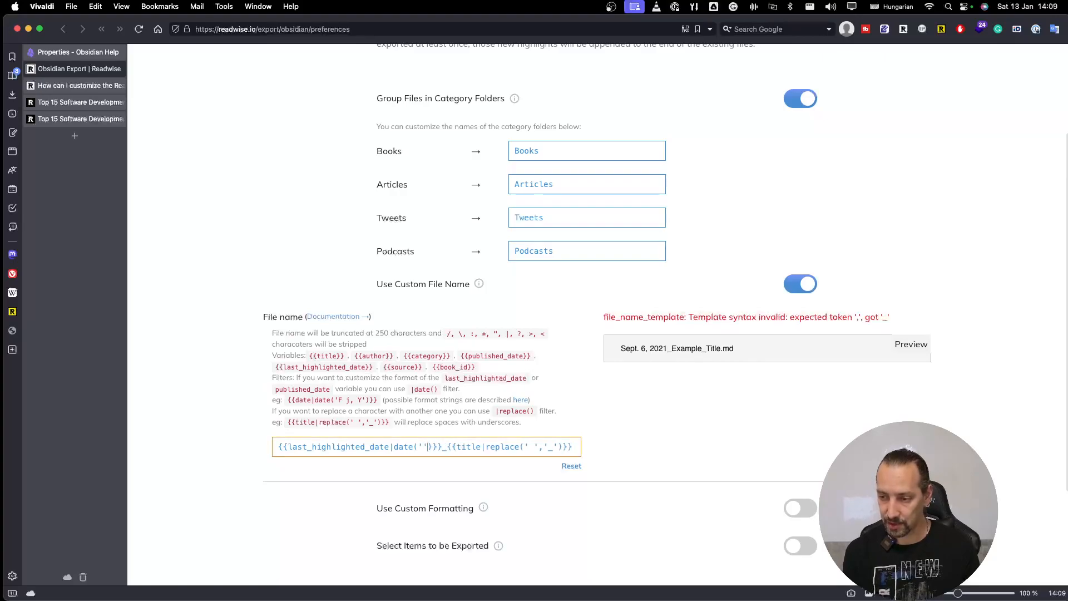
{"action": "type", "text": "Y-"}
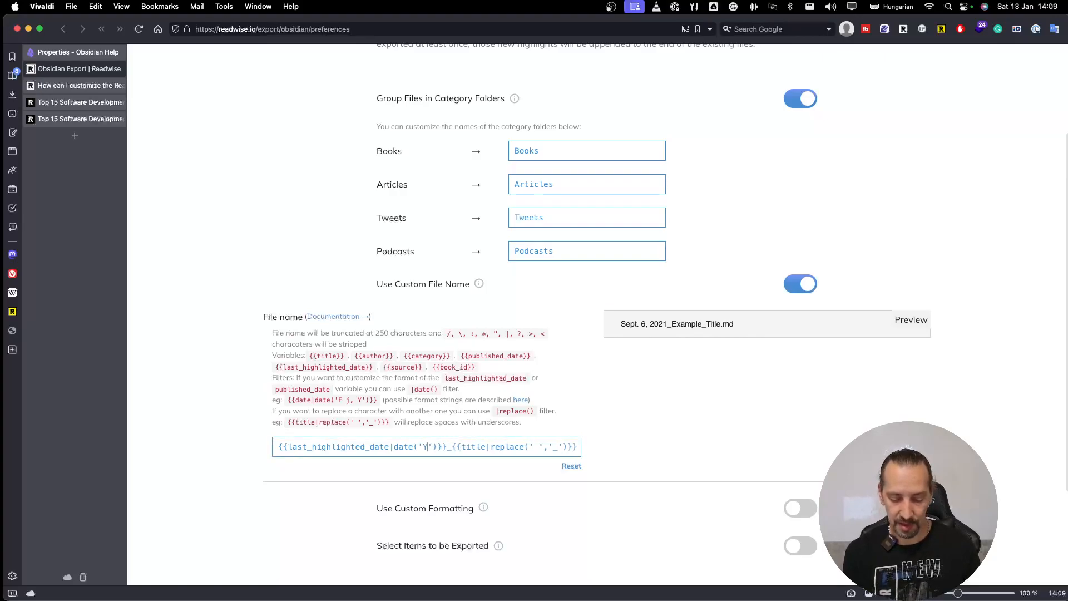
{"action": "type", "text": "m-d"}
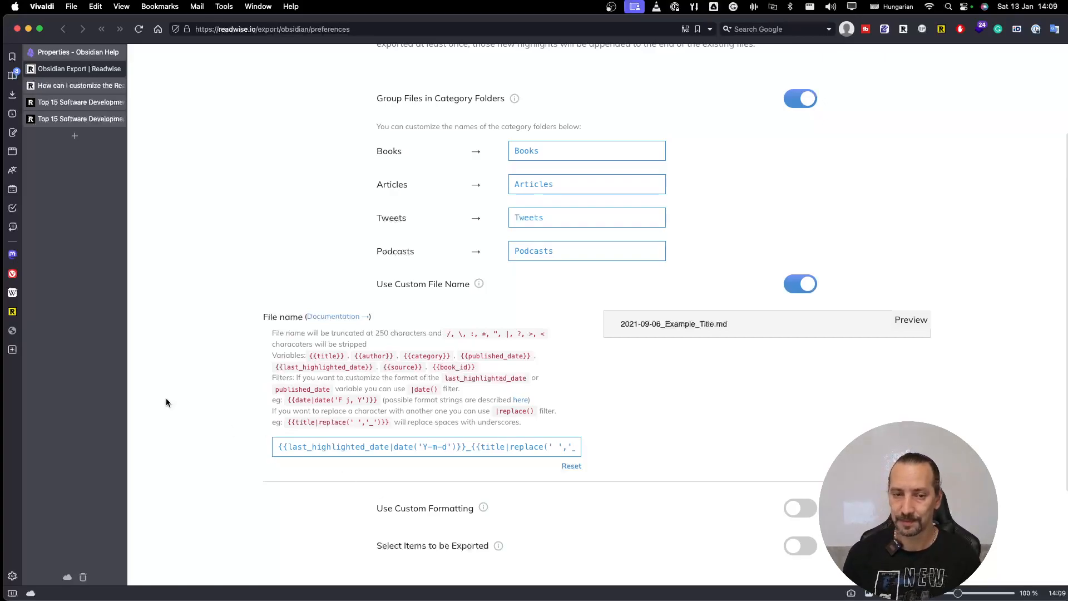
- Switch to Obsidian, run a sync from the Readwise Official plugin settings and close the settings
{"action": "key", "text": "super+Tab"}
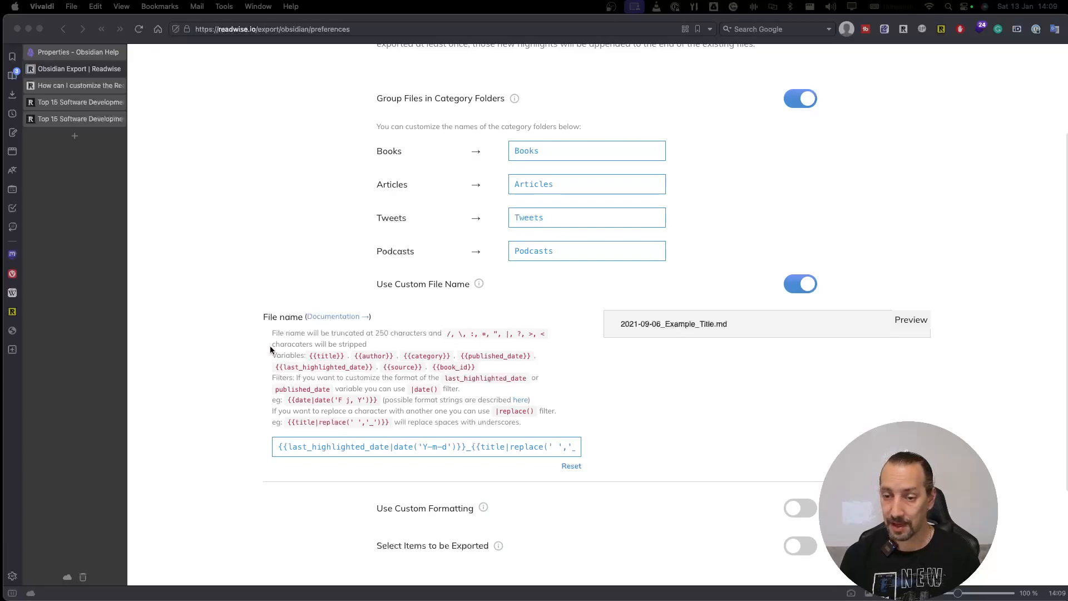
{"action": "left_click_drag", "start_coordinate": [0, 78], "coordinate": [740, 40]}
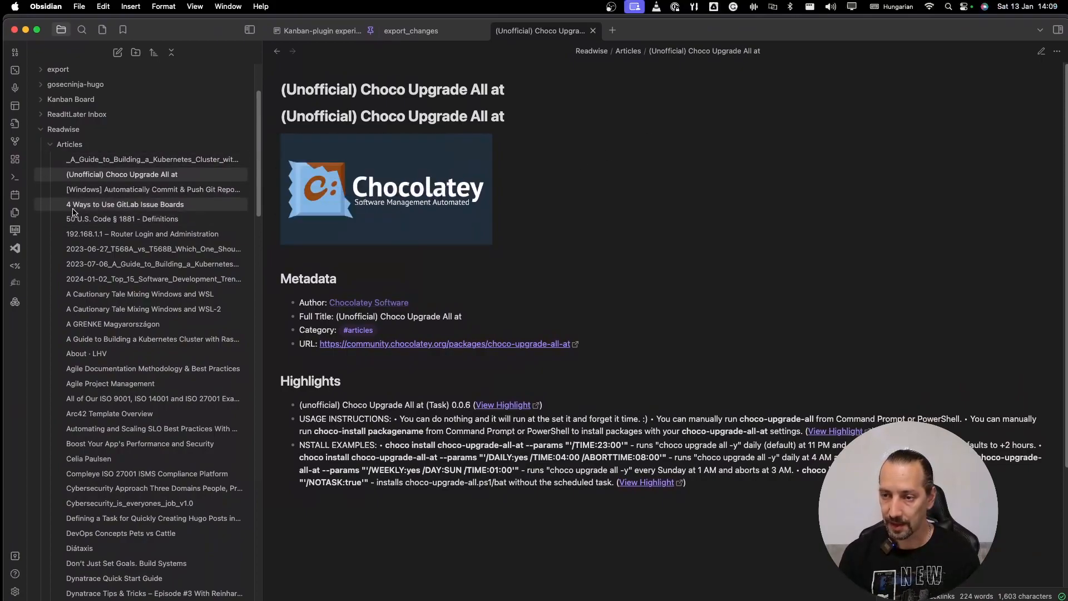
{"action": "mouse_move", "coordinate": [11, 596]}
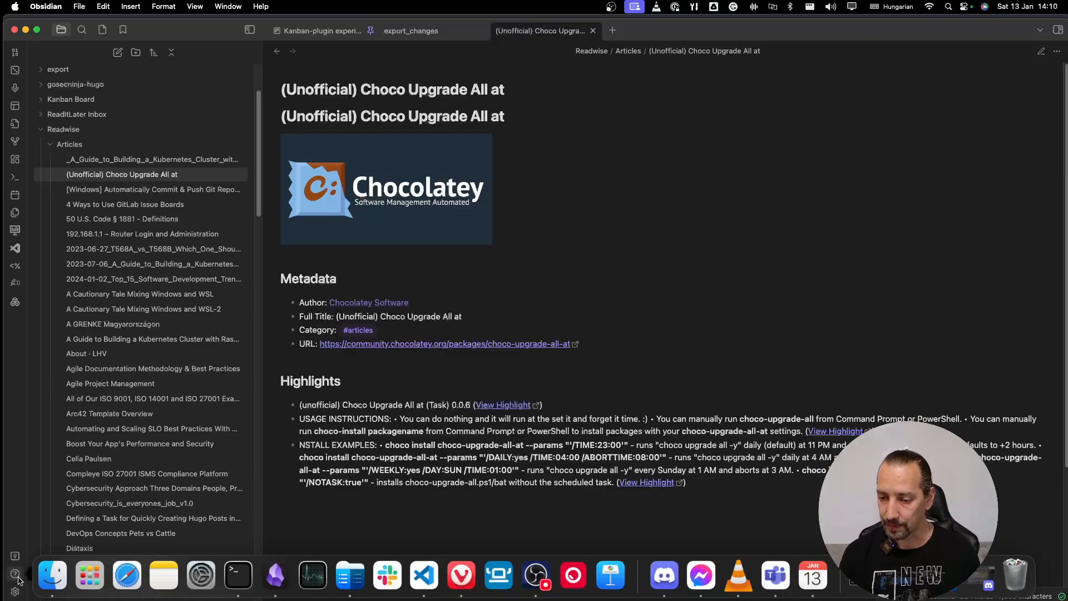
{"action": "left_click", "coordinate": [15, 593]}
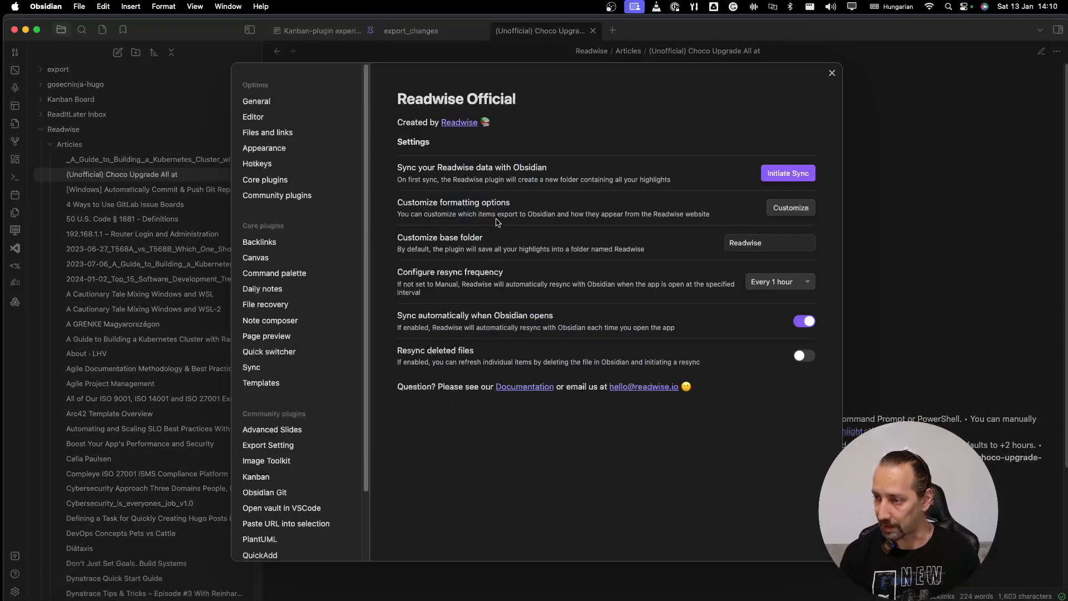
{"action": "left_click", "coordinate": [788, 175]}
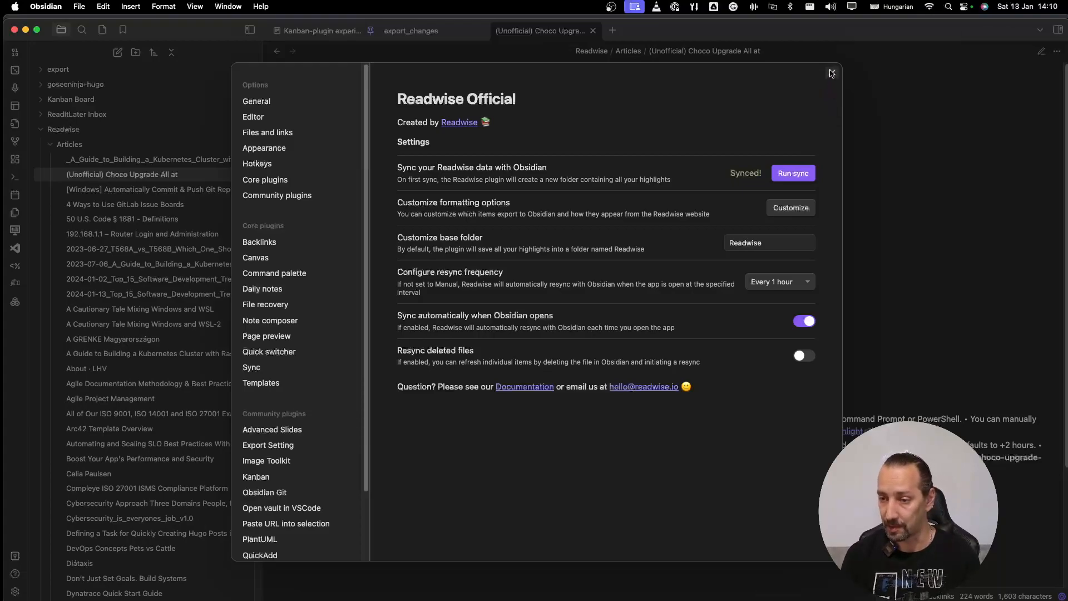
{"action": "left_click", "coordinate": [832, 73]}
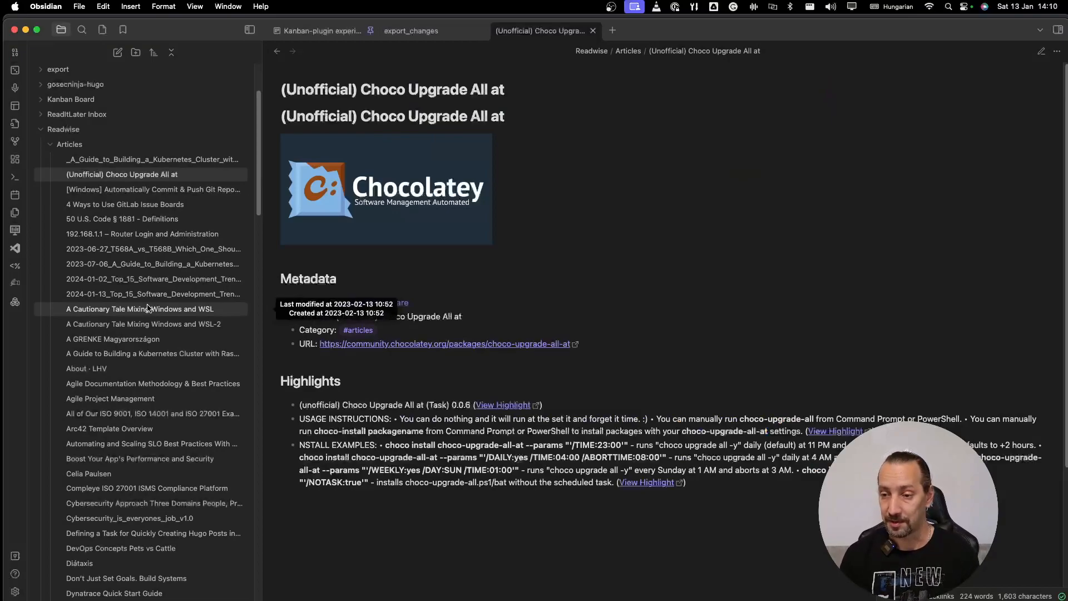
- Open the exported note 2024-01-13_Top_15_Software_Development_Trends_in_2024 in editing view and highlight its title
{"action": "left_click", "coordinate": [160, 298]}
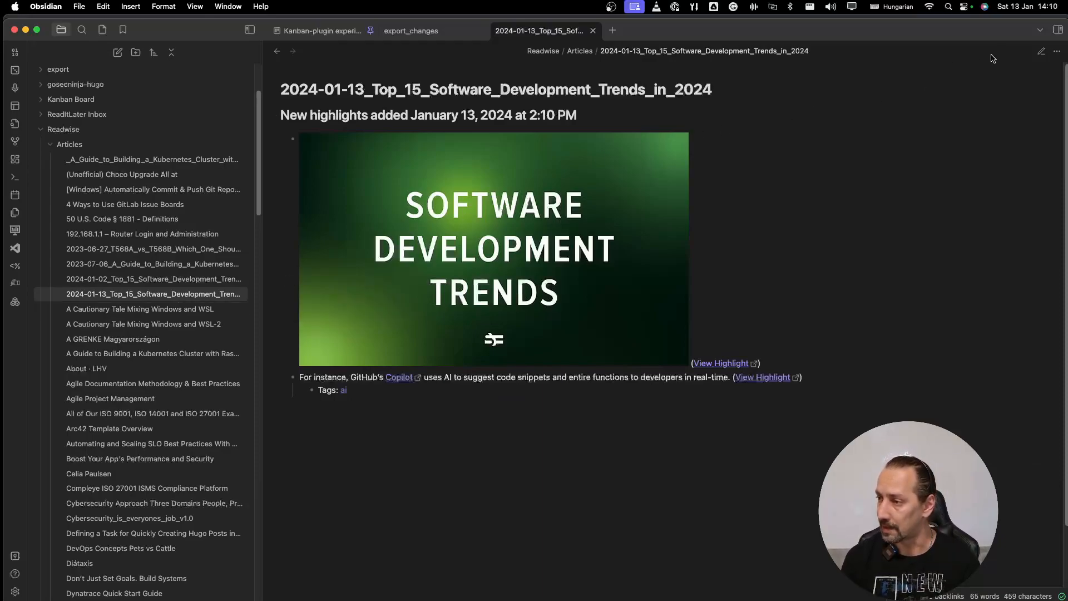
{"action": "left_click", "coordinate": [1042, 52]}
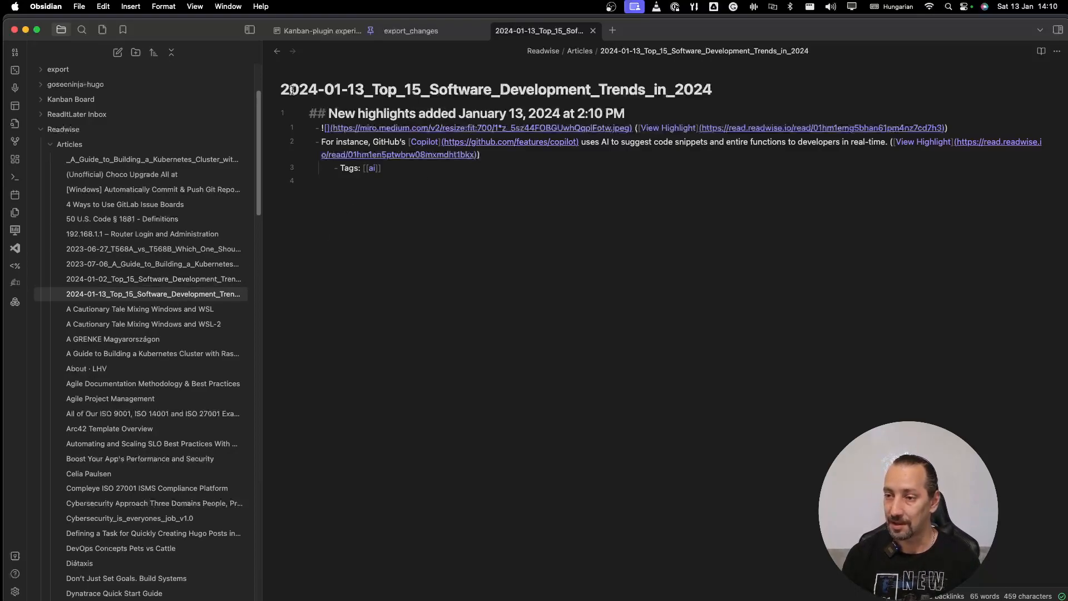
{"action": "left_click_drag", "start_coordinate": [284, 90], "coordinate": [712, 92]}
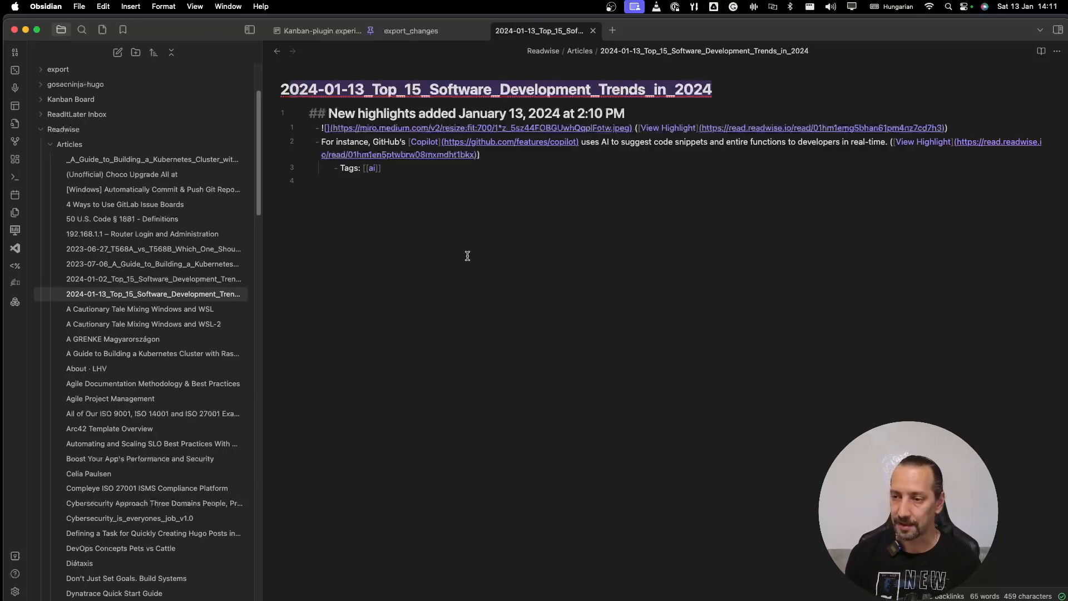
- Insert a front matter block delimited by --- above the note's first heading and add the property title: some
{"action": "left_click", "coordinate": [312, 115]}
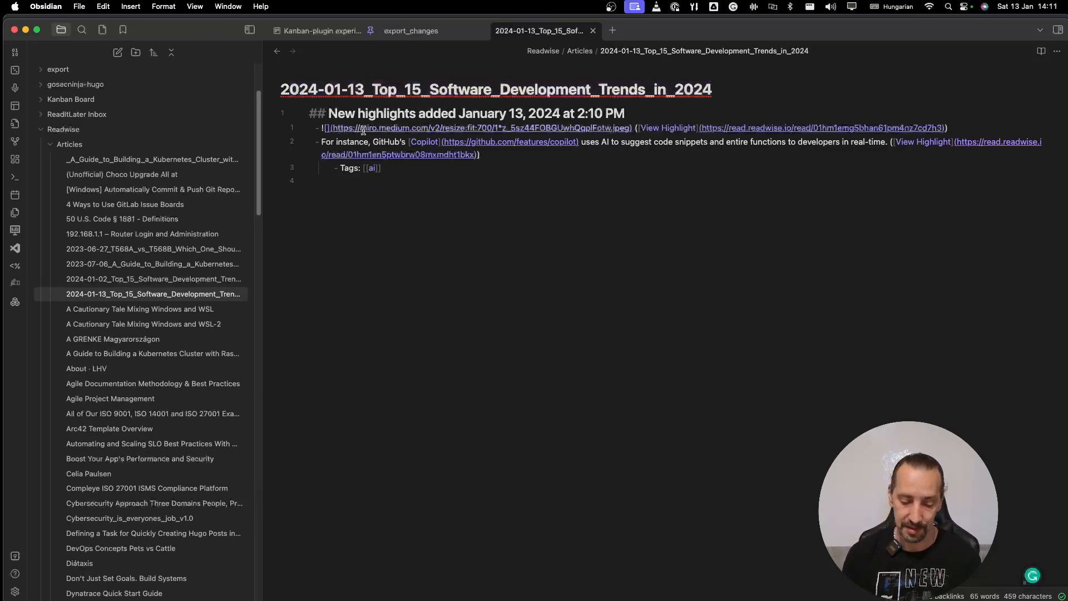
{"action": "key", "text": "Return"}
{"action": "key", "text": "Up"}
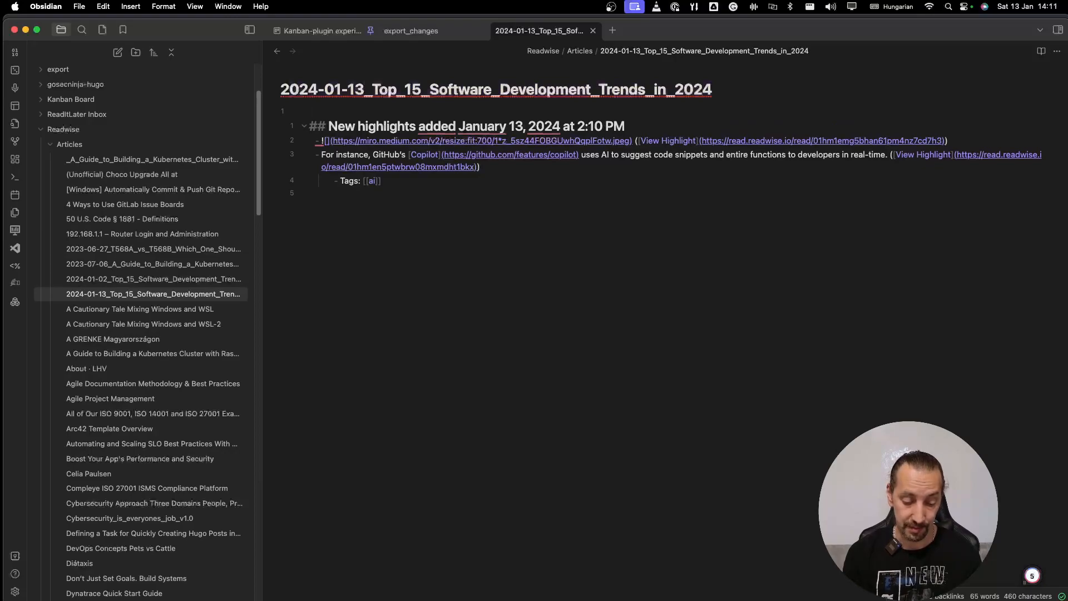
{"action": "type", "text": "---"}
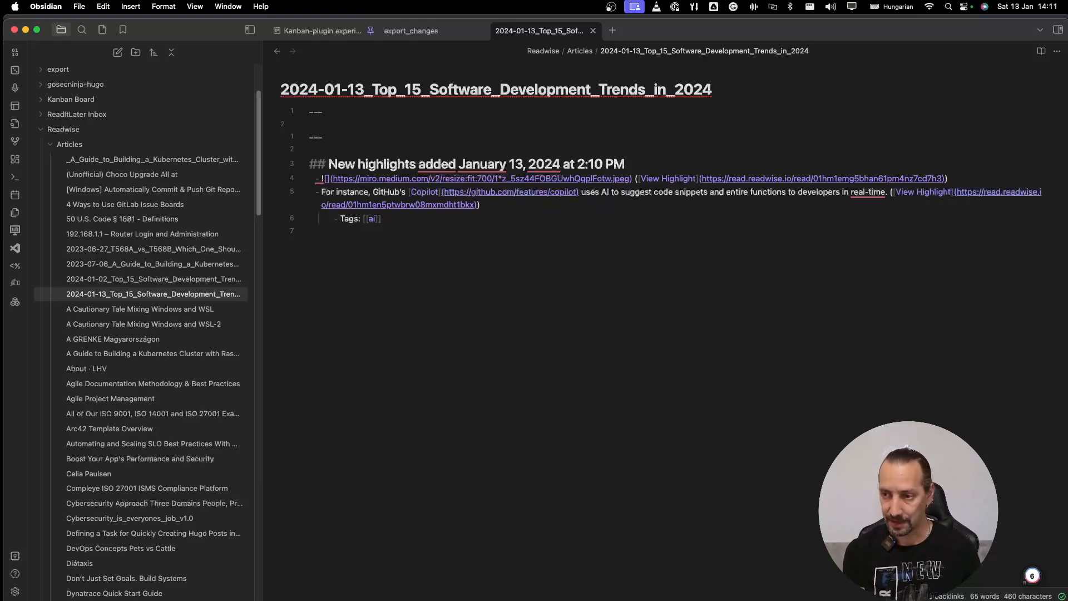
{"action": "type", "text": "title:"}
{"action": "key", "text": "Return"}
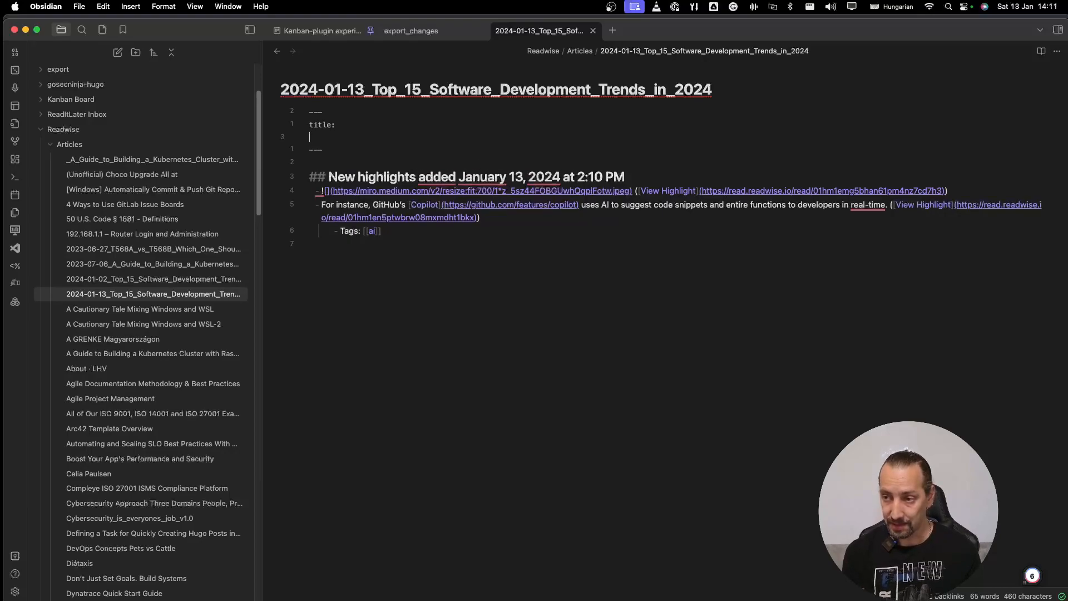
{"action": "key", "text": "Left"}
{"action": "type", "text": "some"}
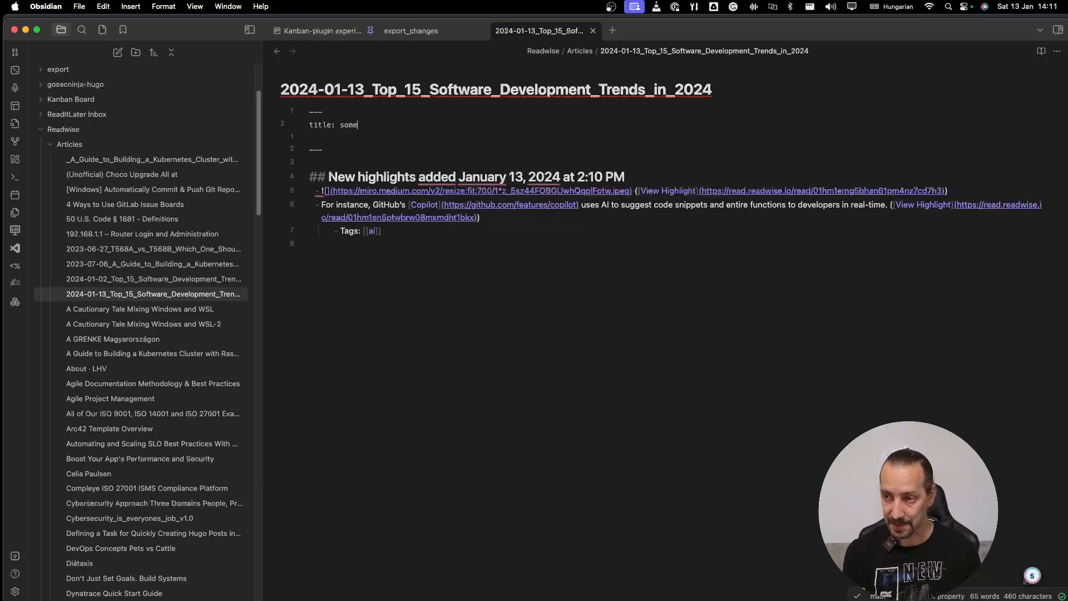
- Add the property date: 2023-01-13 below the title in the note's front matter
{"action": "key", "text": "Return"}
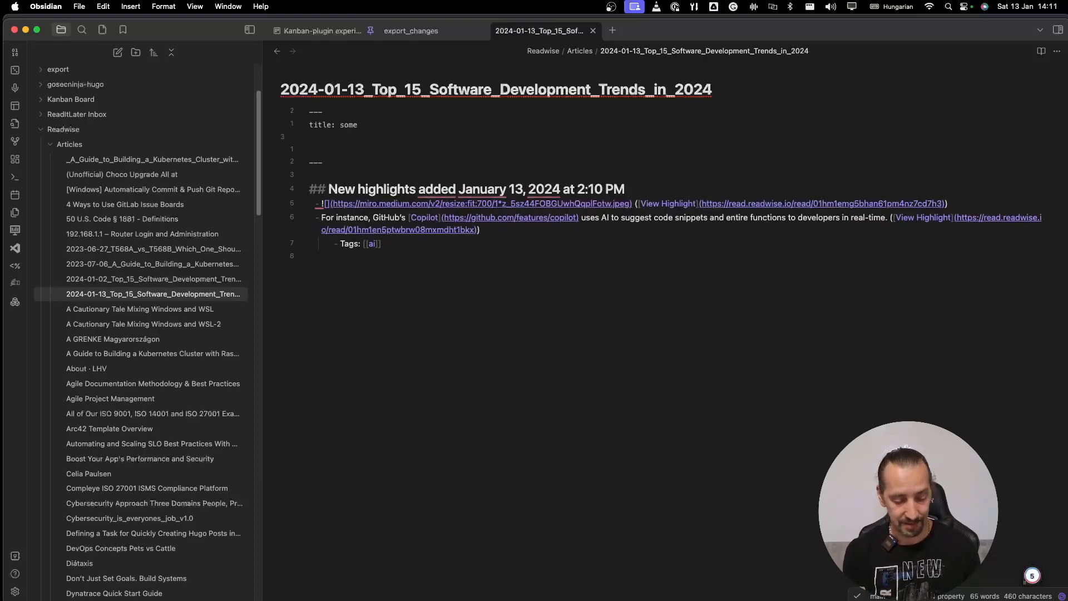
{"action": "type", "text": "date:"}
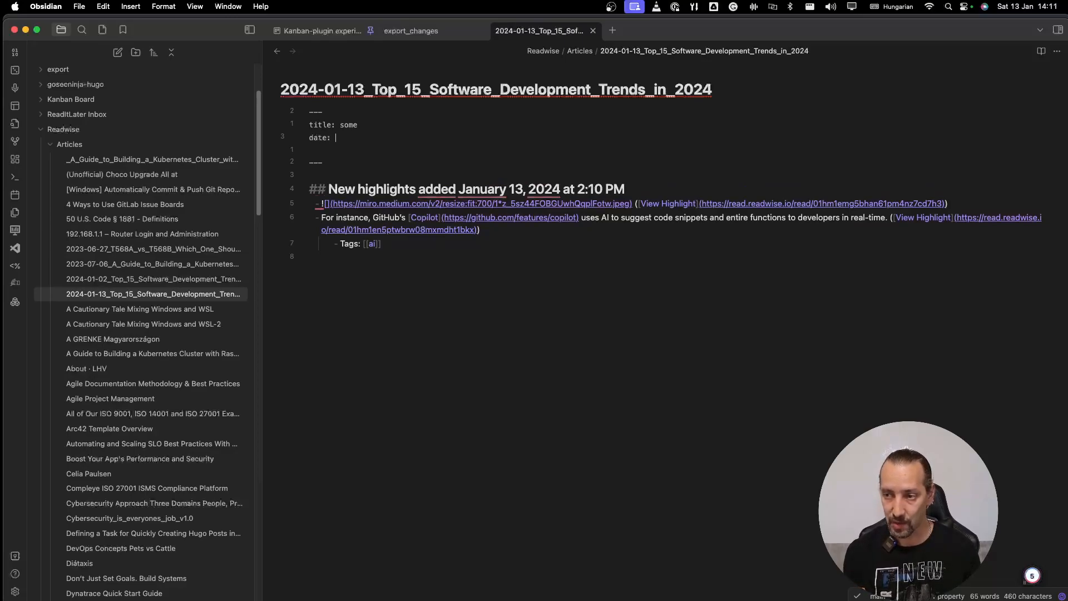
{"action": "type", "text": " 20"}
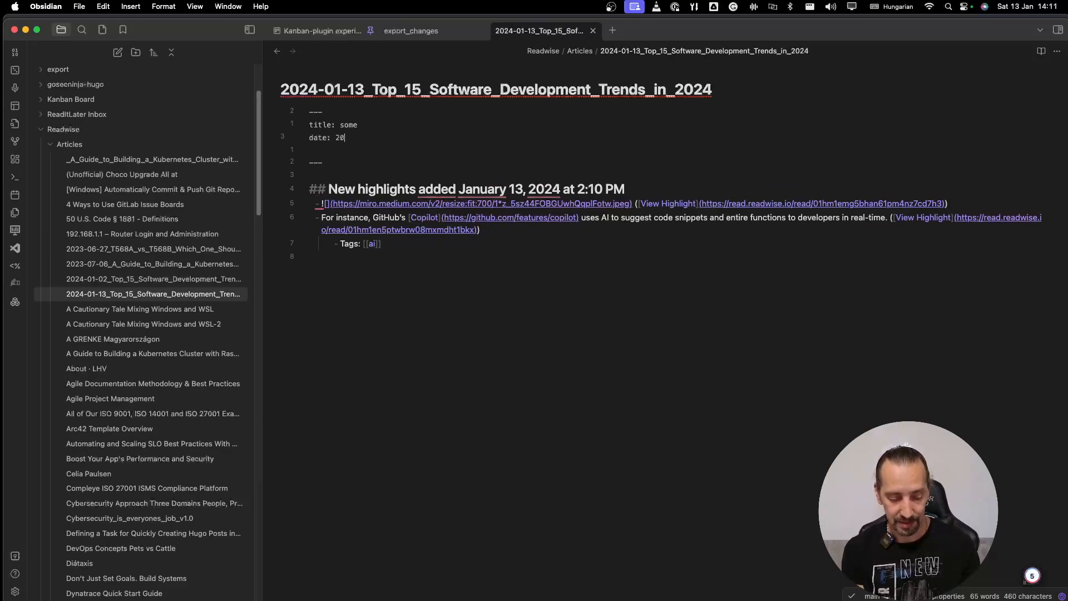
{"action": "type", "text": "23"}
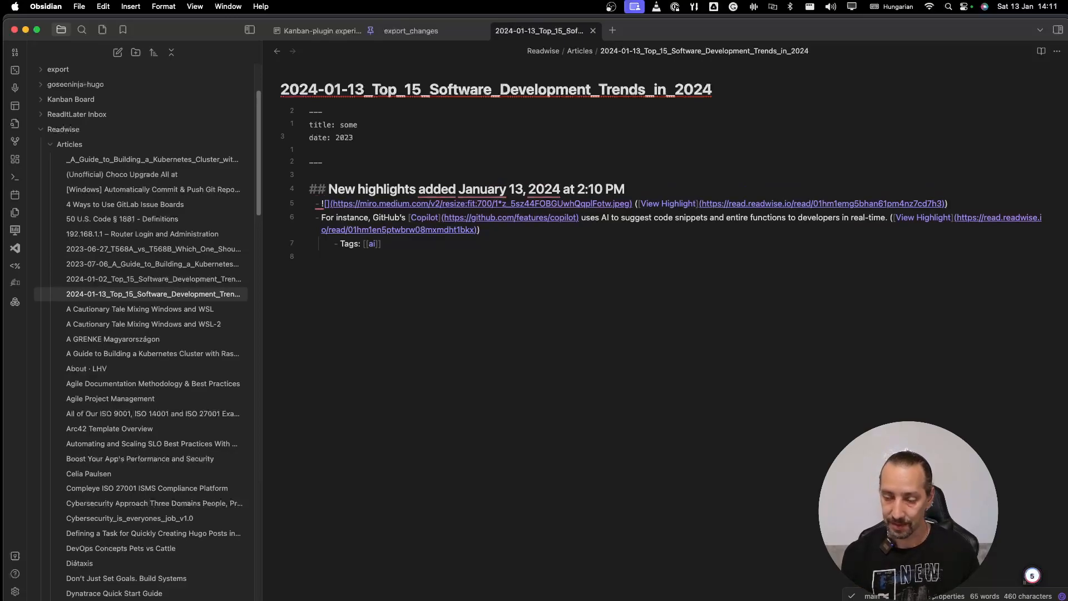
{"action": "type", "text": "-"}
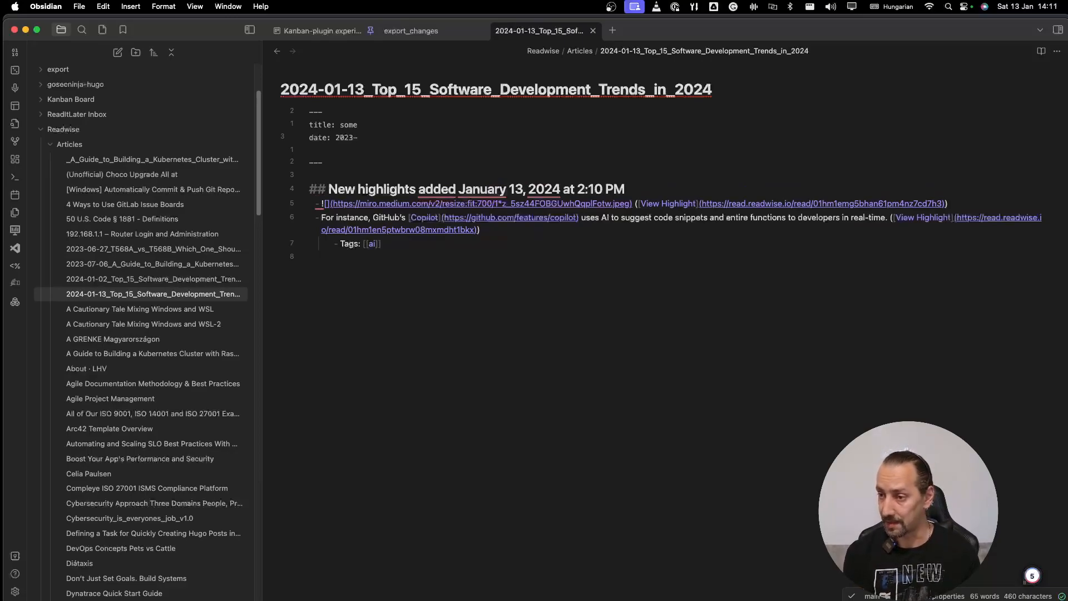
{"action": "type", "text": "01-0"}
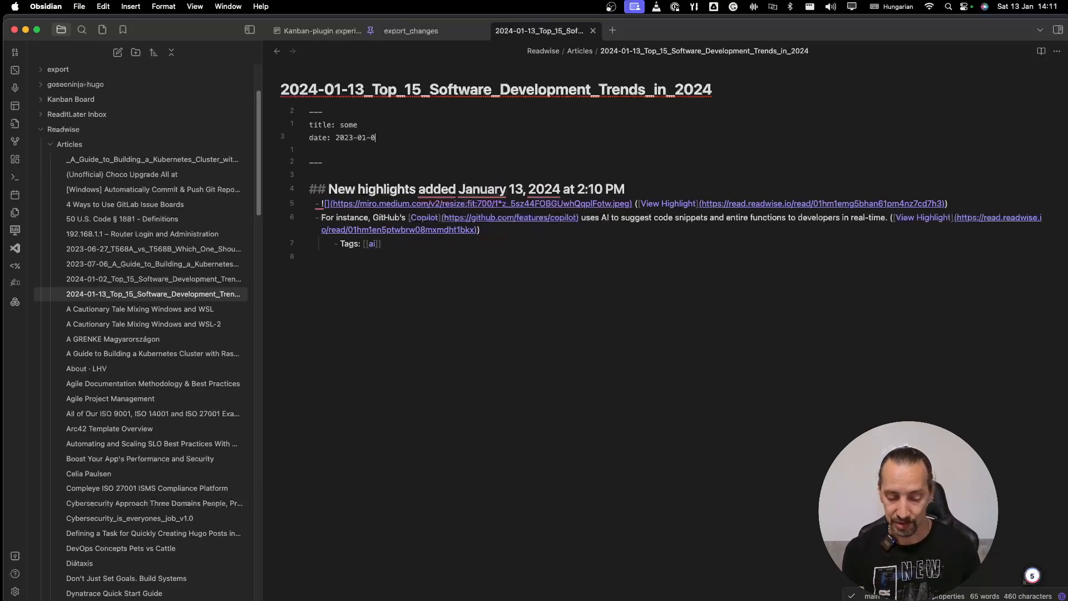
{"action": "type", "text": "13"}
{"action": "key", "text": "BackSpace"}
{"action": "key", "text": "BackSpace"}
{"action": "key", "text": "BackSpace"}
{"action": "type", "text": "13"}
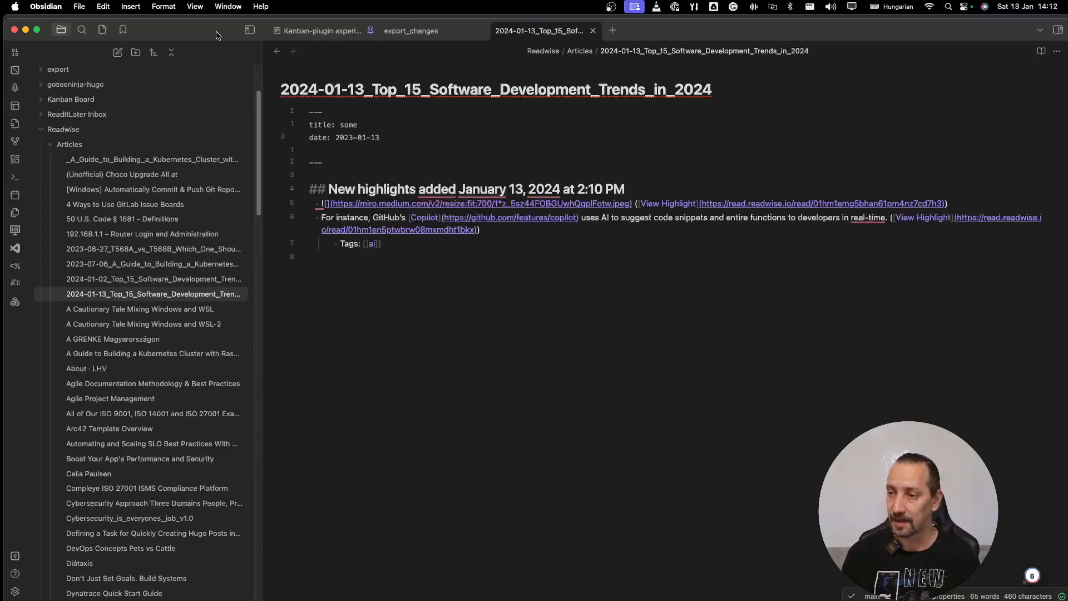
- Switch to the Readwise Obsidian export preferences in the browser and enable Use Custom Formatting
{"action": "left_click", "coordinate": [26, 30]}
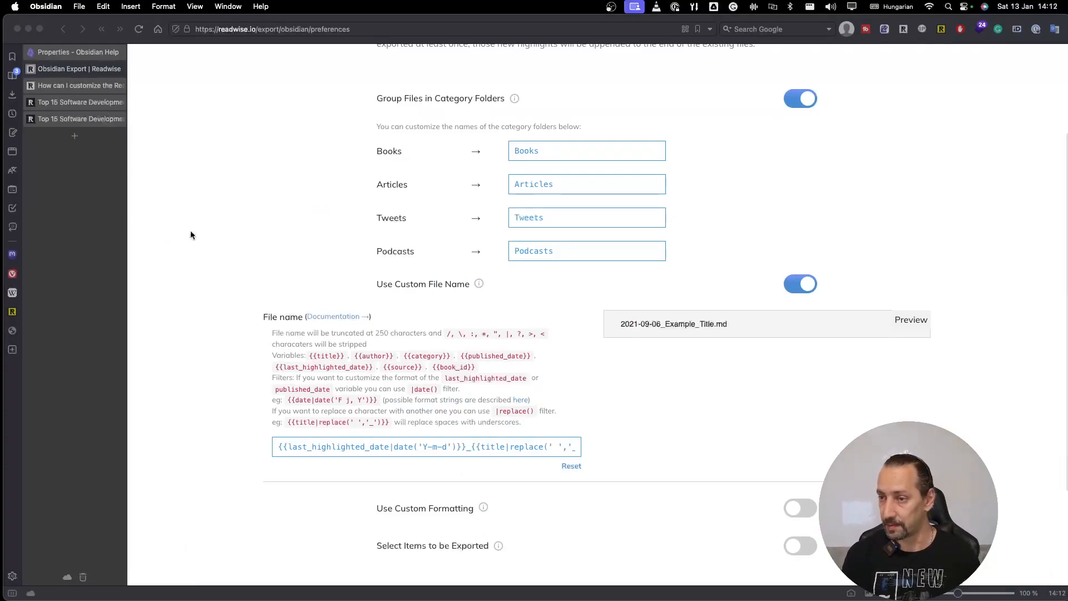
{"action": "scroll", "coordinate": [219, 245], "scroll_direction": "down", "scroll_amount": 4}
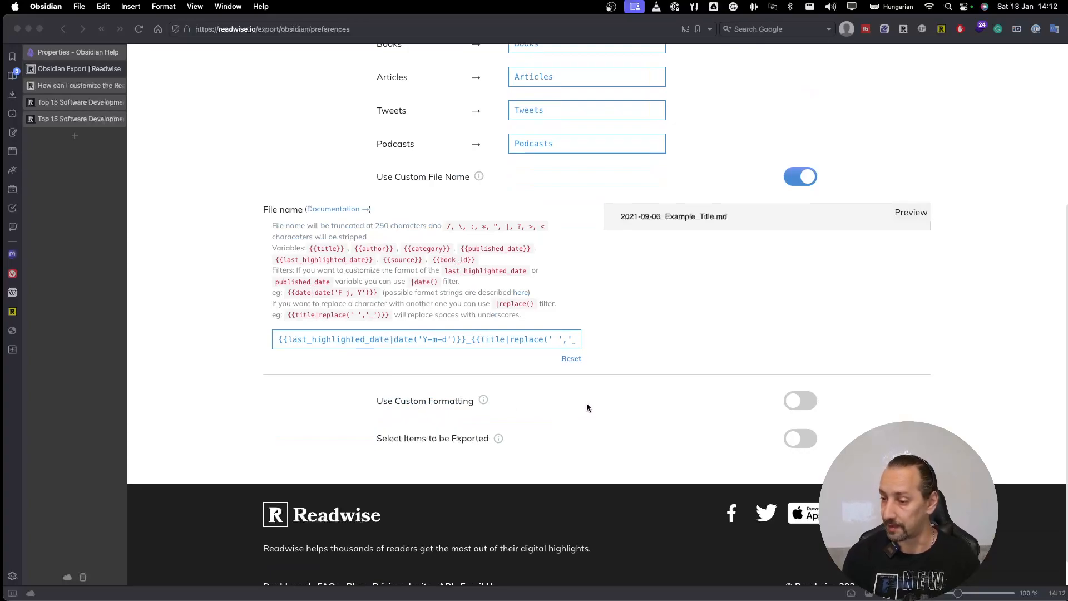
{"action": "scroll", "coordinate": [606, 396], "scroll_direction": "down", "scroll_amount": 1}
{"action": "left_click", "coordinate": [804, 378]}
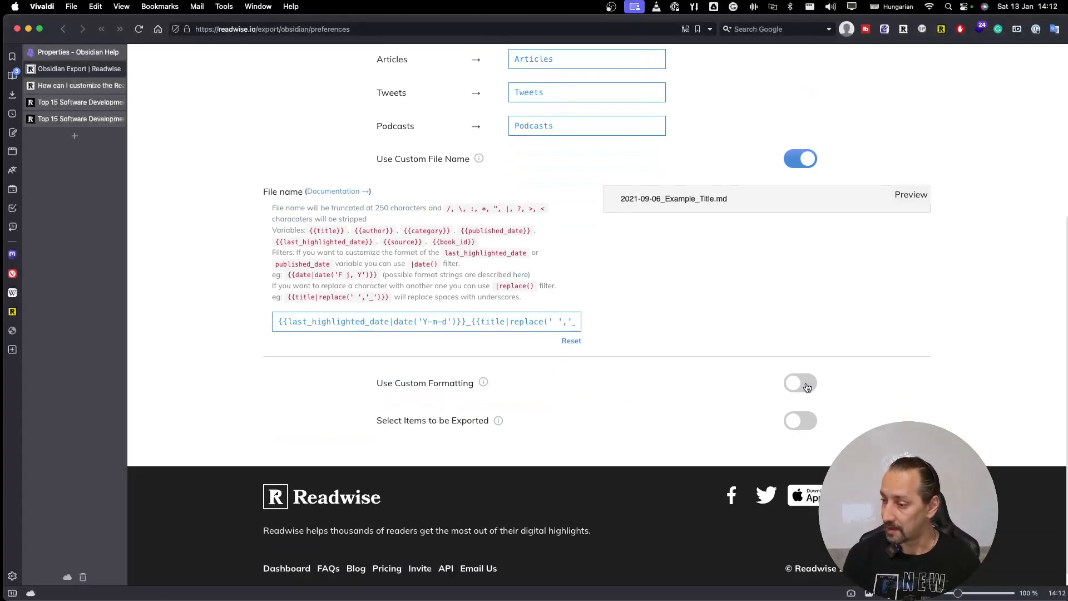
{"action": "left_click", "coordinate": [807, 380]}
{"action": "scroll", "coordinate": [531, 403], "scroll_direction": "down", "scroll_amount": 5}
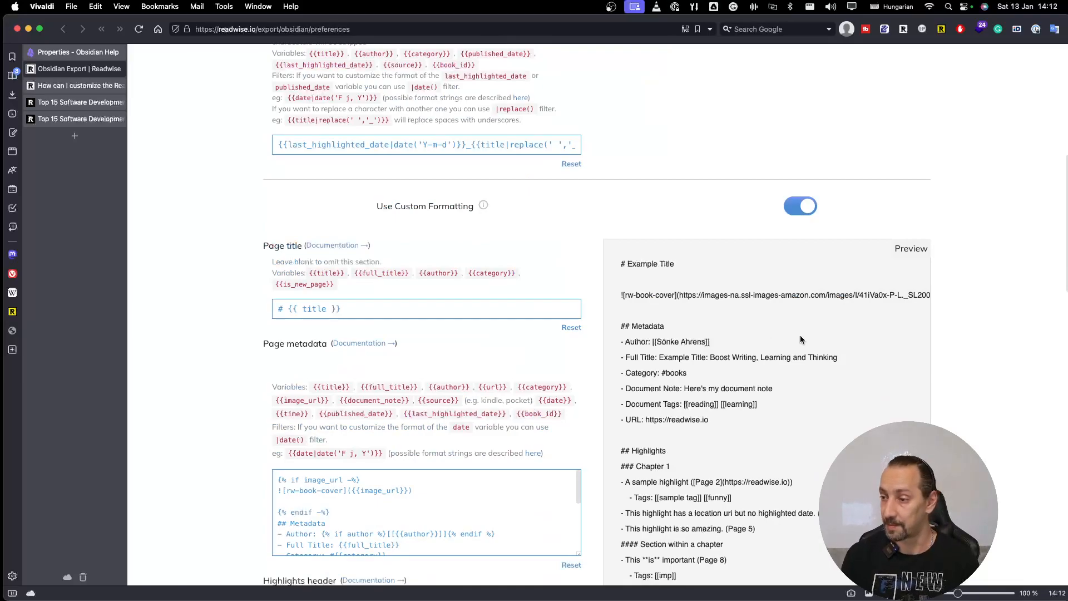
{"action": "scroll", "coordinate": [799, 342], "scroll_direction": "down", "scroll_amount": 2}
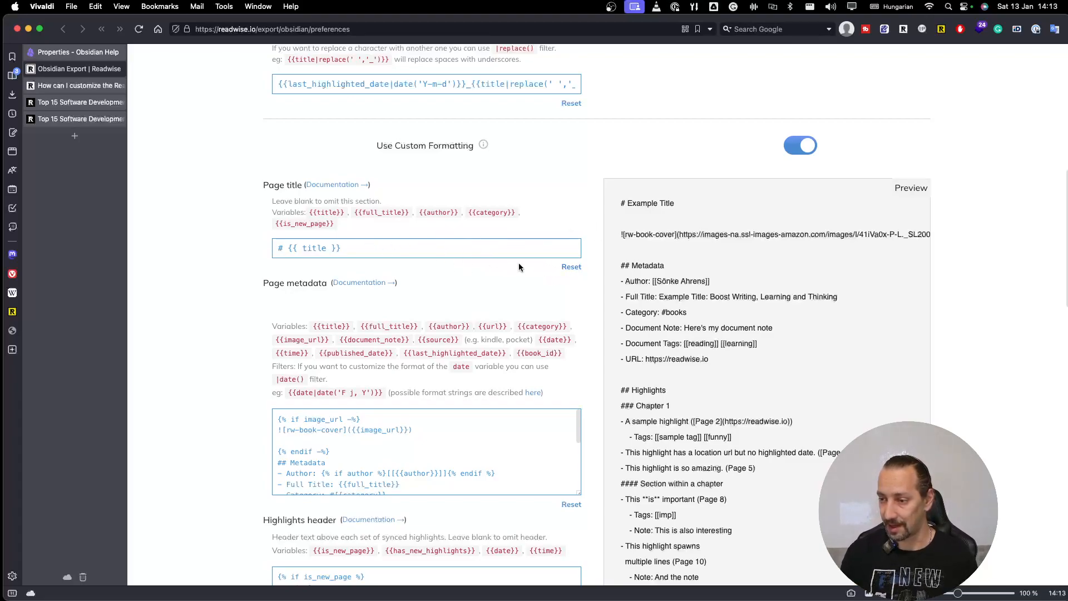
- Clear the page title template and try adding a --- line at the start of the page metadata template
{"action": "left_click_drag", "start_coordinate": [393, 244], "coordinate": [253, 257]}
{"action": "key", "text": "BackSpace"}
{"action": "scroll", "coordinate": [269, 289], "scroll_direction": "down", "scroll_amount": 5}
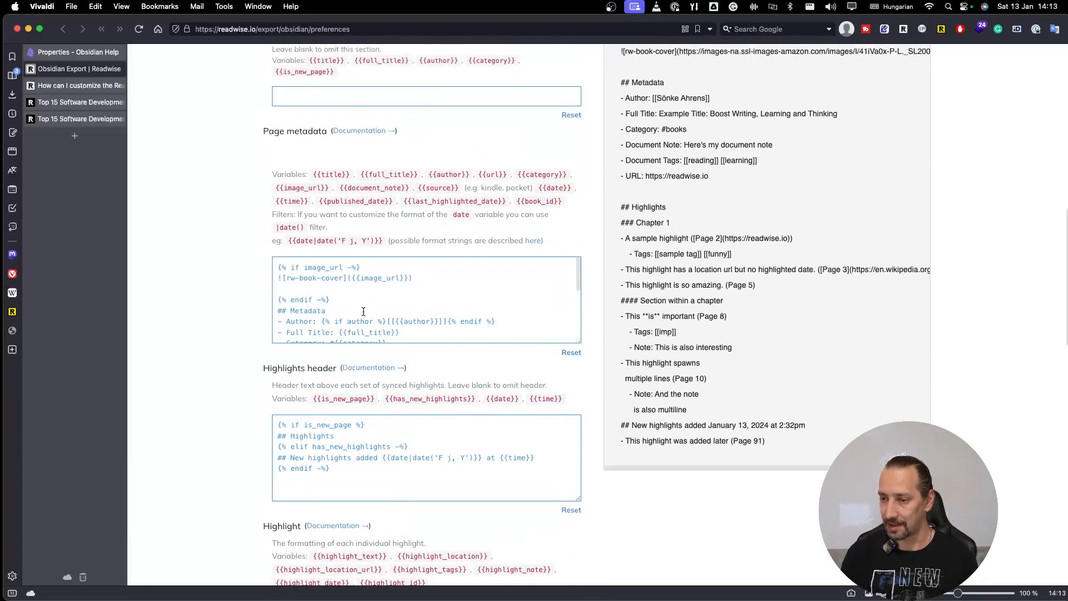
{"action": "left_click", "coordinate": [320, 288]}
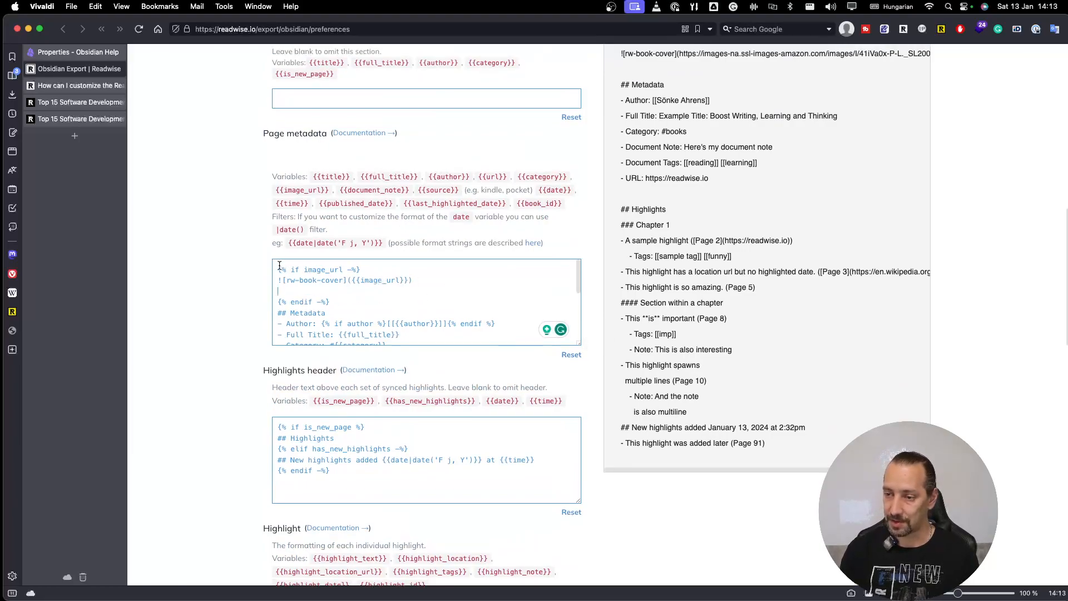
{"action": "key", "text": "Return"}
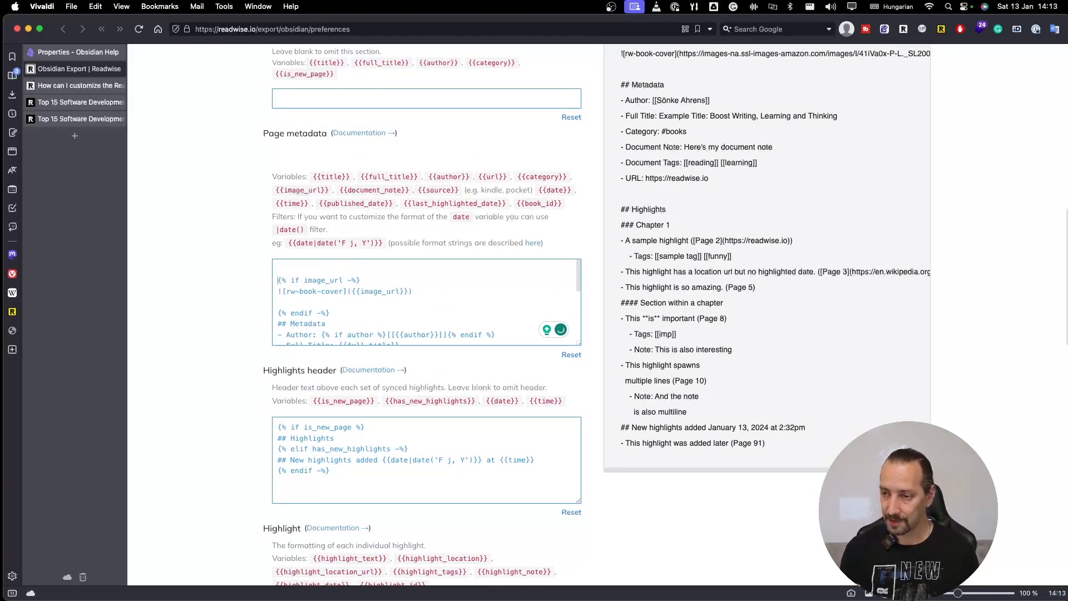
{"action": "type", "text": "---"}
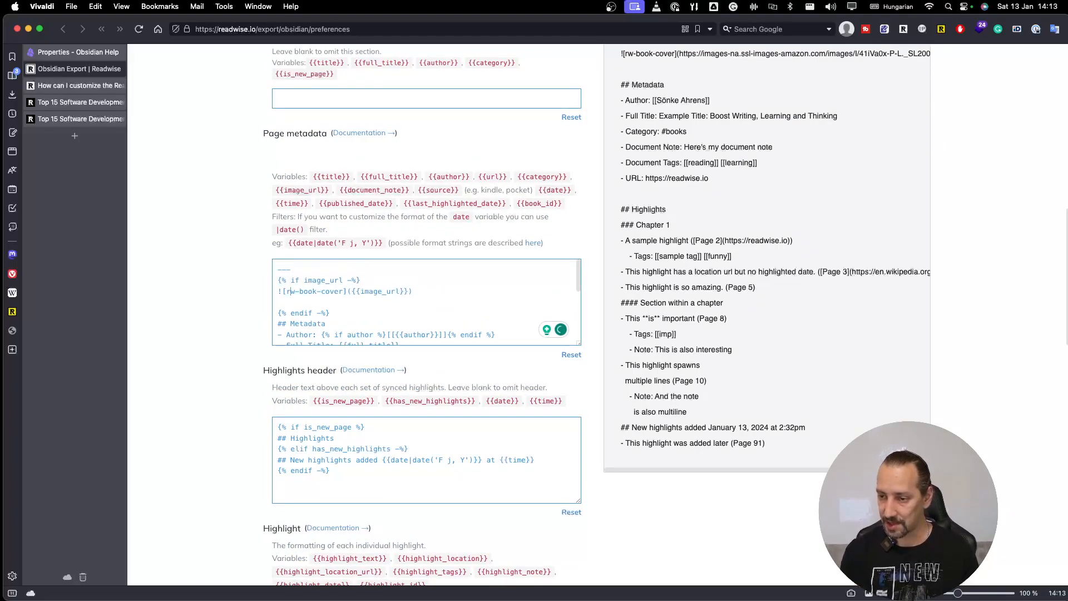
- Try closing the page metadata template with a --- line after its last endif
{"action": "key", "text": "Down"}
{"action": "key", "text": "Down"}
{"action": "key", "text": "Down"}
{"action": "key", "text": "Down"}
{"action": "key", "text": "Down"}
{"action": "key", "text": "Down"}
{"action": "key", "text": "Down"}
{"action": "key", "text": "Down"}
{"action": "key", "text": "Down"}
{"action": "key", "text": "Down"}
{"action": "key", "text": "Down"}
{"action": "key", "text": "Down"}
{"action": "key", "text": "Down"}
{"action": "key", "text": "Down"}
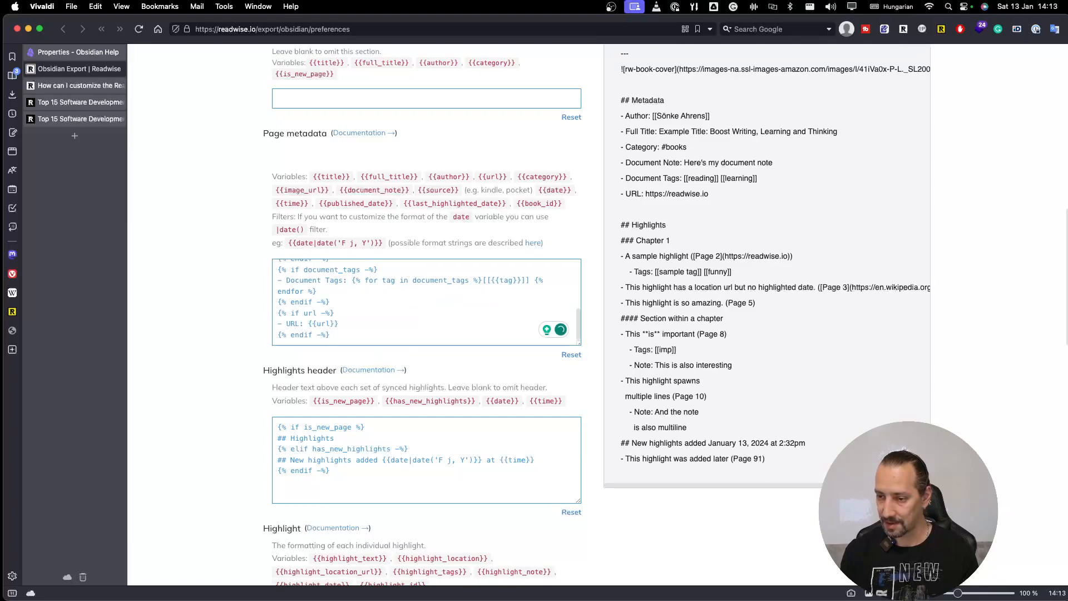
{"action": "key", "text": "Return"}
{"action": "type", "text": "---"}
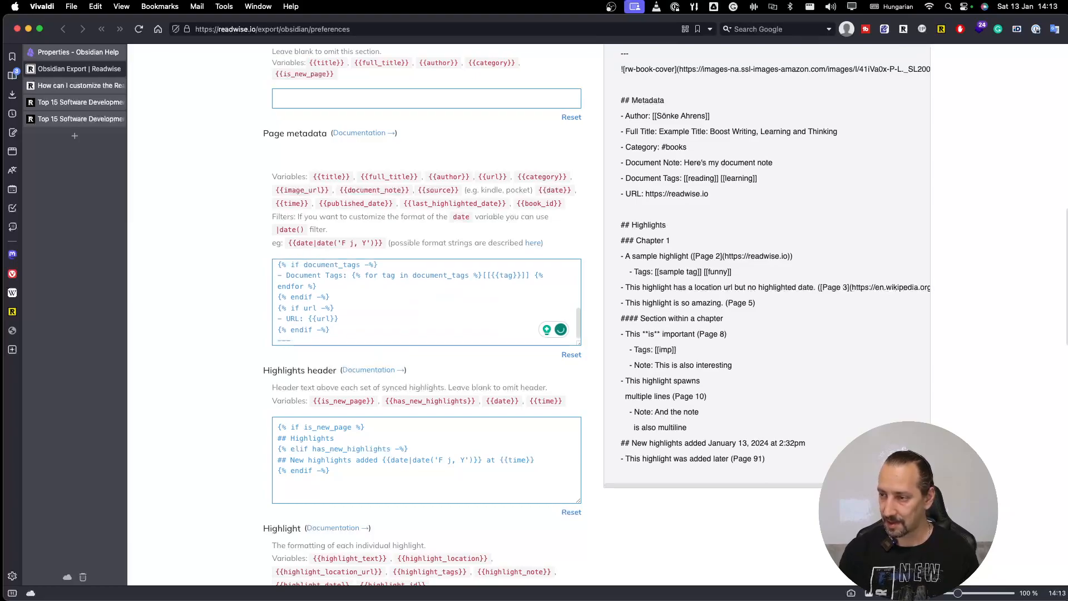
- Reset the page title and page metadata templates to their defaults
{"action": "scroll", "coordinate": [685, 161], "scroll_direction": "up", "scroll_amount": 3}
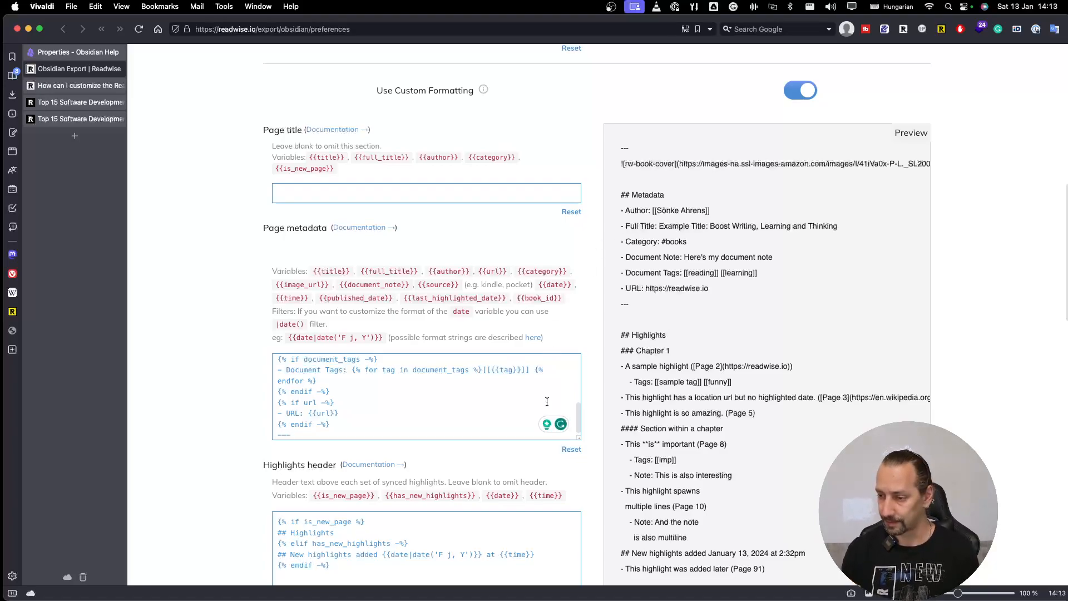
{"action": "left_click", "coordinate": [572, 214]}
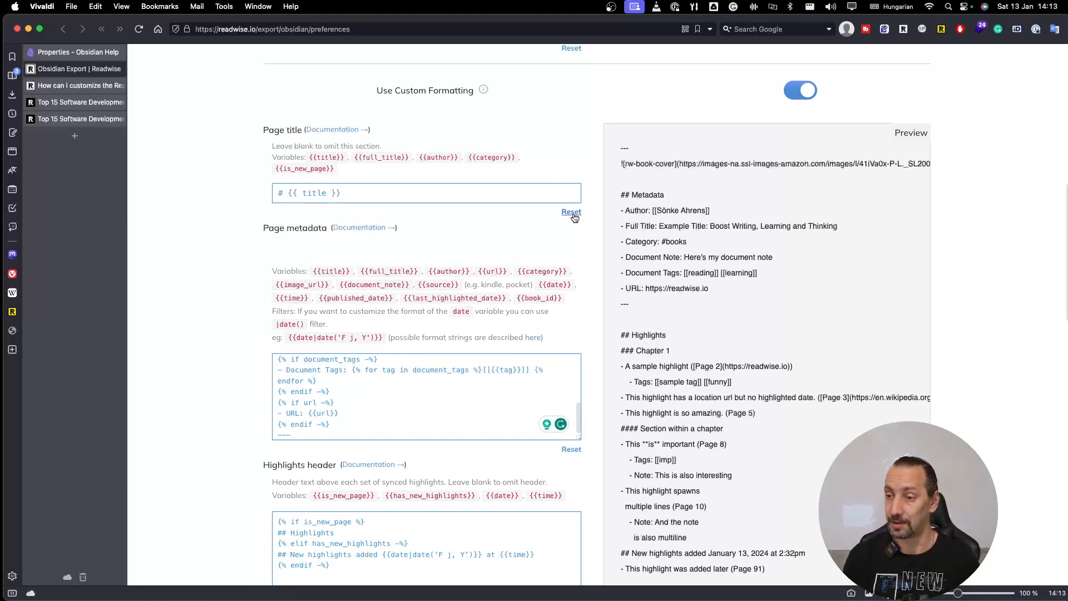
{"action": "left_click", "coordinate": [571, 450]}
- Enter title: {{title}} as the first line of the YAML front matter template
{"action": "scroll", "coordinate": [249, 318], "scroll_direction": "down", "scroll_amount": 5}
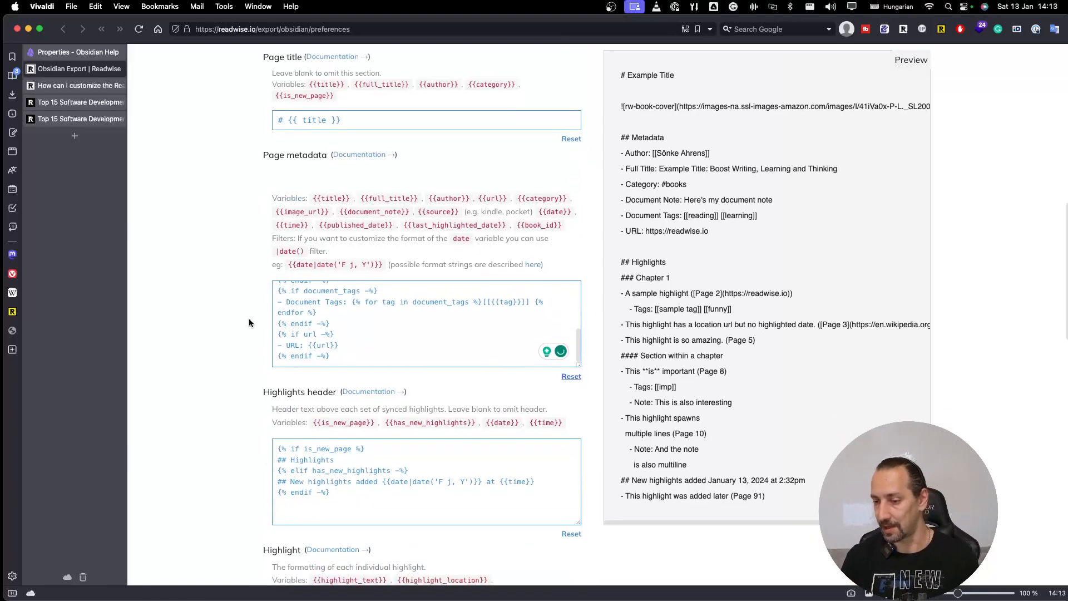
{"action": "scroll", "coordinate": [304, 376], "scroll_direction": "down", "scroll_amount": 8}
{"action": "scroll", "coordinate": [358, 384], "scroll_direction": "down", "scroll_amount": 10}
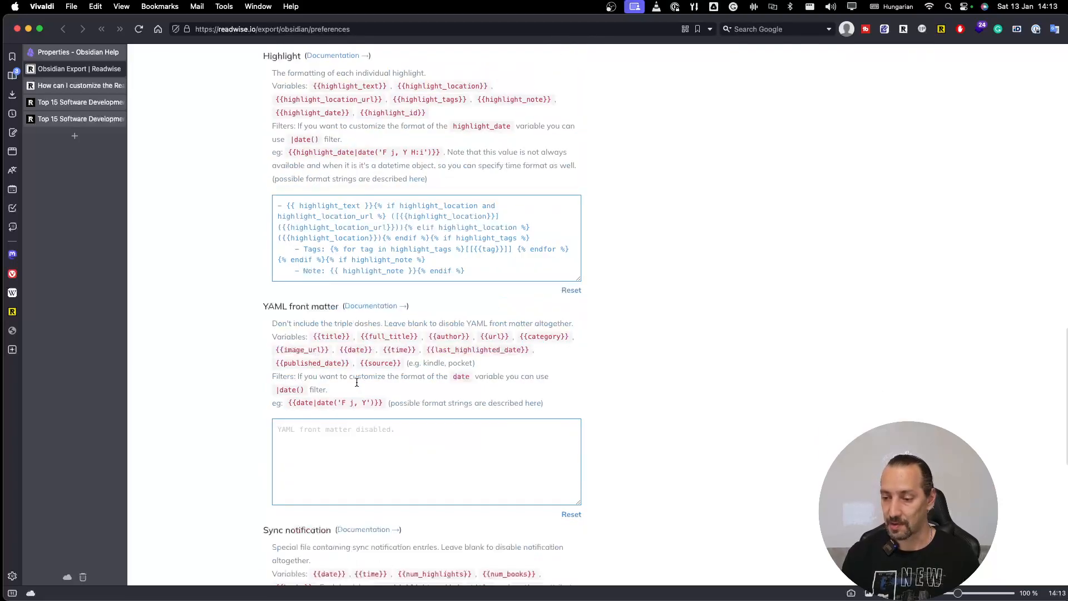
{"action": "left_click", "coordinate": [340, 473]}
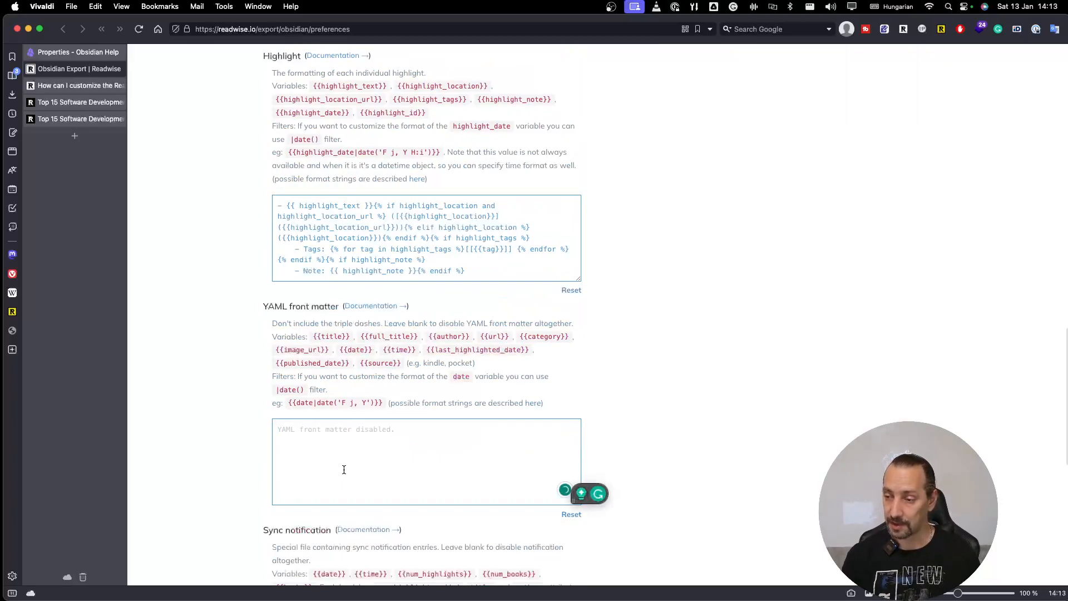
{"action": "type", "text": "title:"}
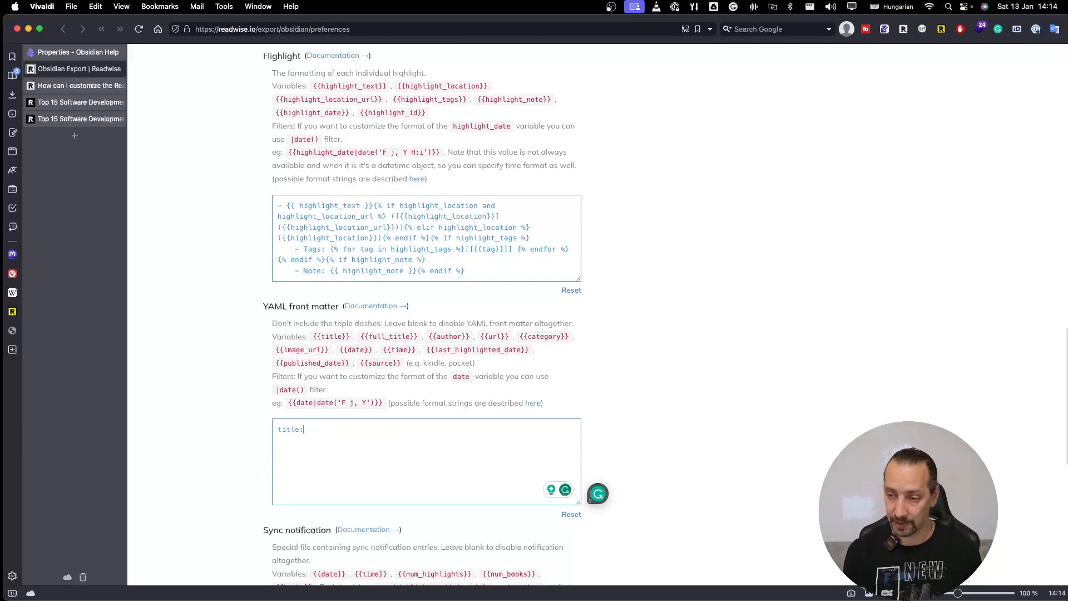
{"action": "type", "text": " {}"}
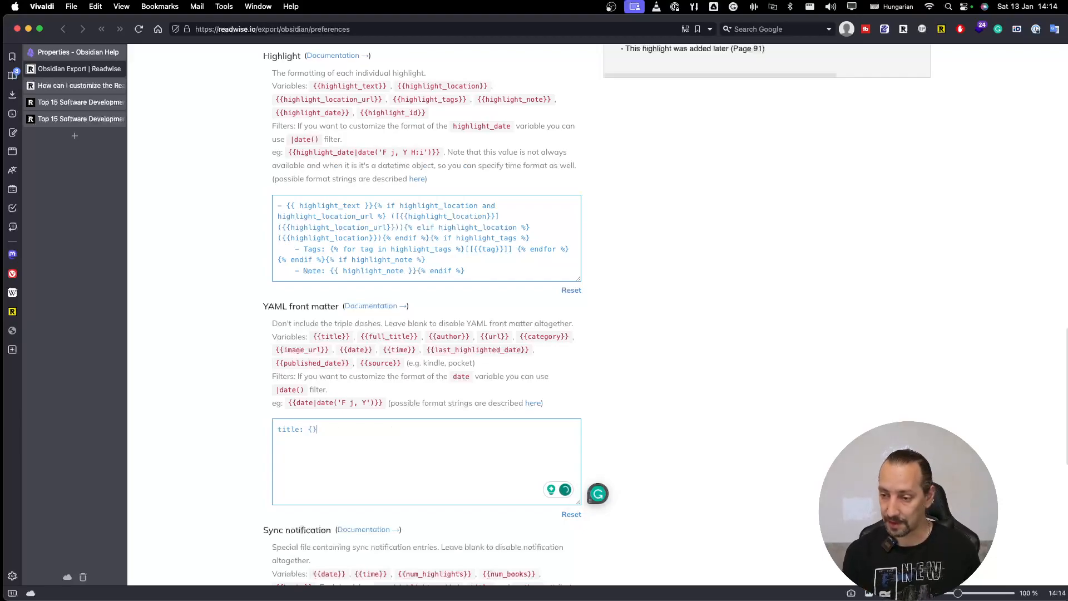
{"action": "type", "text": "{}"}
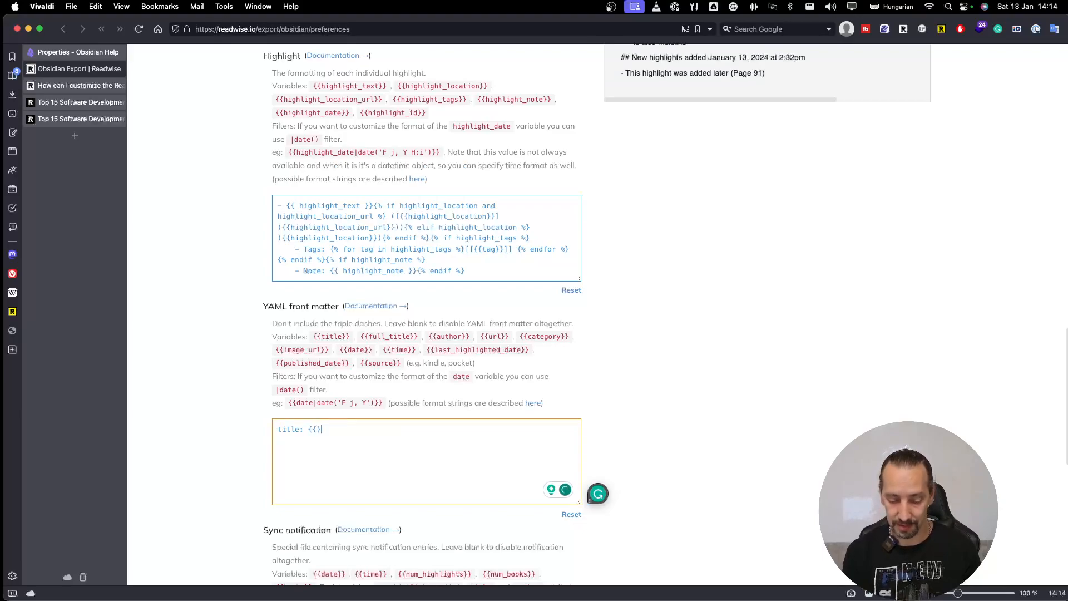
{"action": "type", "text": "title"}
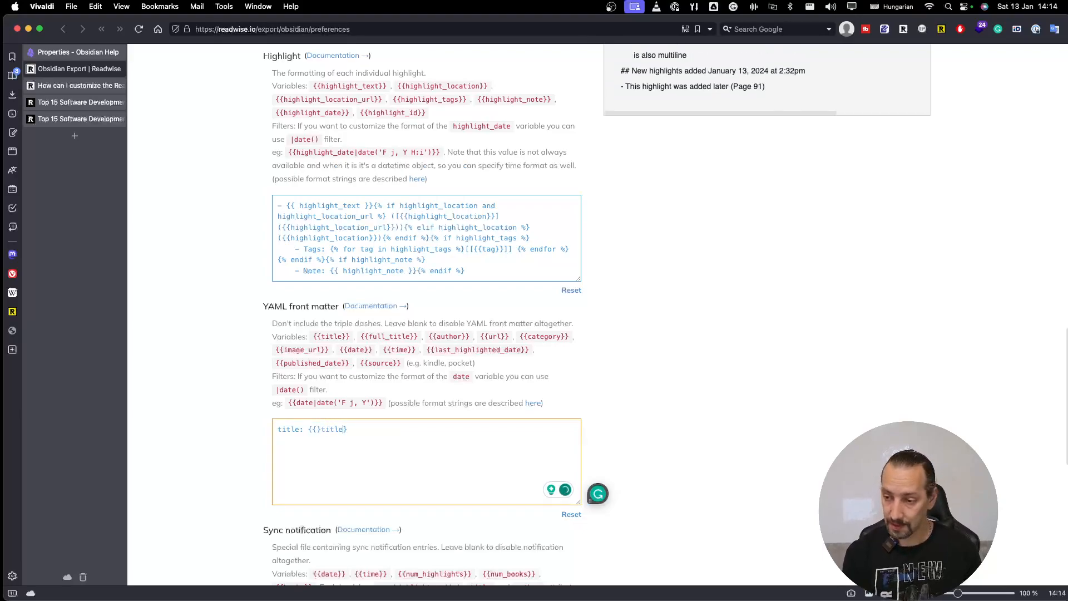
{"action": "key", "text": "BackSpace"}
{"action": "key", "text": "BackSpace"}
{"action": "key", "text": "BackSpace"}
{"action": "key", "text": "BackSpace"}
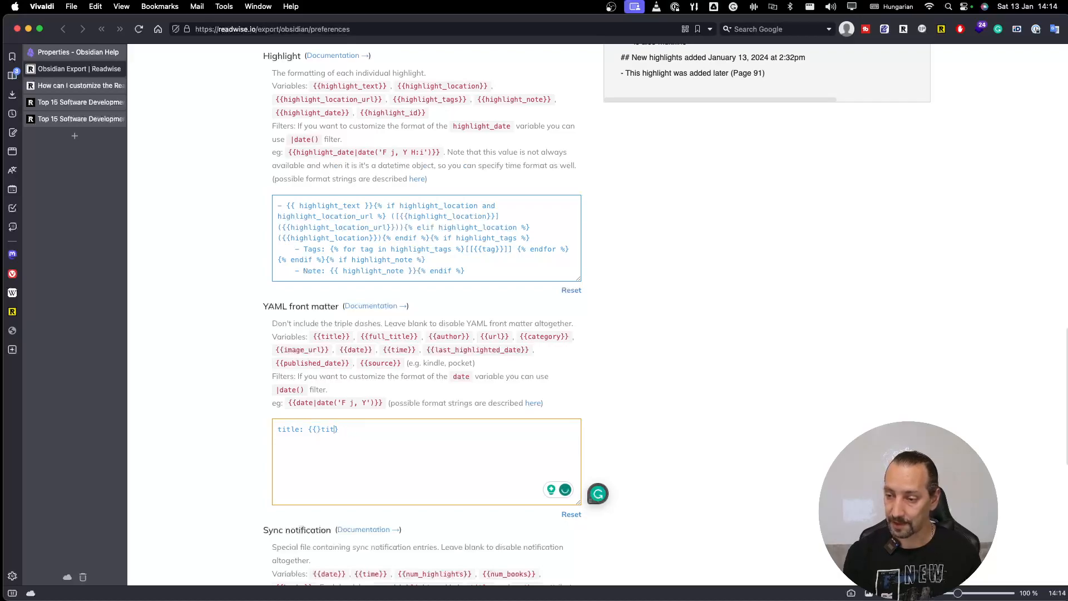
{"action": "key", "text": "BackSpace"}
{"action": "key", "text": "Left"}
{"action": "type", "text": "t"}
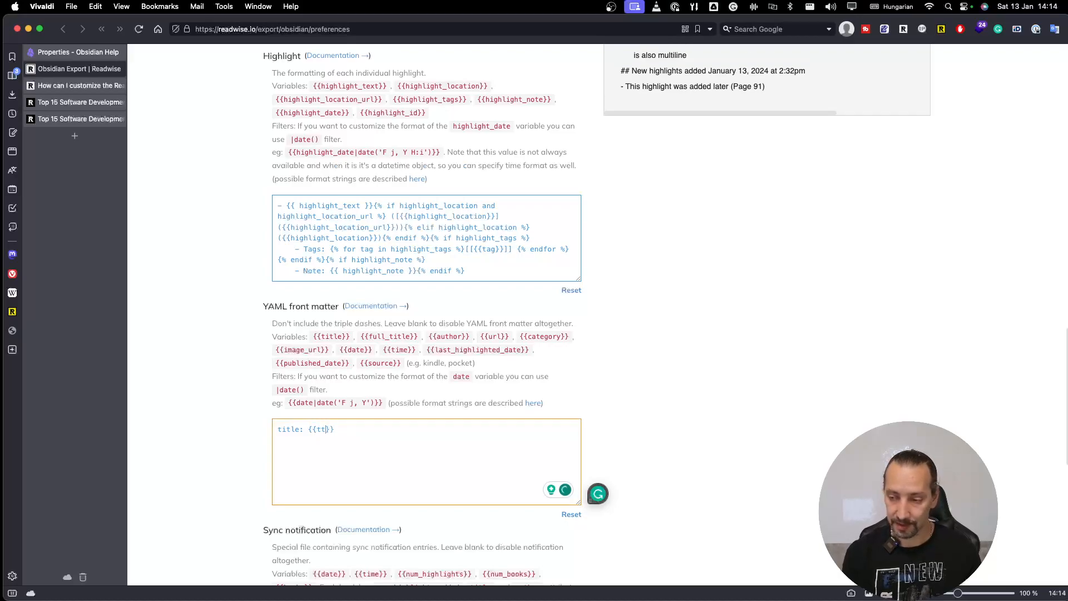
{"action": "type", "text": "itle"}
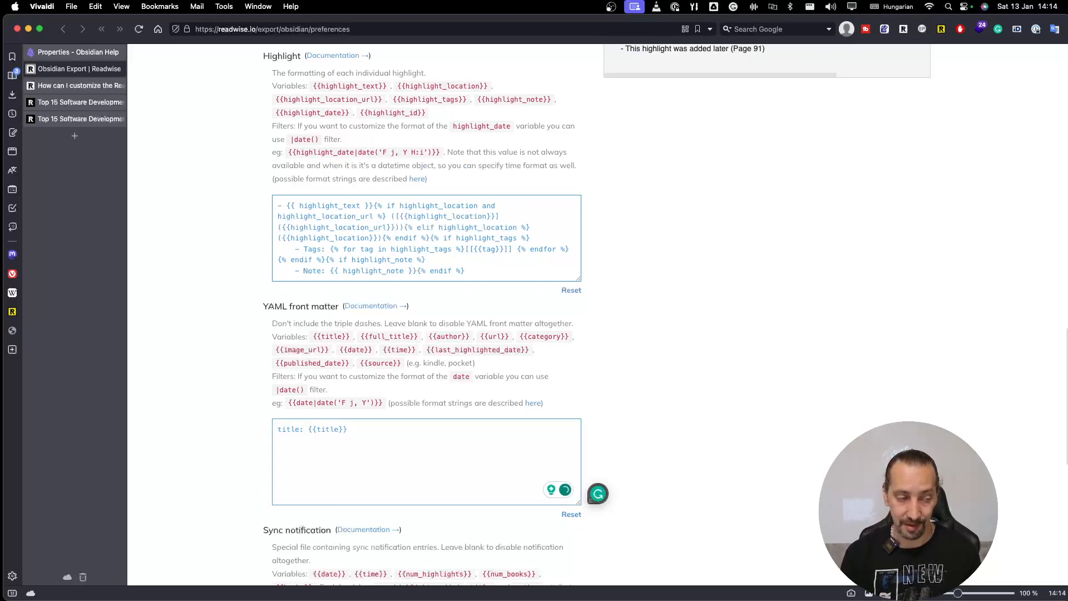
- Examine the title property in the export preview and compare it with the templates further down the page
{"action": "scroll", "coordinate": [470, 417], "scroll_direction": "up", "scroll_amount": 15}
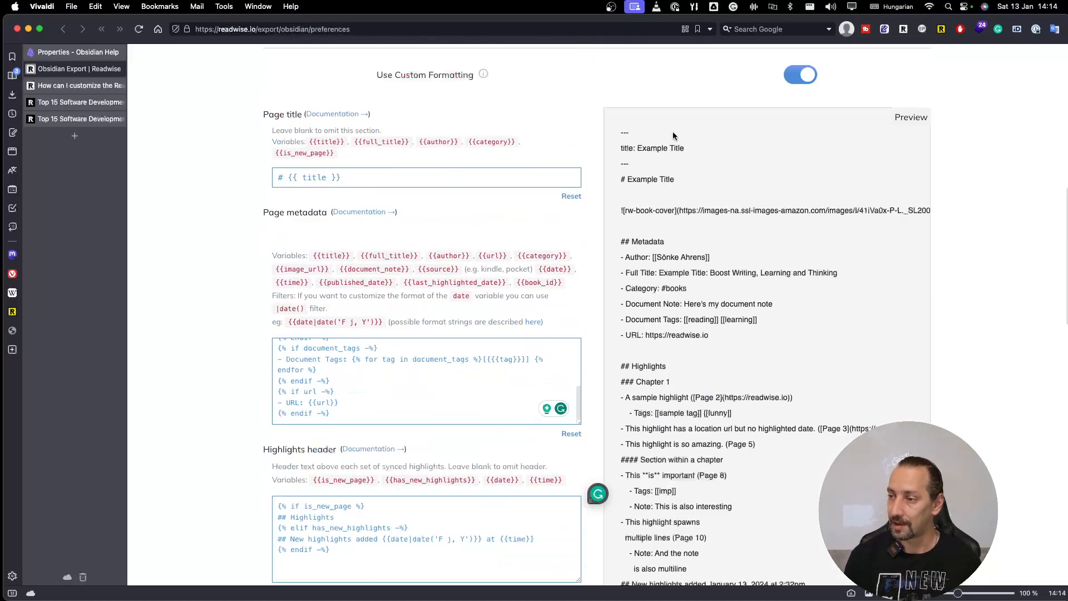
{"action": "scroll", "coordinate": [663, 349], "scroll_direction": "down", "scroll_amount": 4}
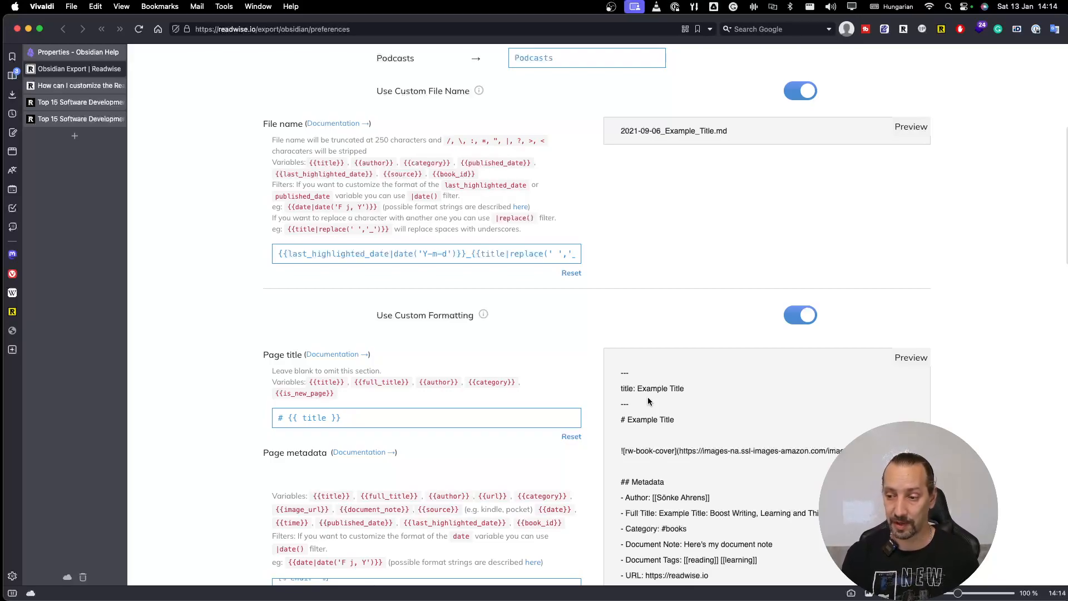
{"action": "scroll", "coordinate": [266, 408], "scroll_direction": "down", "scroll_amount": 3}
{"action": "scroll", "coordinate": [267, 412], "scroll_direction": "down", "scroll_amount": 10}
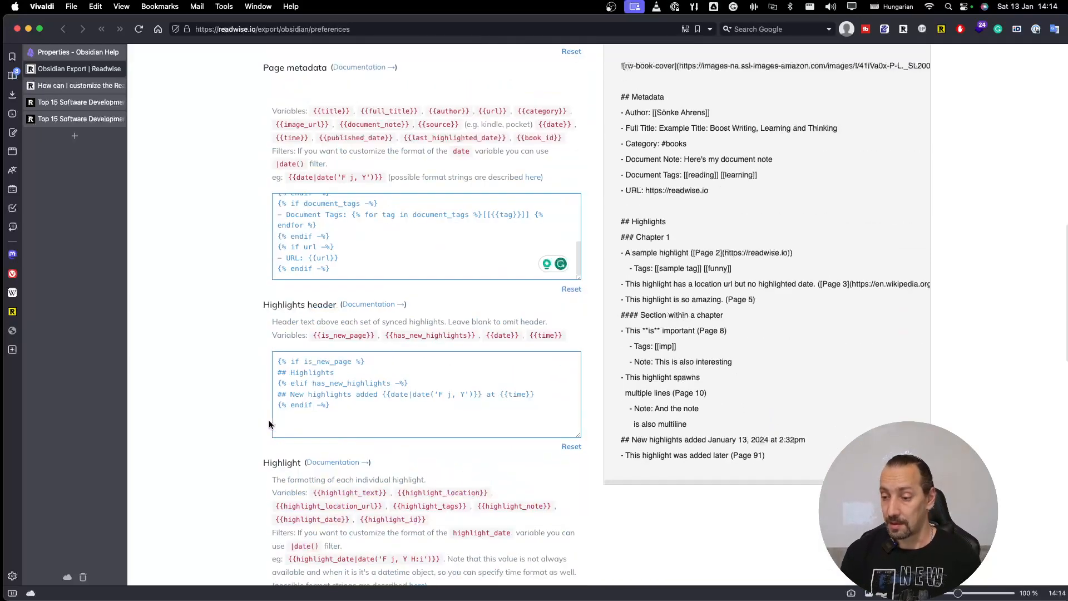
{"action": "scroll", "coordinate": [283, 426], "scroll_direction": "down", "scroll_amount": 13}
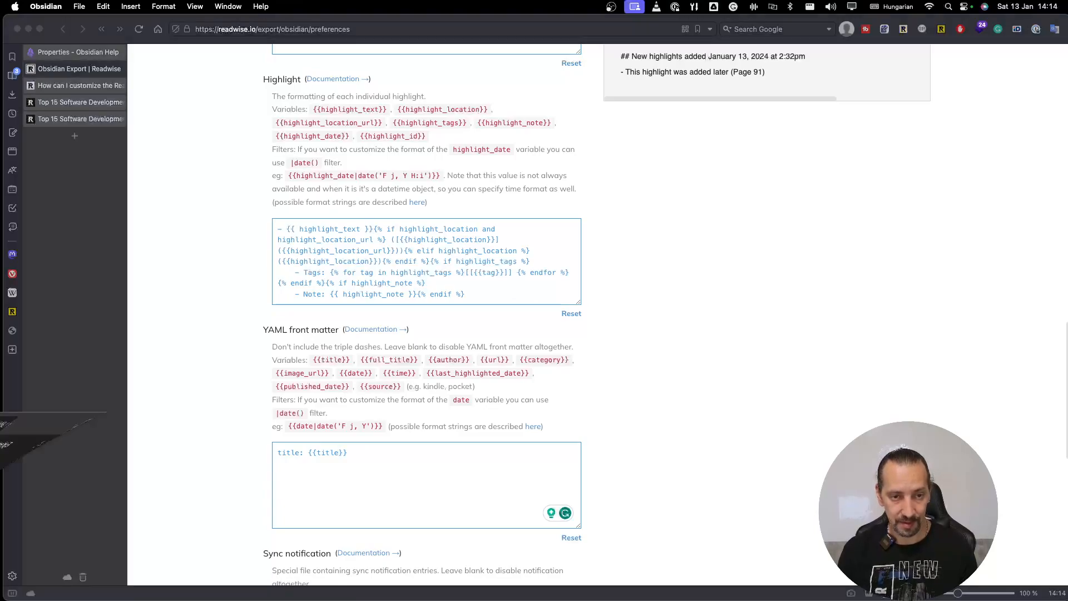
- Switch to Obsidian and copy the whole YAML frontmatter block, title through last_highlighted_date, from the export_changes note
{"action": "key", "text": "super+Tab"}
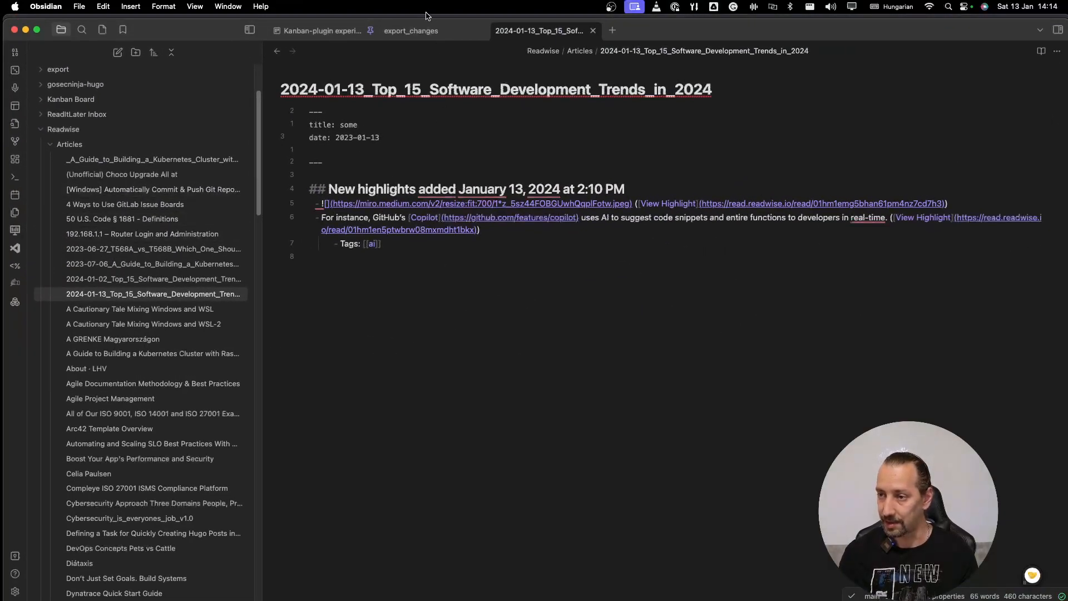
{"action": "left_click", "coordinate": [411, 31]}
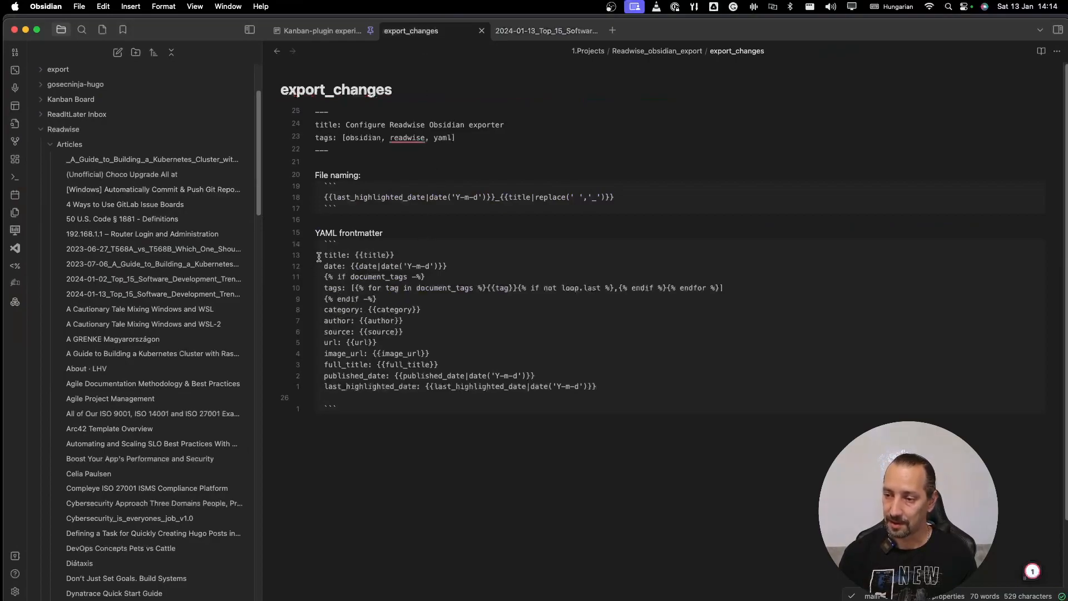
{"action": "left_click_drag", "start_coordinate": [324, 255], "coordinate": [604, 386]}
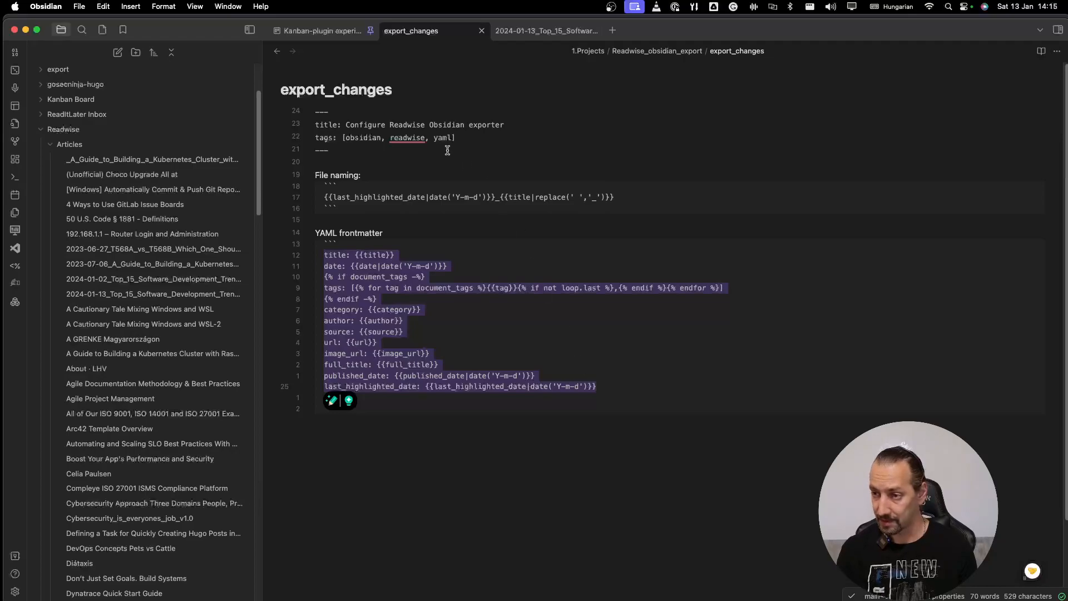
{"action": "left_click_drag", "start_coordinate": [707, 34], "coordinate": [0, 74]}
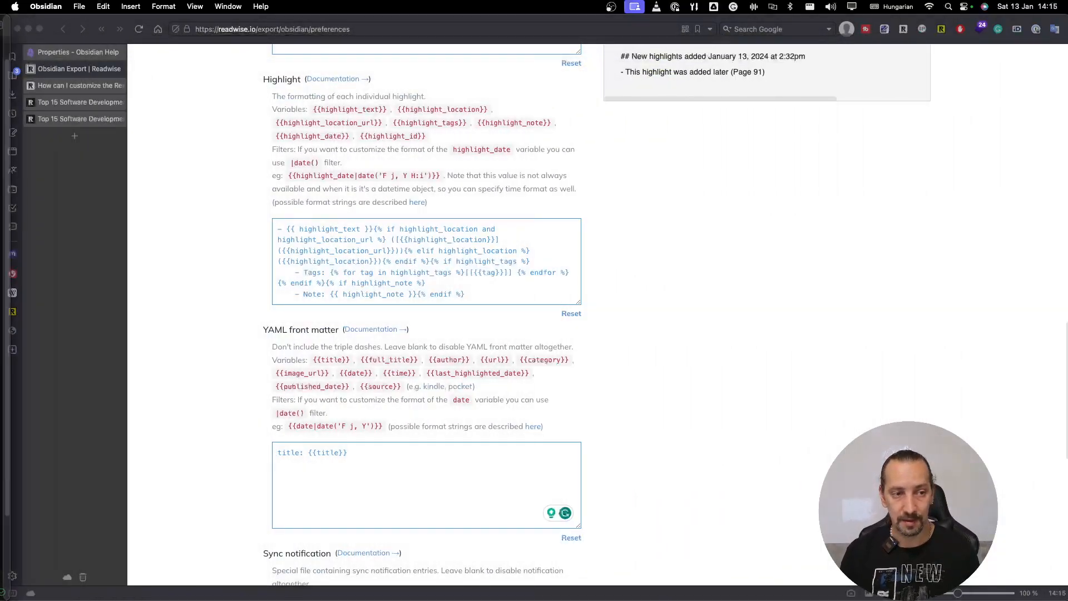
- Replace the title line in Readwise's YAML front matter template with the copied block of properties
{"action": "left_click", "coordinate": [421, 510]}
{"action": "left_click_drag", "start_coordinate": [349, 453], "coordinate": [236, 448]}
{"action": "key", "text": "super+v"}
{"action": "scroll", "coordinate": [422, 490], "scroll_direction": "up", "scroll_amount": 3}
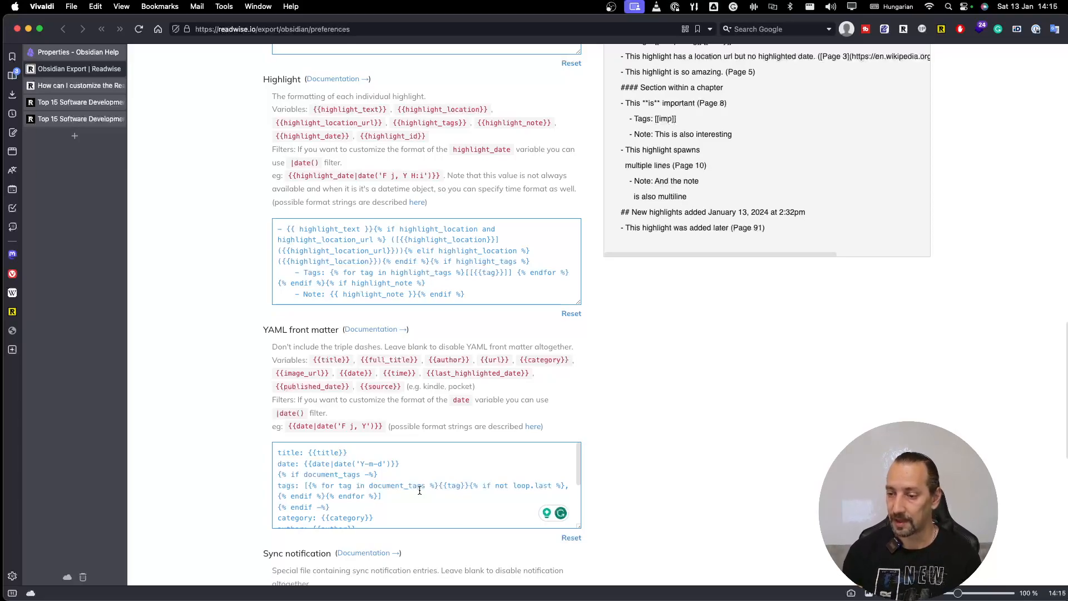
- Review the pasted YAML front matter template and check how its properties render in the export preview
{"action": "scroll", "coordinate": [414, 487], "scroll_direction": "down", "scroll_amount": 1}
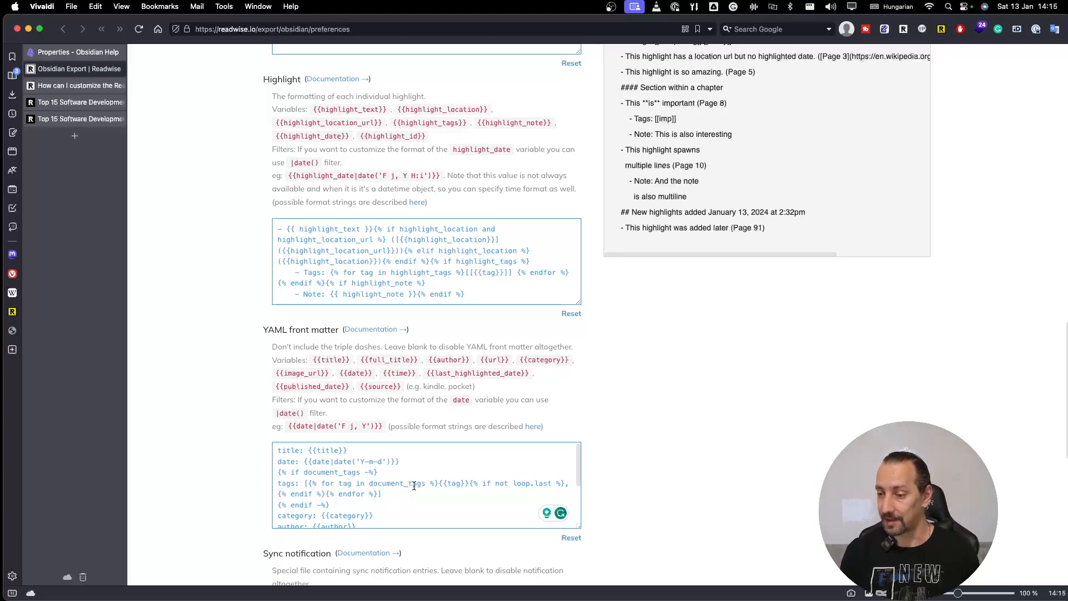
{"action": "scroll", "coordinate": [345, 490], "scroll_direction": "down", "scroll_amount": 1}
{"action": "scroll", "coordinate": [345, 489], "scroll_direction": "up", "scroll_amount": 2}
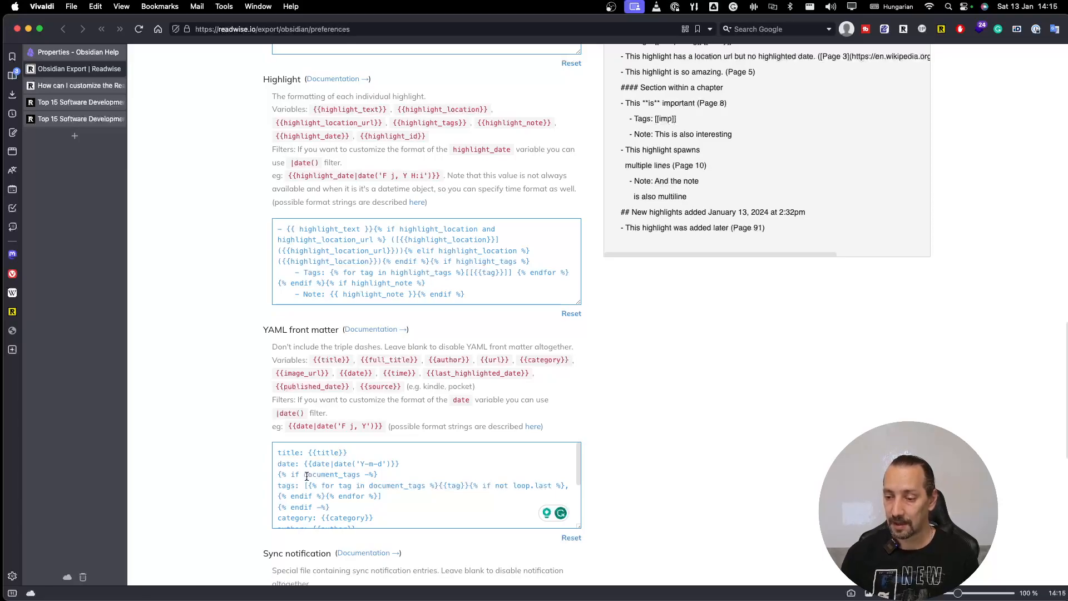
{"action": "scroll", "coordinate": [649, 209], "scroll_direction": "up", "scroll_amount": 3}
{"action": "scroll", "coordinate": [649, 209], "scroll_direction": "up", "scroll_amount": 10}
{"action": "scroll", "coordinate": [646, 206], "scroll_direction": "up", "scroll_amount": 1}
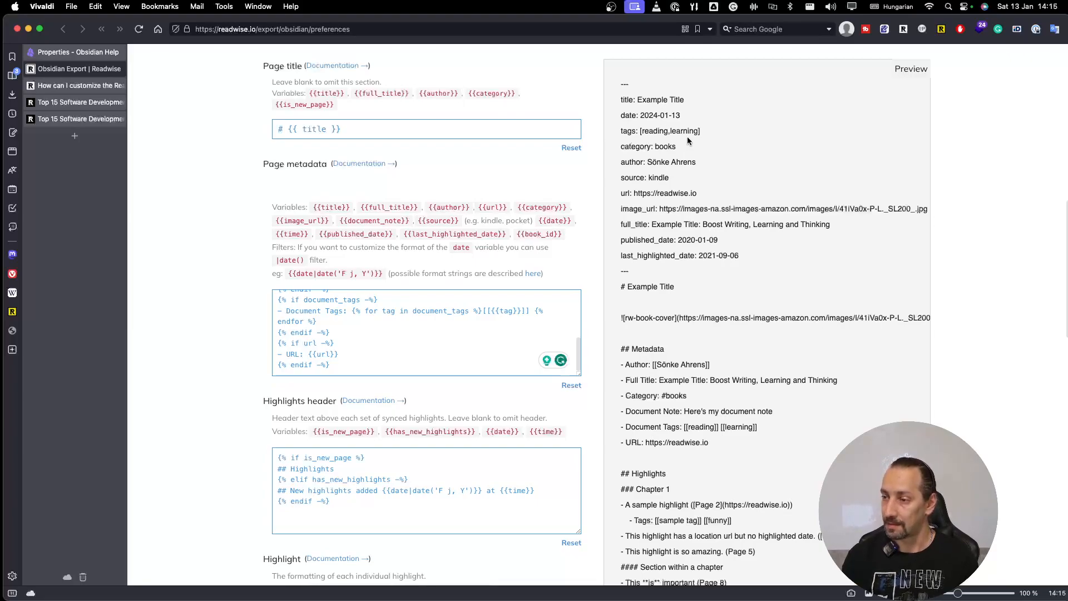
{"action": "scroll", "coordinate": [477, 359], "scroll_direction": "down", "scroll_amount": 10}
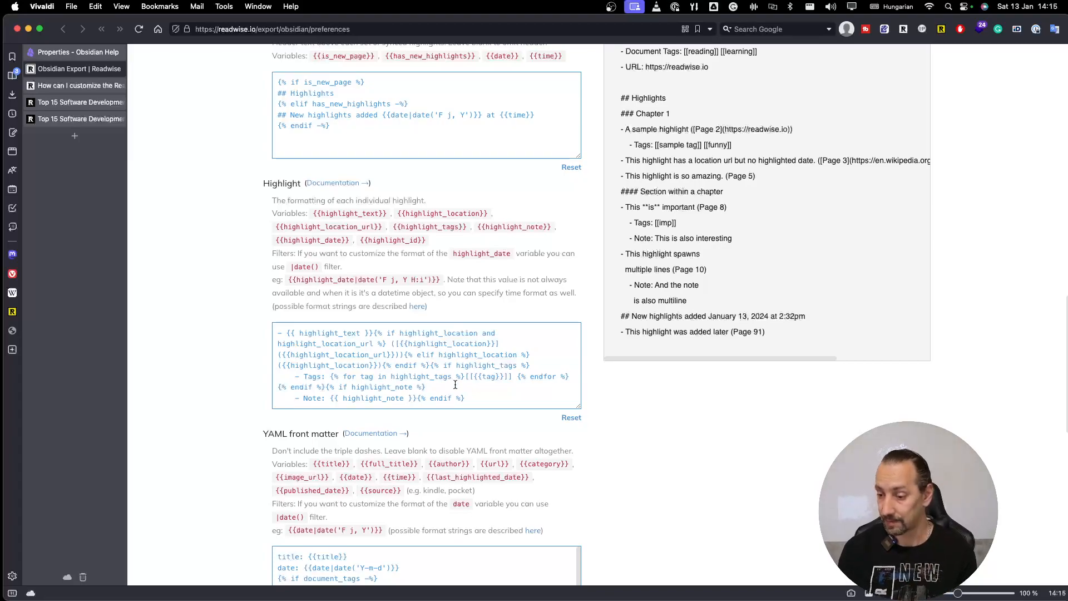
{"action": "scroll", "coordinate": [477, 363], "scroll_direction": "down", "scroll_amount": 2}
{"action": "scroll", "coordinate": [410, 437], "scroll_direction": "down", "scroll_amount": 1}
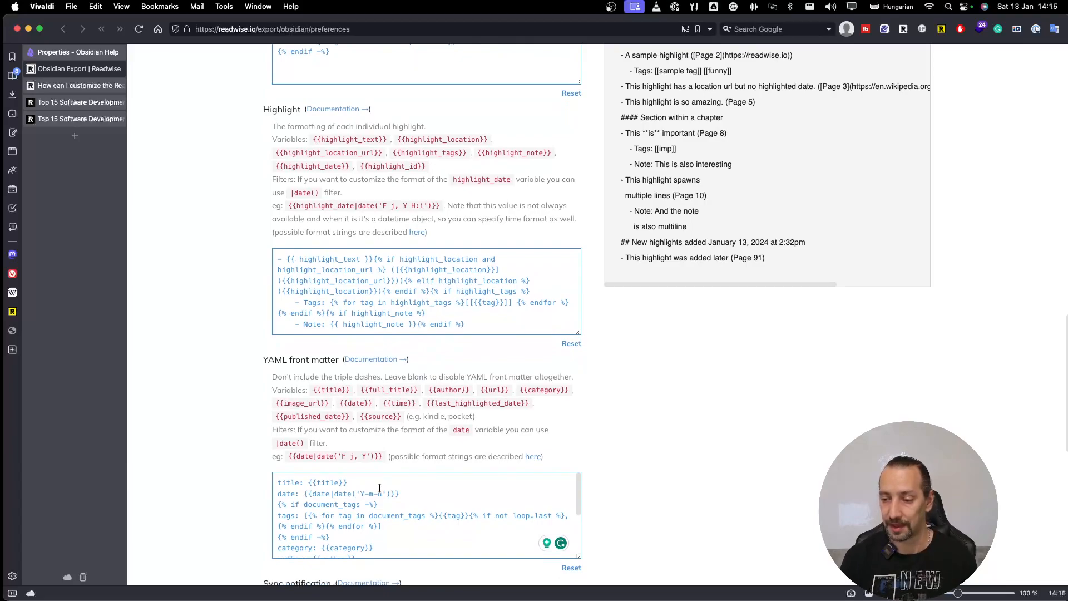
- Enlarge the YAML front matter text box until every line shows, and zoom the page to 130%
{"action": "scroll", "coordinate": [379, 489], "scroll_direction": "down", "scroll_amount": 1}
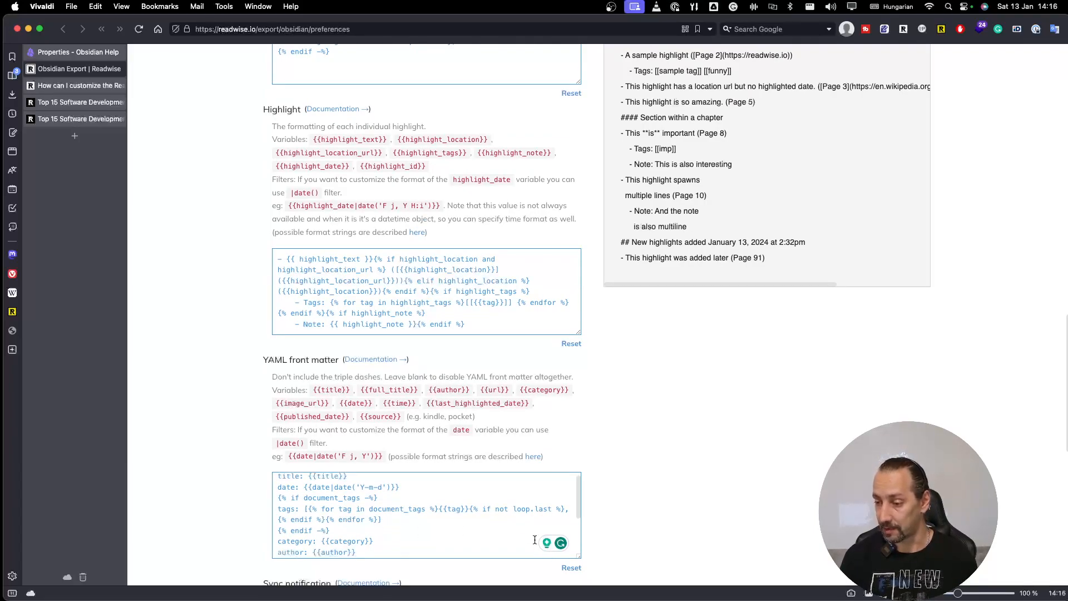
{"action": "scroll", "coordinate": [225, 496], "scroll_direction": "down", "scroll_amount": 3}
{"action": "left_click_drag", "start_coordinate": [575, 479], "coordinate": [581, 596]}
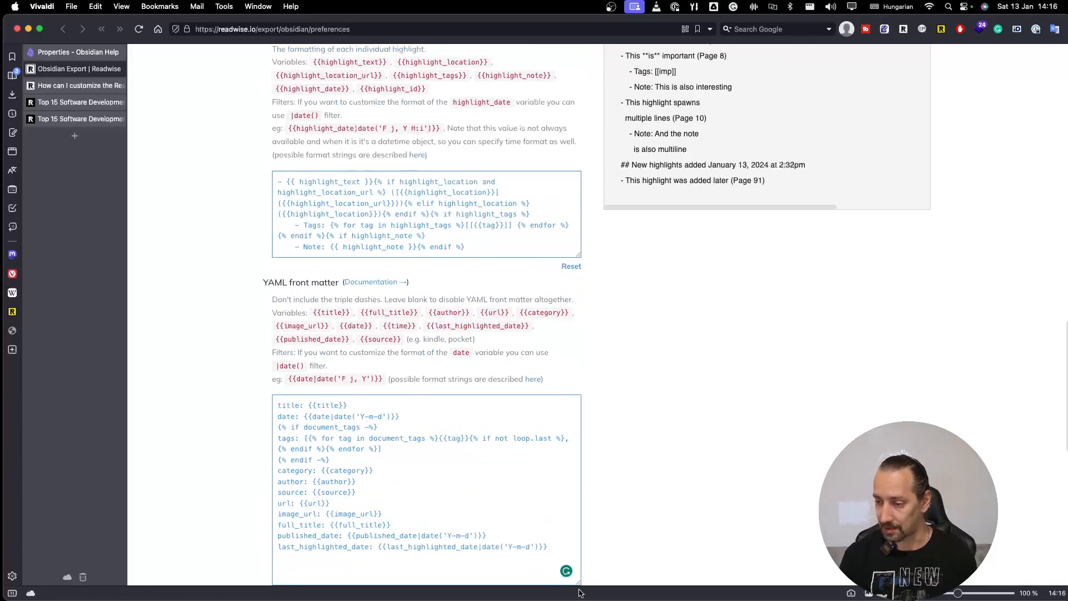
{"action": "scroll", "coordinate": [240, 422], "scroll_direction": "down", "scroll_amount": 5}
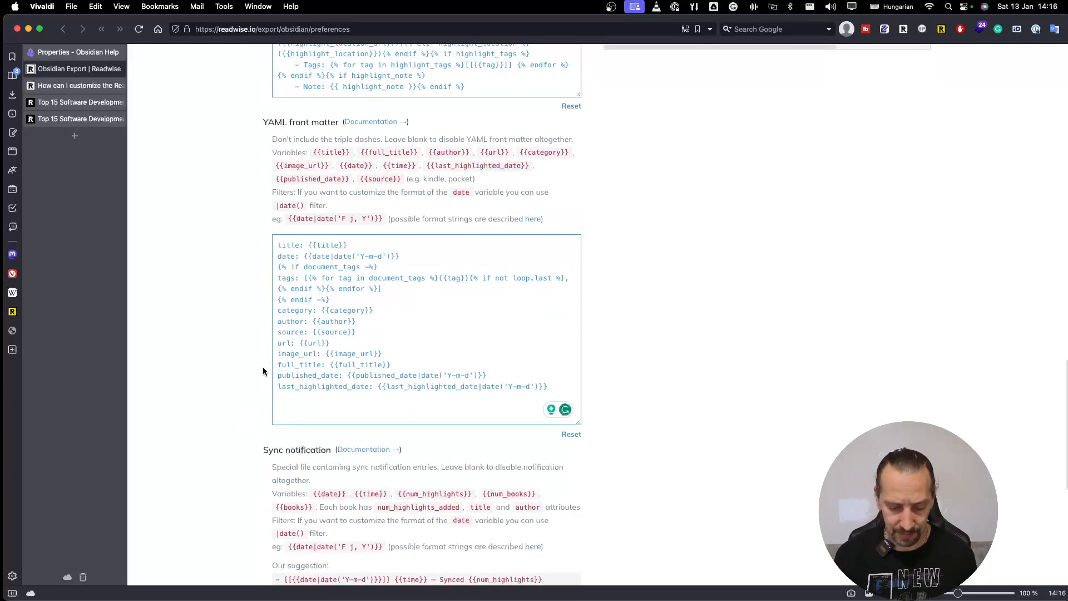
{"action": "key", "text": "super+equal"}
{"action": "key", "text": "super+equal"}
{"action": "key", "text": "super+equal"}
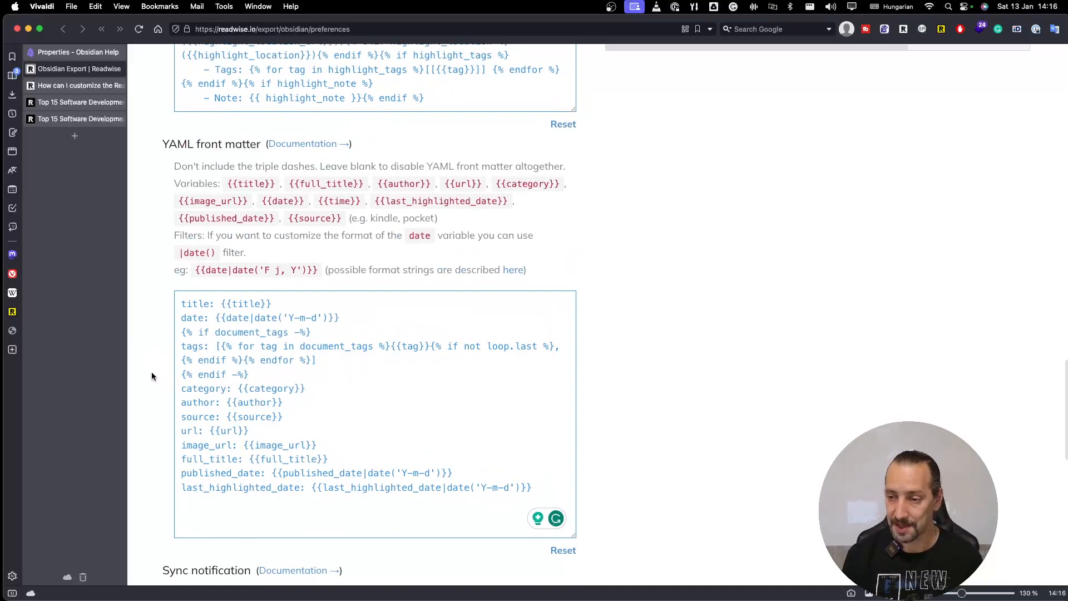
- Insert "readwise, " as the first entry of the tags list in the YAML front matter template
{"action": "scroll", "coordinate": [152, 377], "scroll_direction": "down", "scroll_amount": 1}
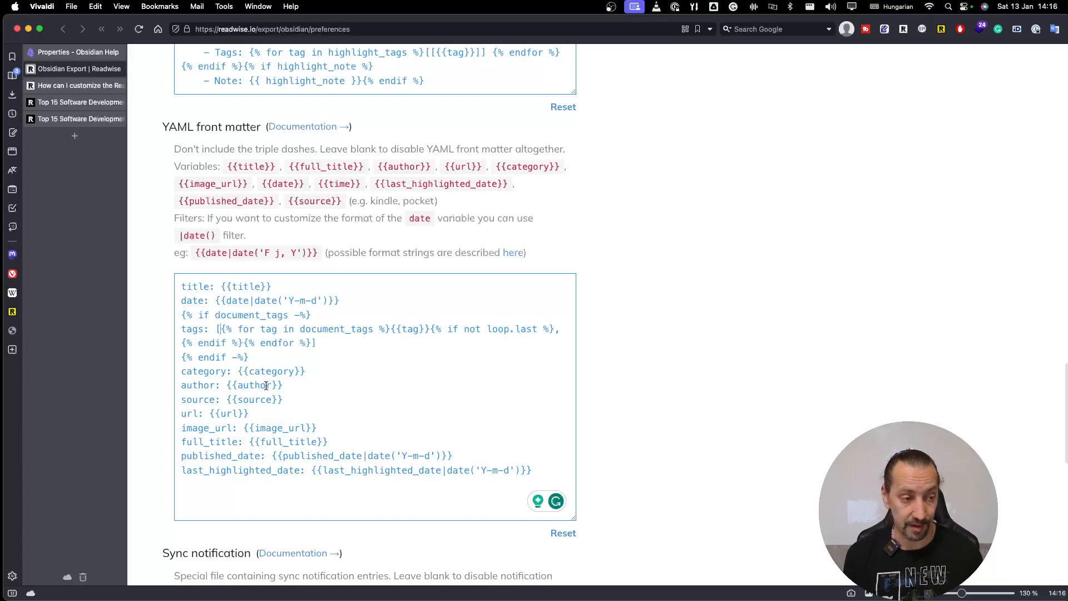
{"action": "type", "text": "read"}
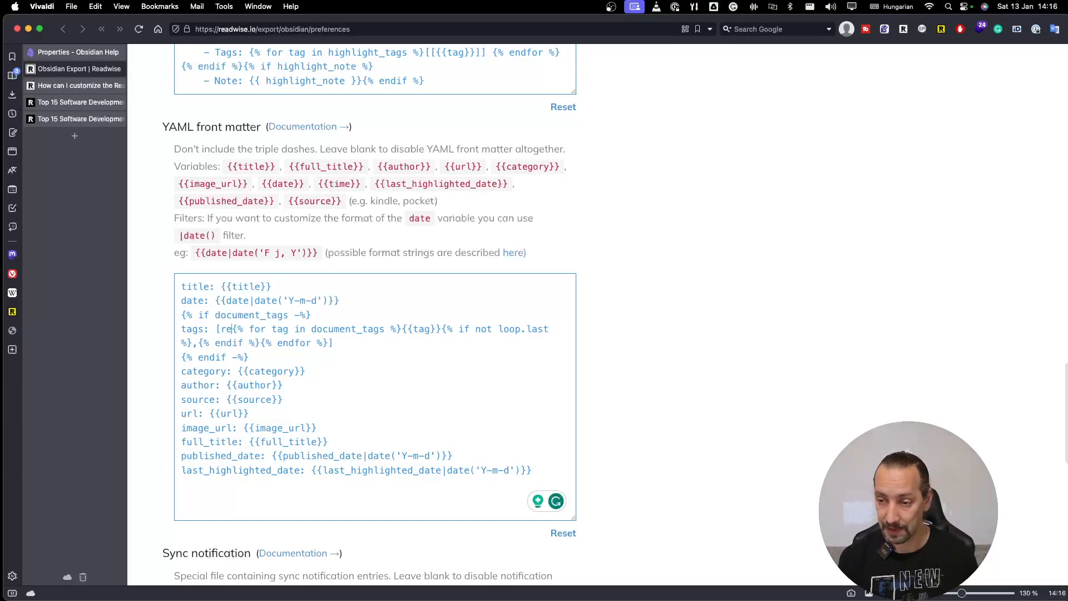
{"action": "type", "text": "wise"}
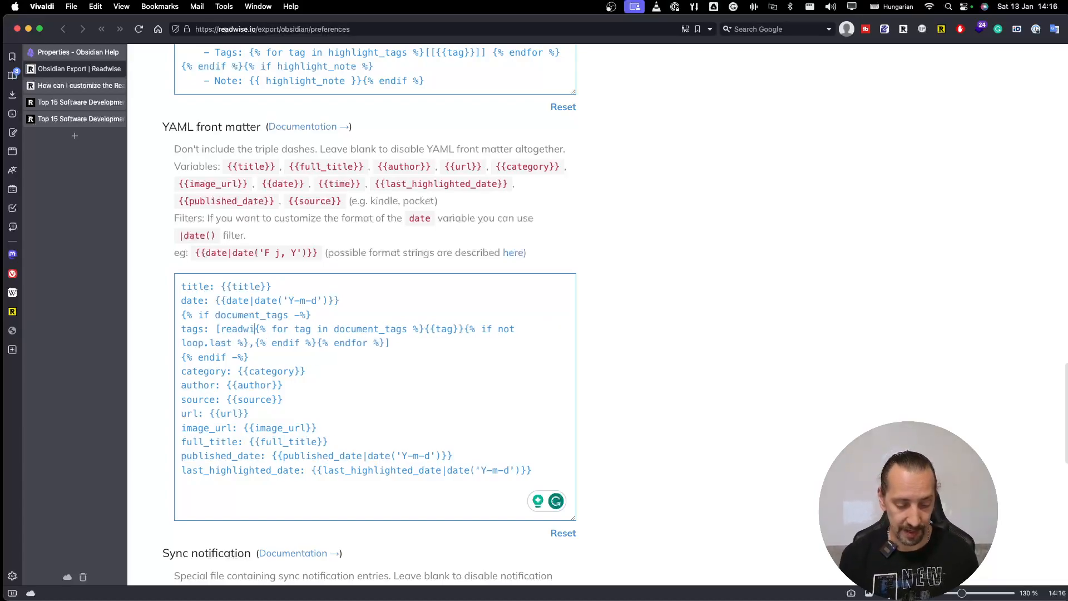
{"action": "type", "text": ","}
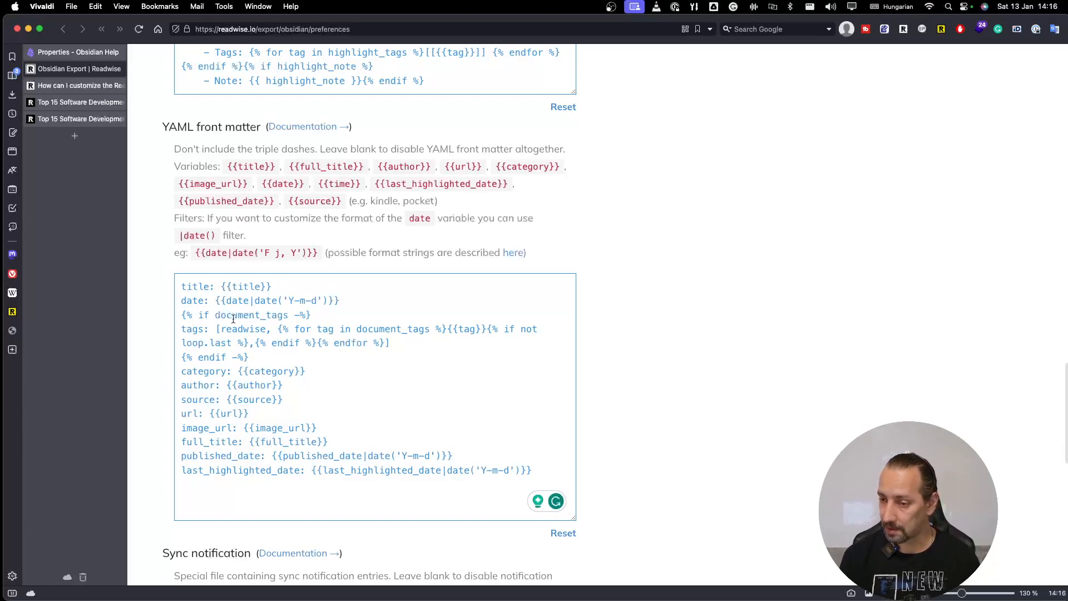
- Move {% if document_tags -%} into the tags list right after "readwise, " and remove the empty line left above
{"action": "left_click_drag", "start_coordinate": [181, 315], "coordinate": [312, 313]}
{"action": "key", "text": "super+c"}
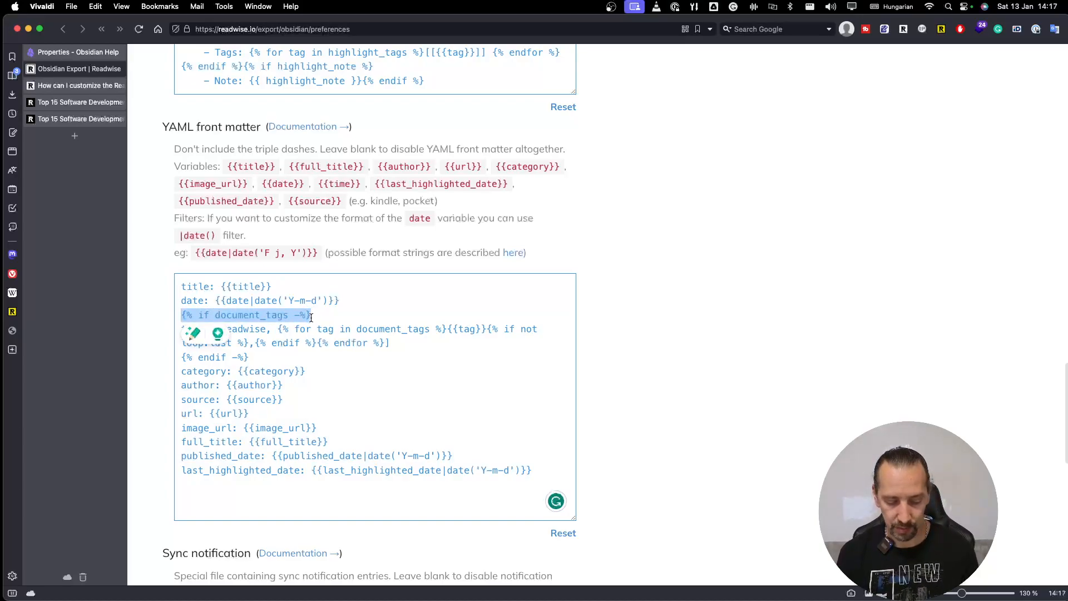
{"action": "key", "text": "BackSpace"}
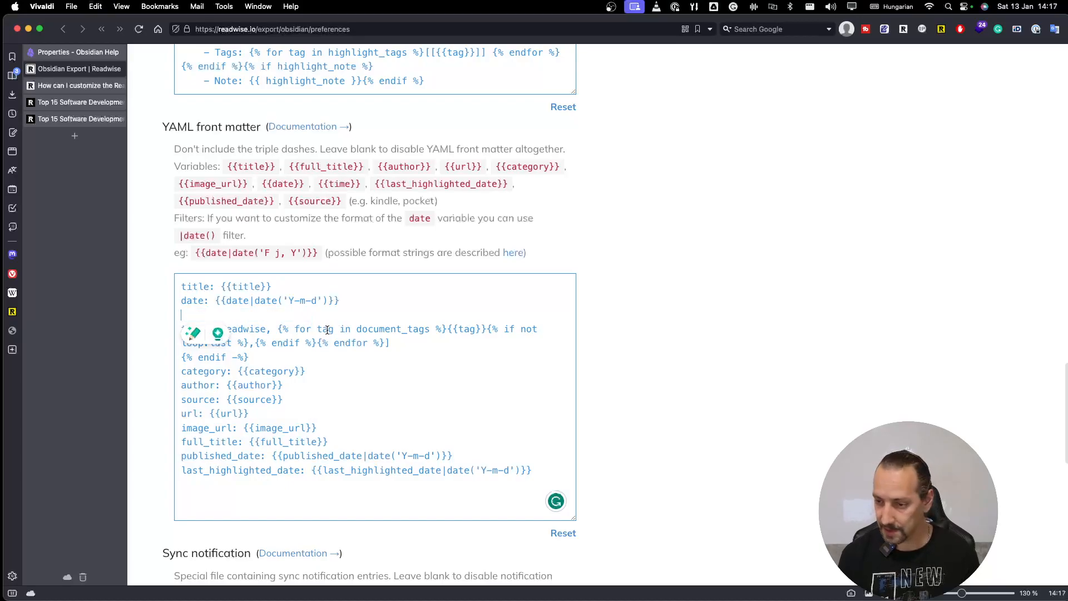
{"action": "left_click", "coordinate": [279, 332]}
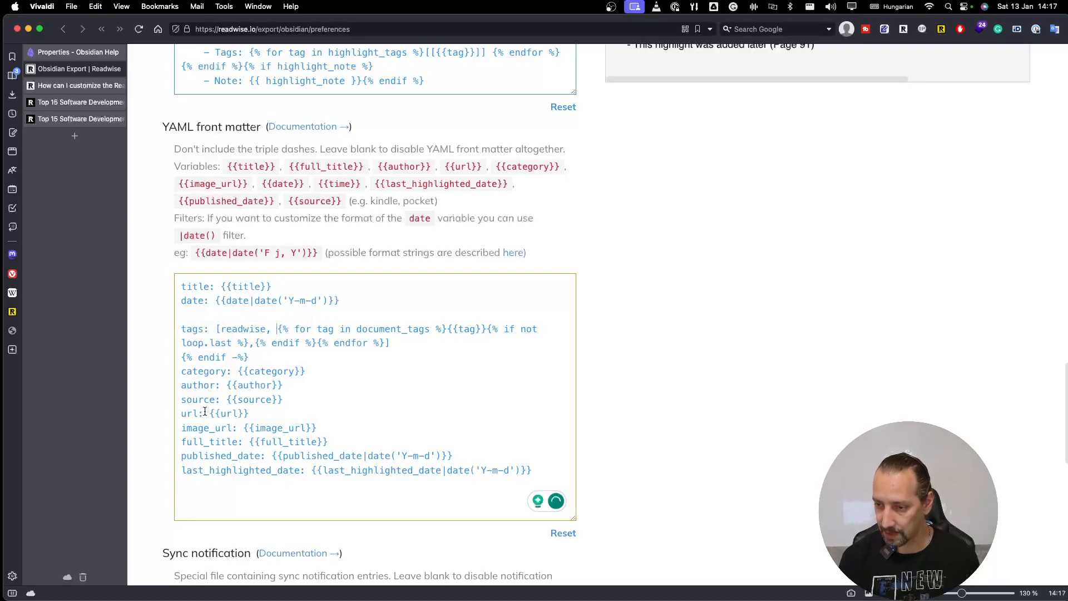
{"action": "key", "text": "super+v"}
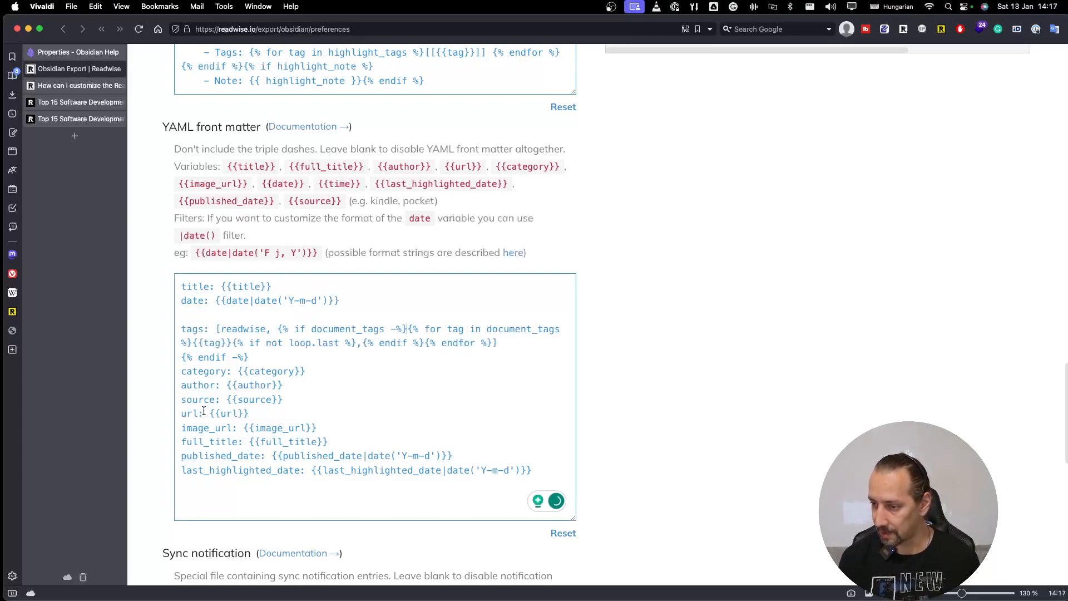
{"action": "left_click", "coordinate": [183, 318]}
{"action": "key", "text": "BackSpace"}
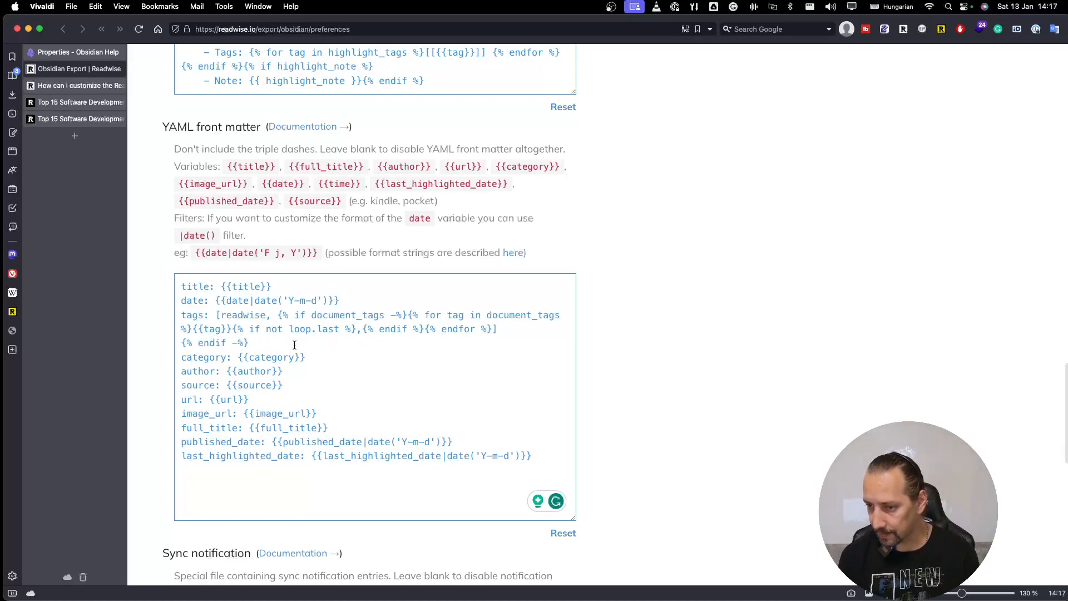
- Move the closing square bracket of the tags list to just after {% endif -%}
{"action": "left_click_drag", "start_coordinate": [491, 330], "coordinate": [506, 332]}
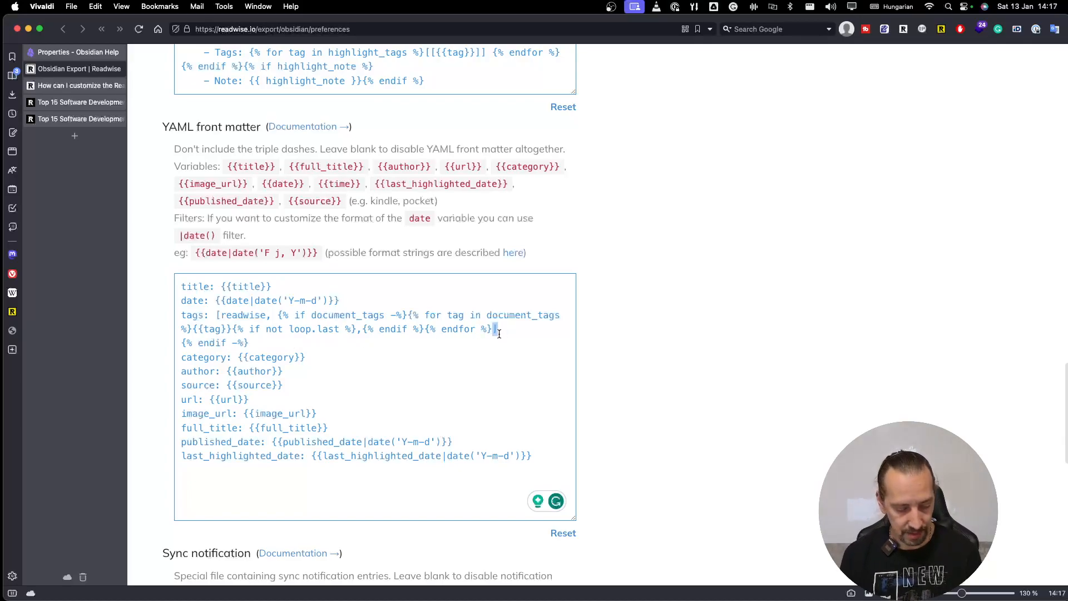
{"action": "key", "text": "super+x"}
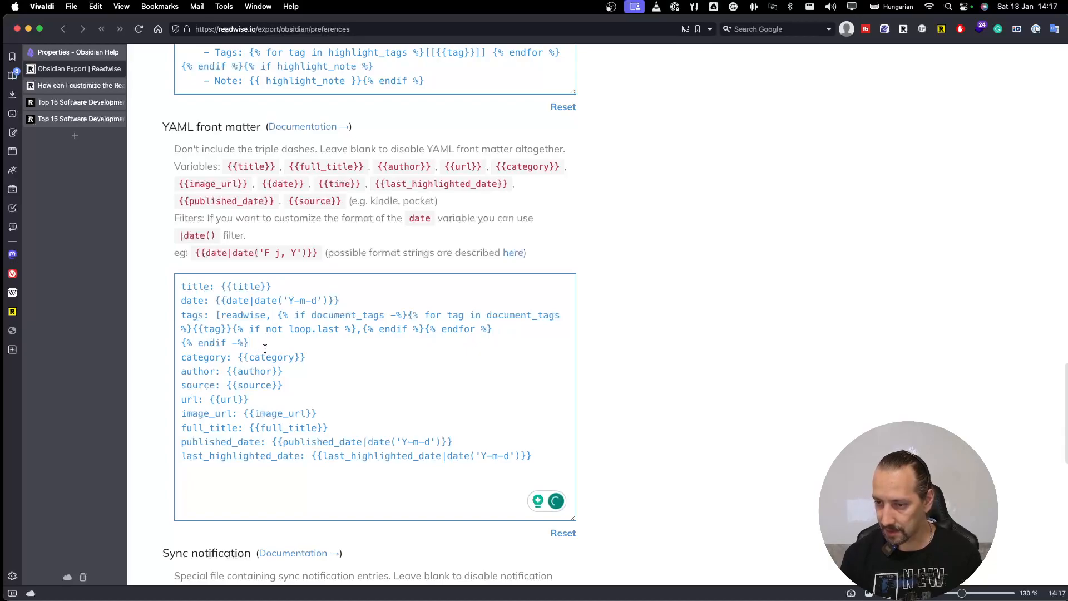
{"action": "left_click", "coordinate": [268, 349]}
{"action": "key", "text": "super+v"}
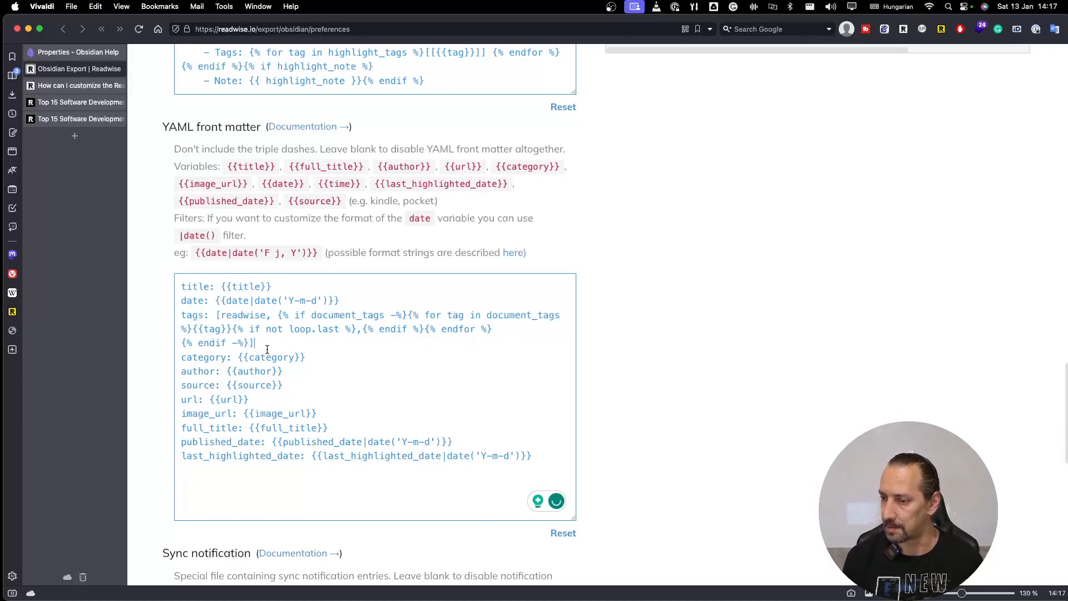
- Check the tags in the export preview and join the {% endif -%}] line directly onto {% endfor %}
{"action": "scroll", "coordinate": [463, 352], "scroll_direction": "up", "scroll_amount": 6}
{"action": "scroll", "coordinate": [639, 262], "scroll_direction": "up", "scroll_amount": 13}
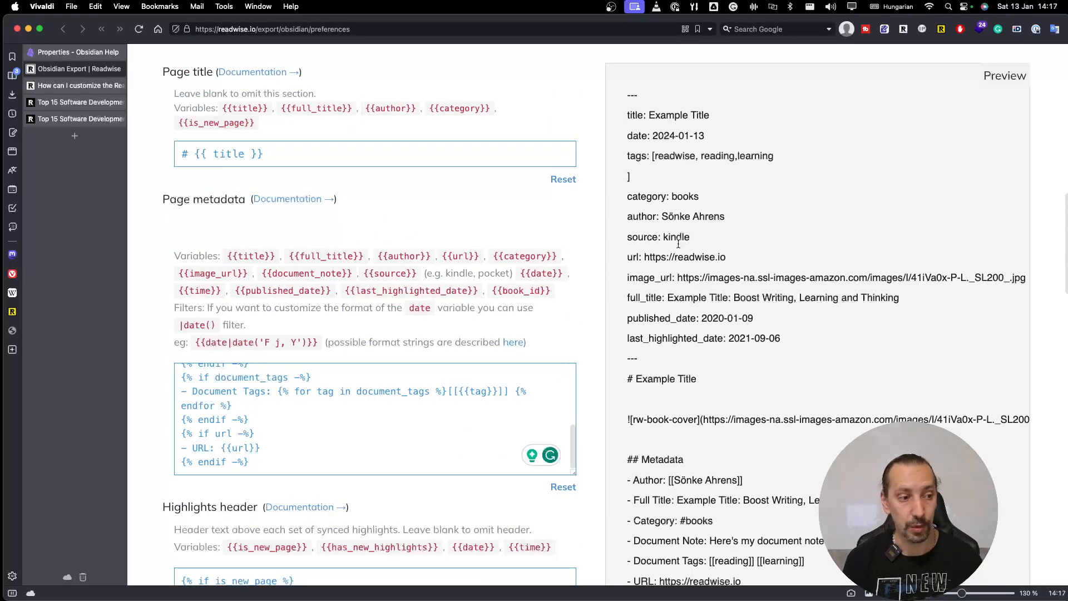
{"action": "scroll", "coordinate": [362, 368], "scroll_direction": "down", "scroll_amount": 8}
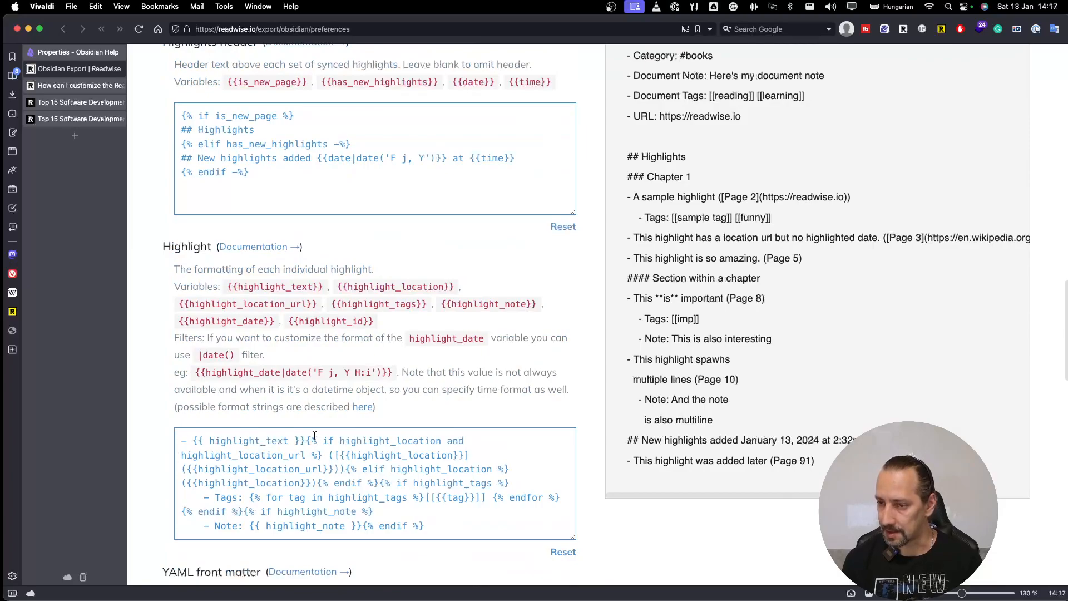
{"action": "scroll", "coordinate": [280, 261], "scroll_direction": "down", "scroll_amount": 8}
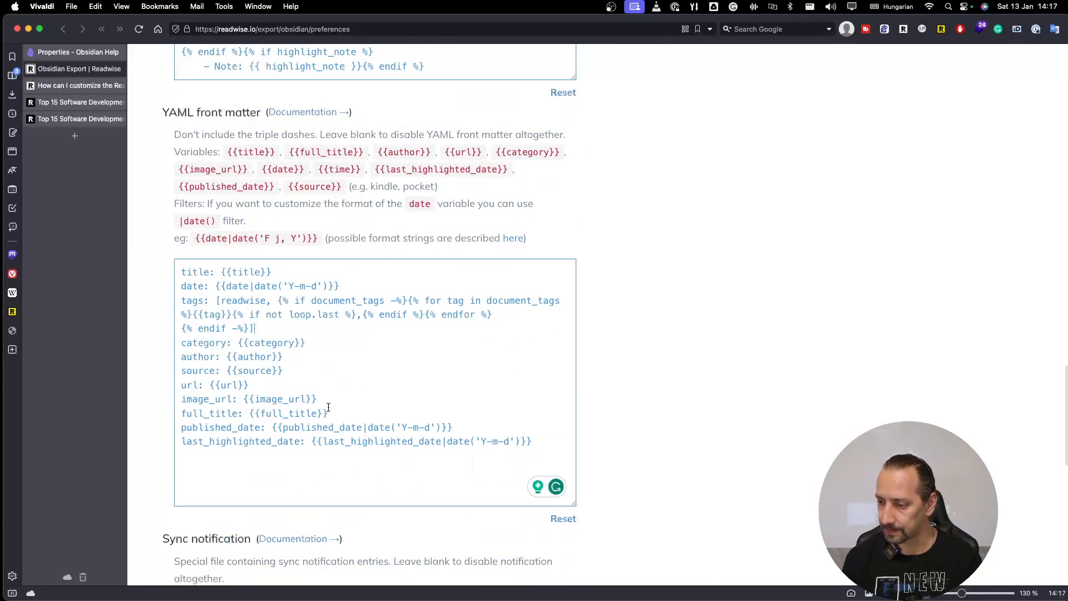
{"action": "scroll", "coordinate": [325, 415], "scroll_direction": "down", "scroll_amount": 11}
{"action": "scroll", "coordinate": [325, 416], "scroll_direction": "up", "scroll_amount": 9}
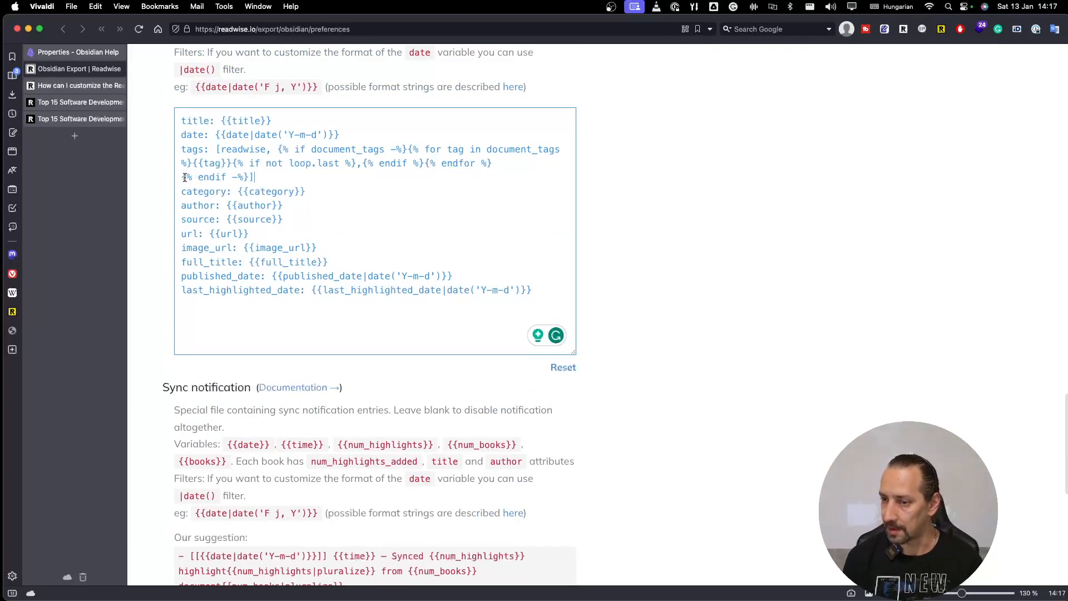
{"action": "key", "text": "BackSpace"}
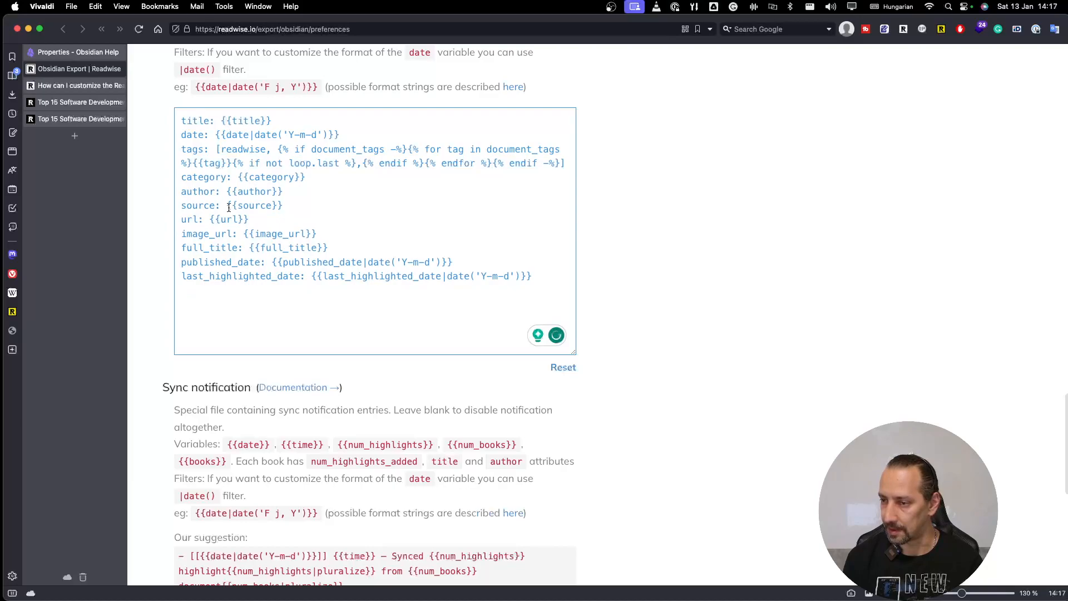
- Shorten the last tag of the tags line in the YAML front matter to {% endif%} and check the tags in the preview
{"action": "left_click", "coordinate": [547, 164]}
{"action": "key", "text": "BackSpace"}
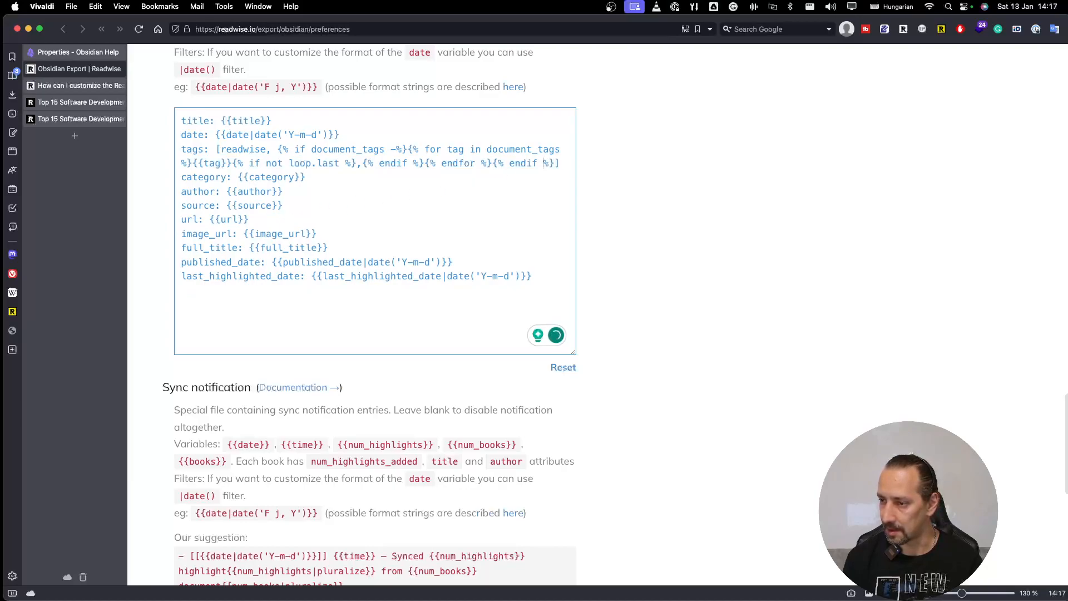
{"action": "key", "text": "BackSpace"}
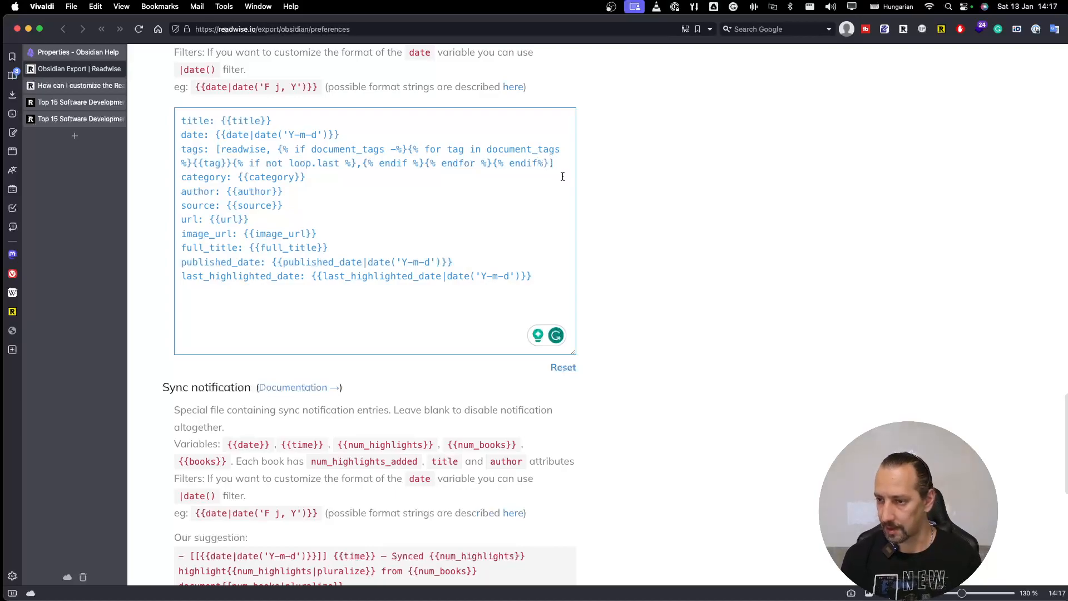
{"action": "scroll", "coordinate": [573, 178], "scroll_direction": "up", "scroll_amount": 20}
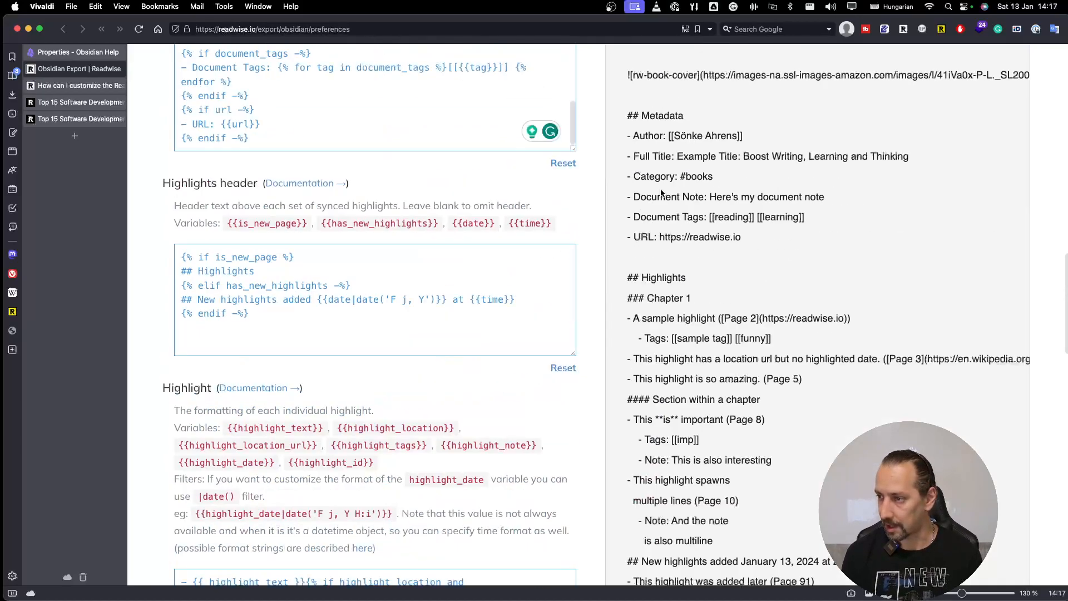
{"action": "scroll", "coordinate": [682, 203], "scroll_direction": "up", "scroll_amount": 2}
{"action": "scroll", "coordinate": [683, 209], "scroll_direction": "down", "scroll_amount": 3}
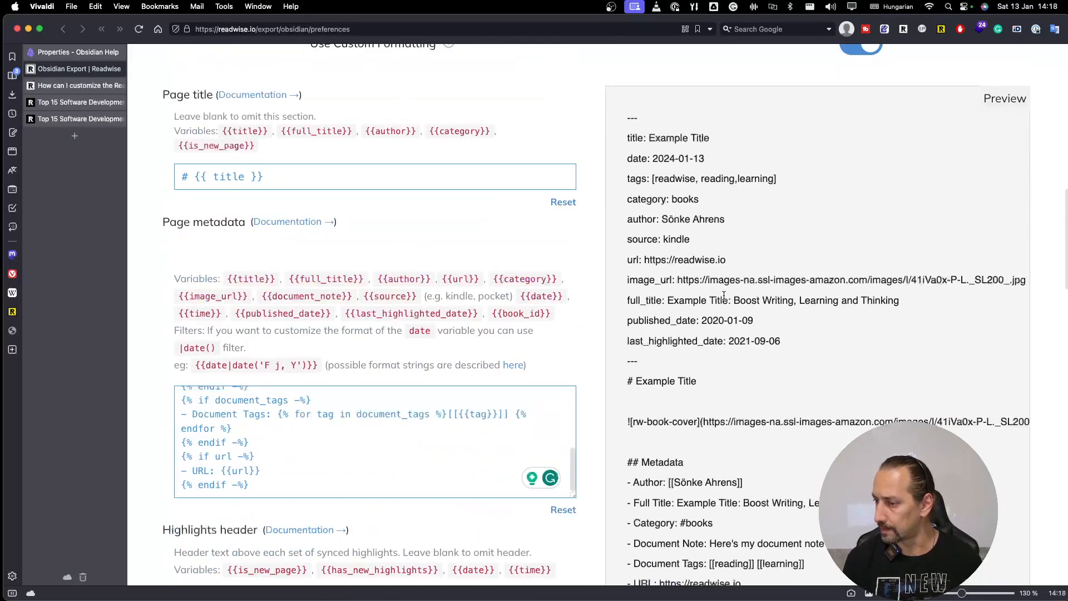
{"action": "double_click", "coordinate": [681, 181]}
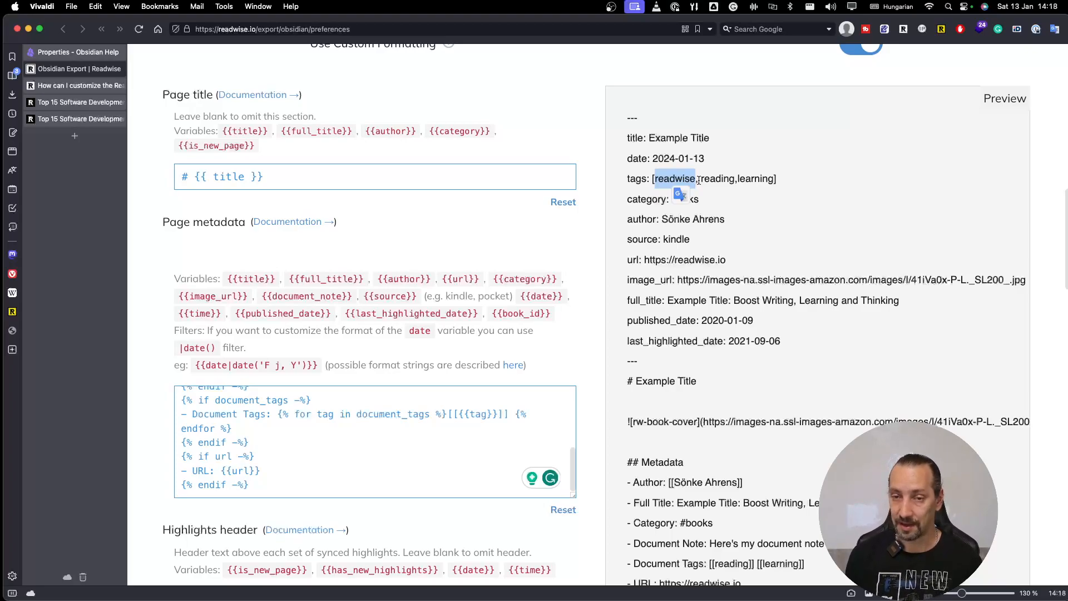
{"action": "left_click", "coordinate": [726, 179]}
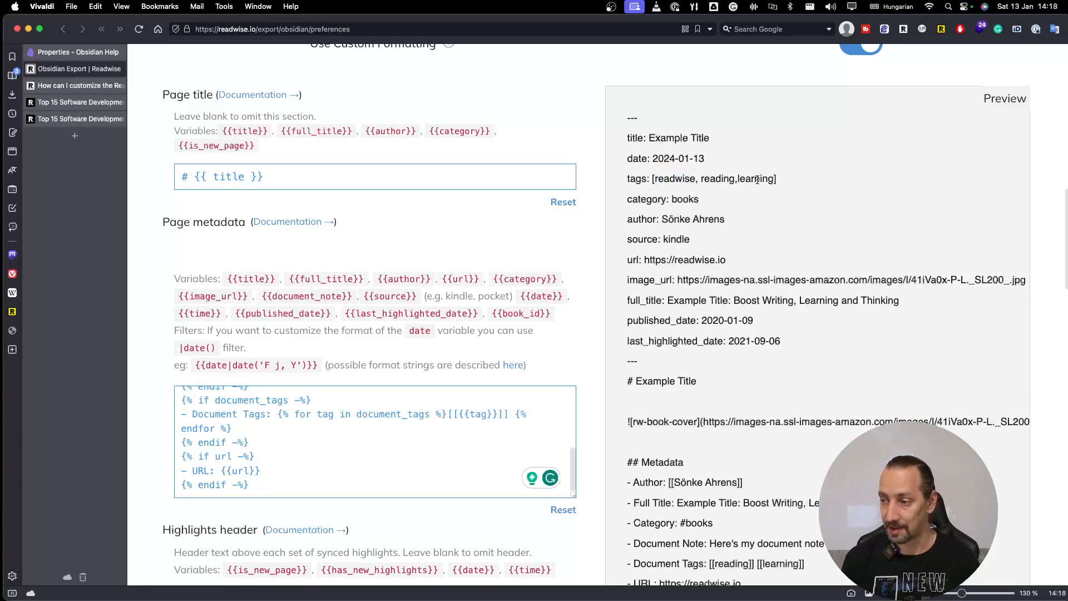
- Add a space after the comma that follows {% if not loop.last %} in the tags line of the YAML front matter
{"action": "scroll", "coordinate": [501, 278], "scroll_direction": "down", "scroll_amount": 3}
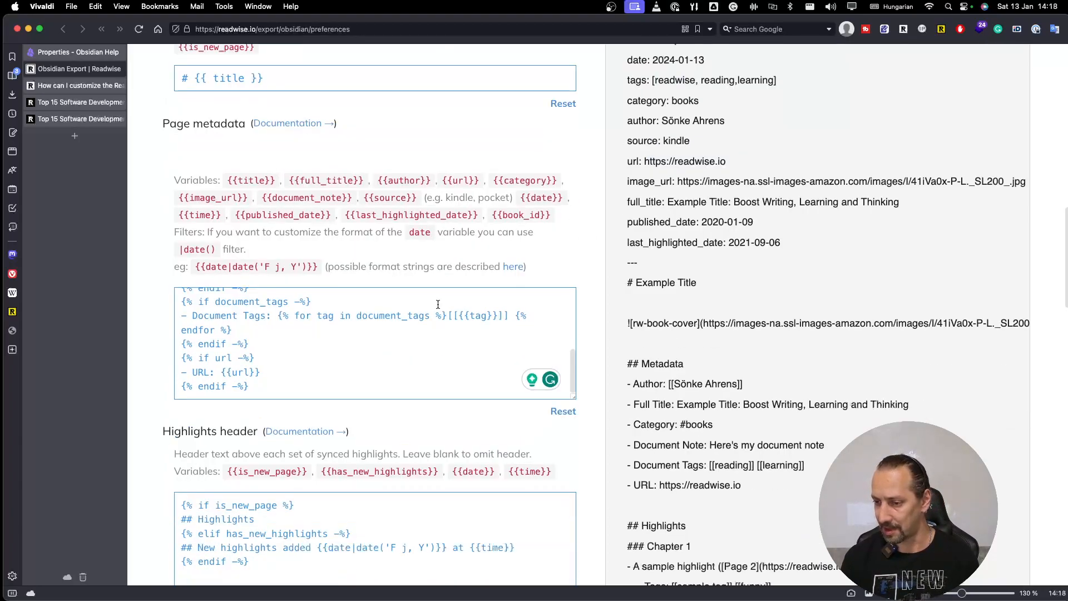
{"action": "scroll", "coordinate": [390, 382], "scroll_direction": "down", "scroll_amount": 5}
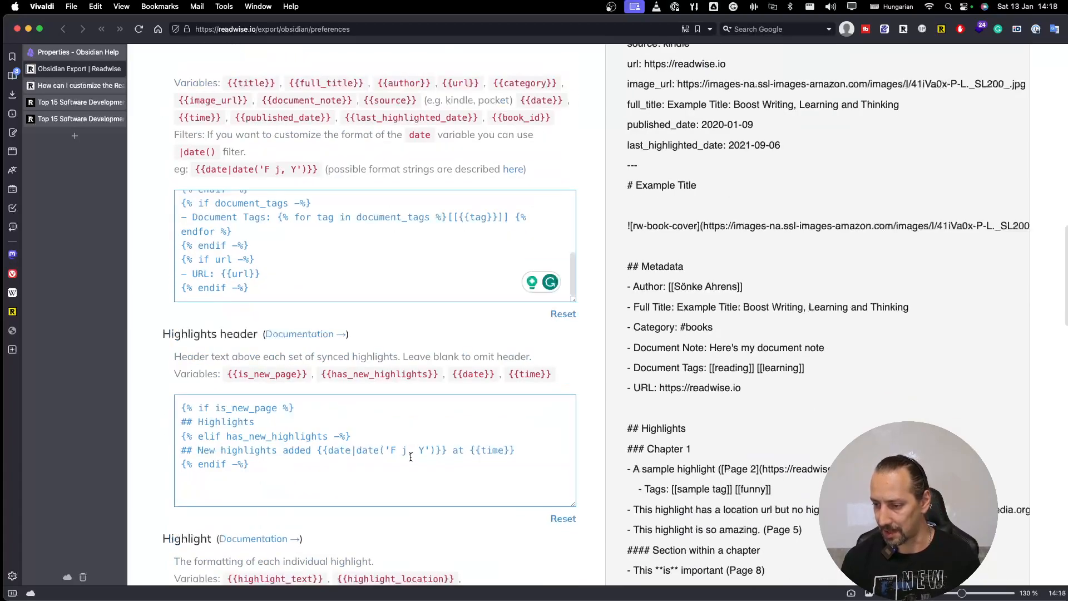
{"action": "scroll", "coordinate": [410, 456], "scroll_direction": "down", "scroll_amount": 7}
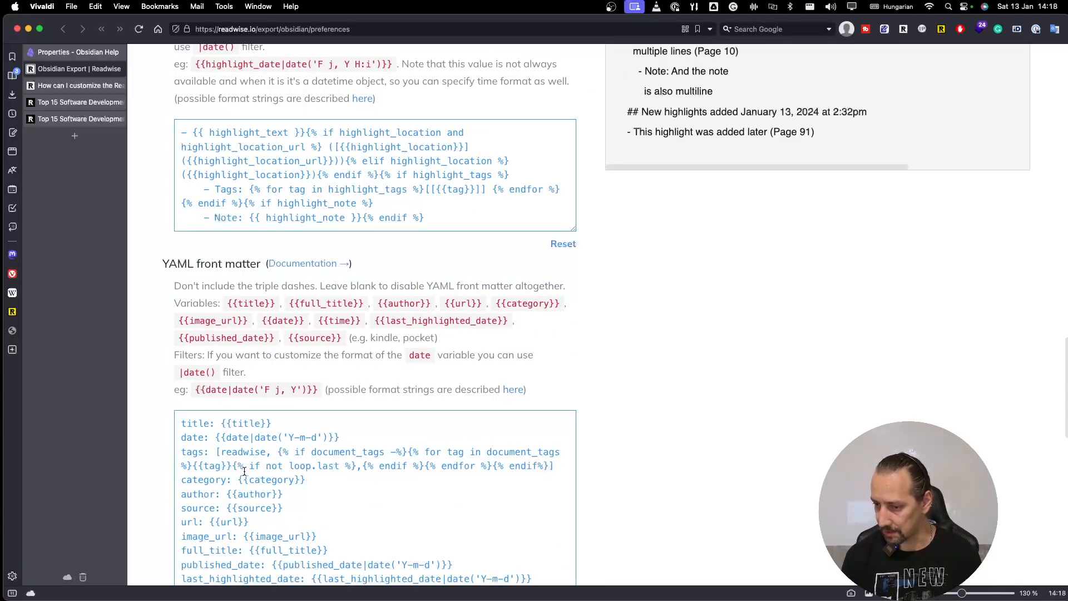
{"action": "left_click", "coordinate": [366, 467]}
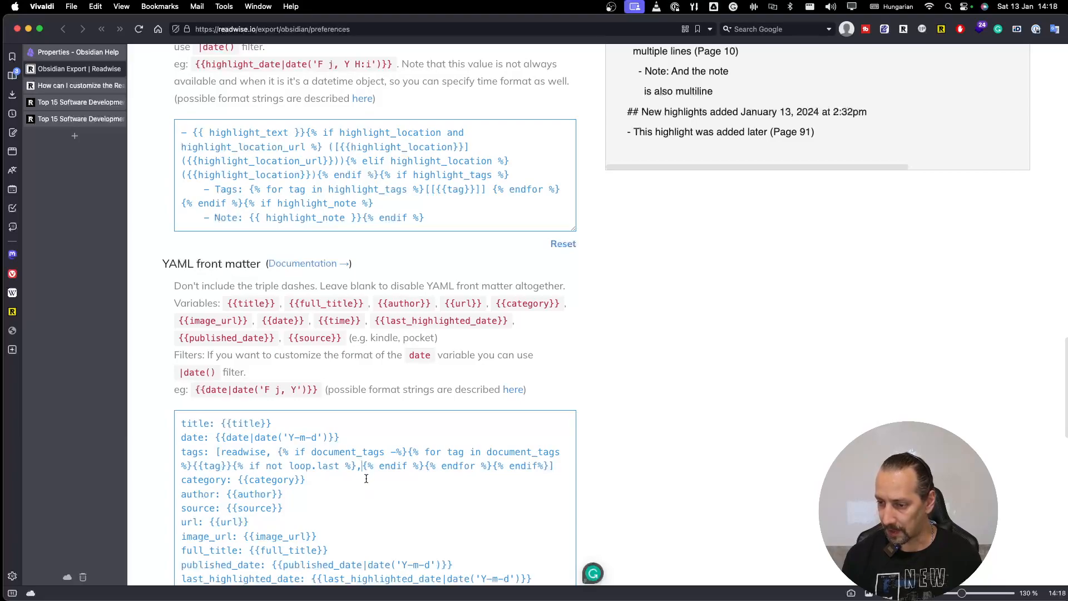
{"action": "left_click_drag", "start_coordinate": [233, 466], "coordinate": [356, 466]}
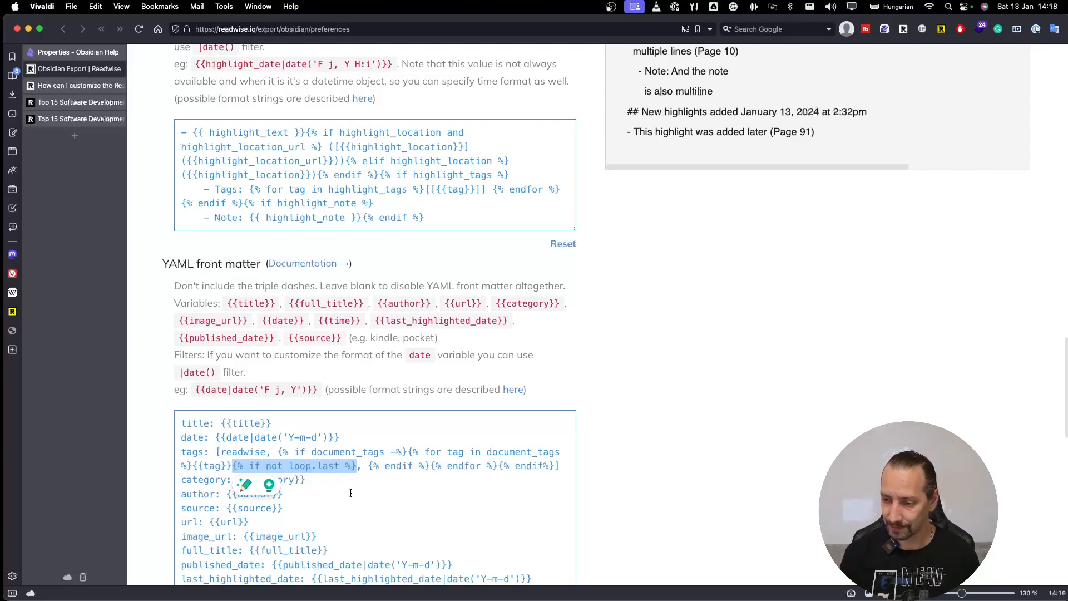
{"action": "left_click", "coordinate": [359, 468]}
{"action": "left_click_drag", "start_coordinate": [360, 468], "coordinate": [367, 466]}
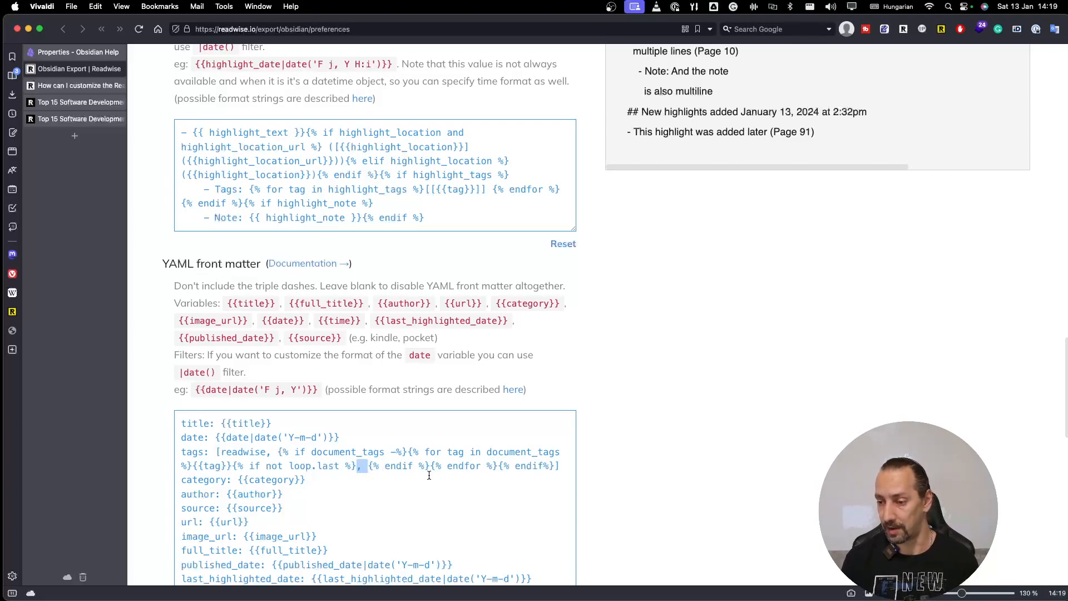
{"action": "scroll", "coordinate": [429, 475], "scroll_direction": "down", "scroll_amount": 3}
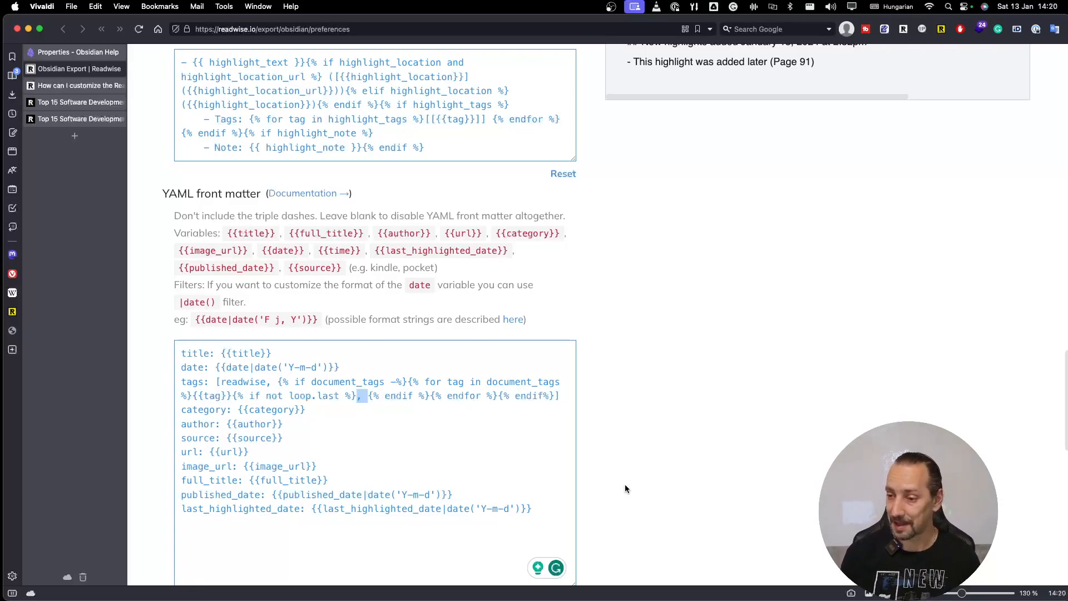
{"action": "left_click", "coordinate": [589, 430]}
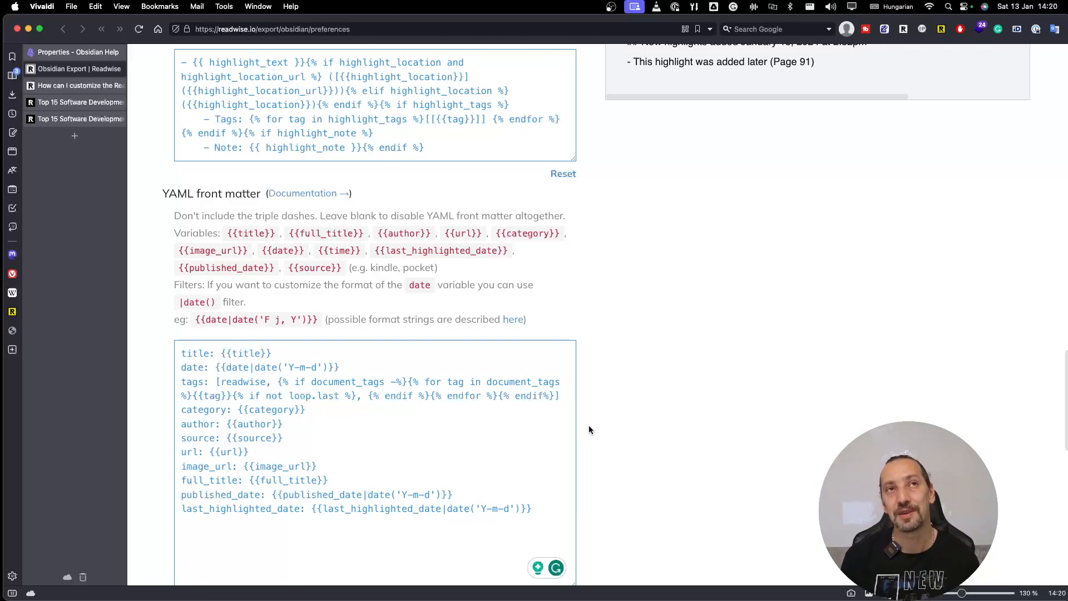
{"action": "scroll", "coordinate": [589, 426], "scroll_direction": "down", "scroll_amount": 5}
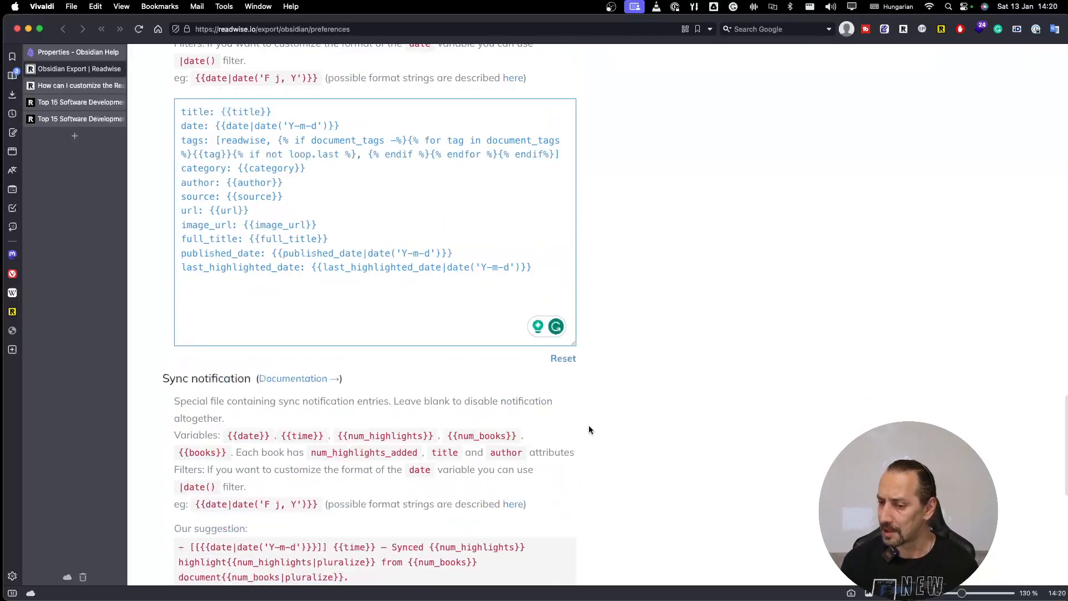
{"action": "scroll", "coordinate": [590, 430], "scroll_direction": "down", "scroll_amount": 2}
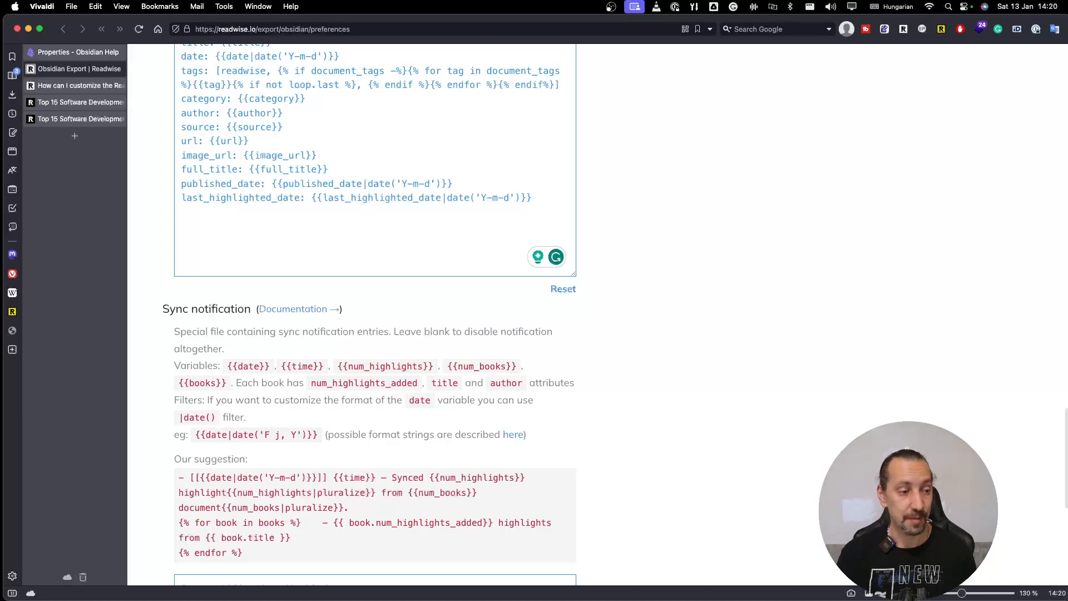
- Switch to Obsidian and run a sync from the Readwise Official plugin settings
{"action": "left_click_drag", "start_coordinate": [0, 56], "coordinate": [221, 34]}
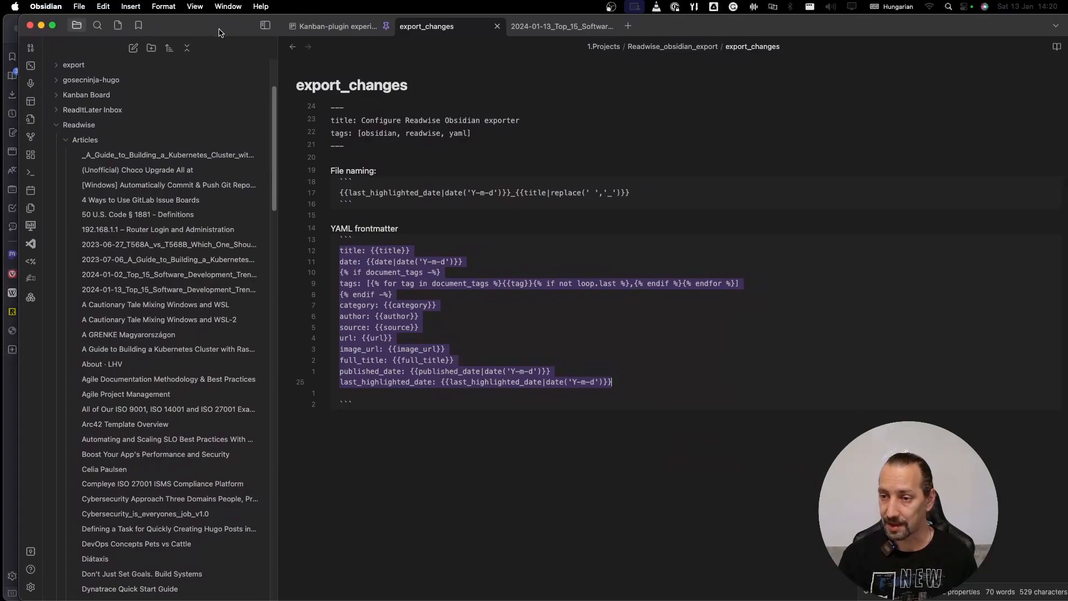
{"action": "left_click", "coordinate": [31, 589]}
{"action": "left_click", "coordinate": [793, 166]}
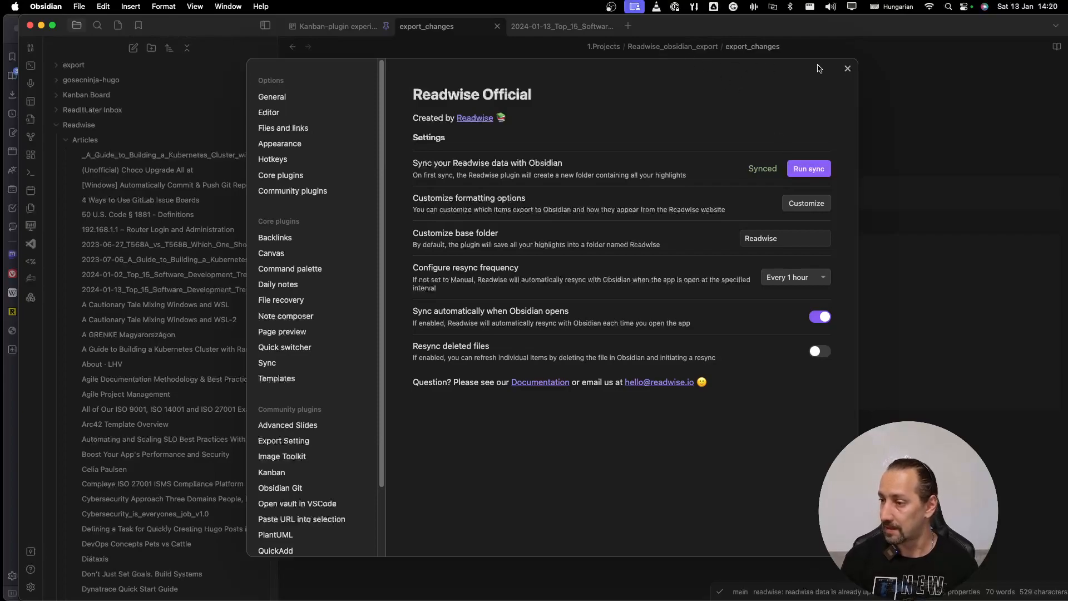
{"action": "left_click", "coordinate": [847, 69]}
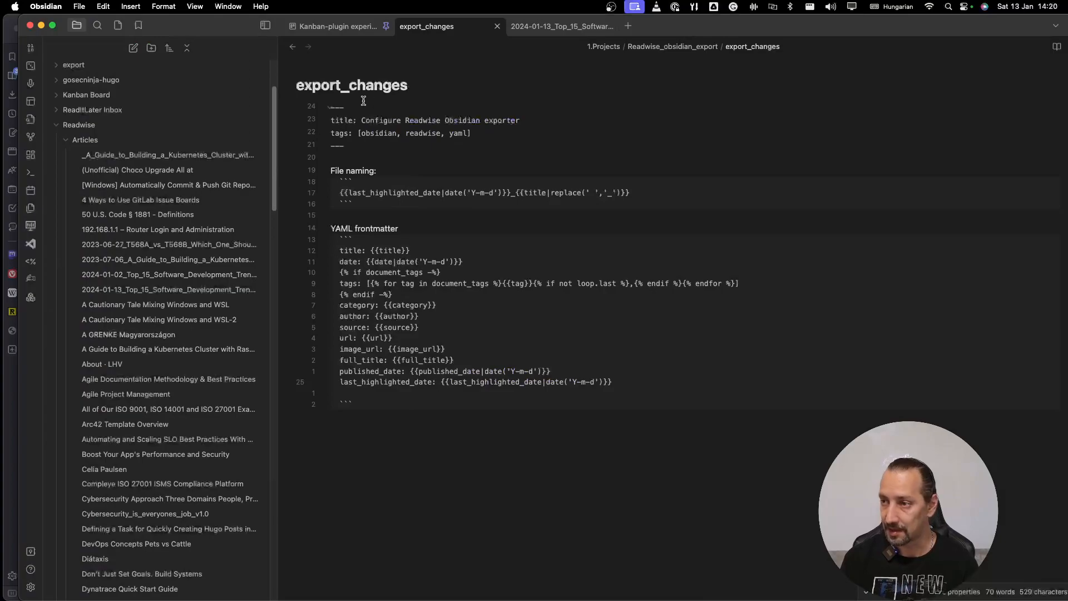
- Open the note 2024-01-13_Top_15_Software_Development_Trends_in_2024 and delete it from the Readwise Articles folder
{"action": "left_click", "coordinate": [561, 26]}
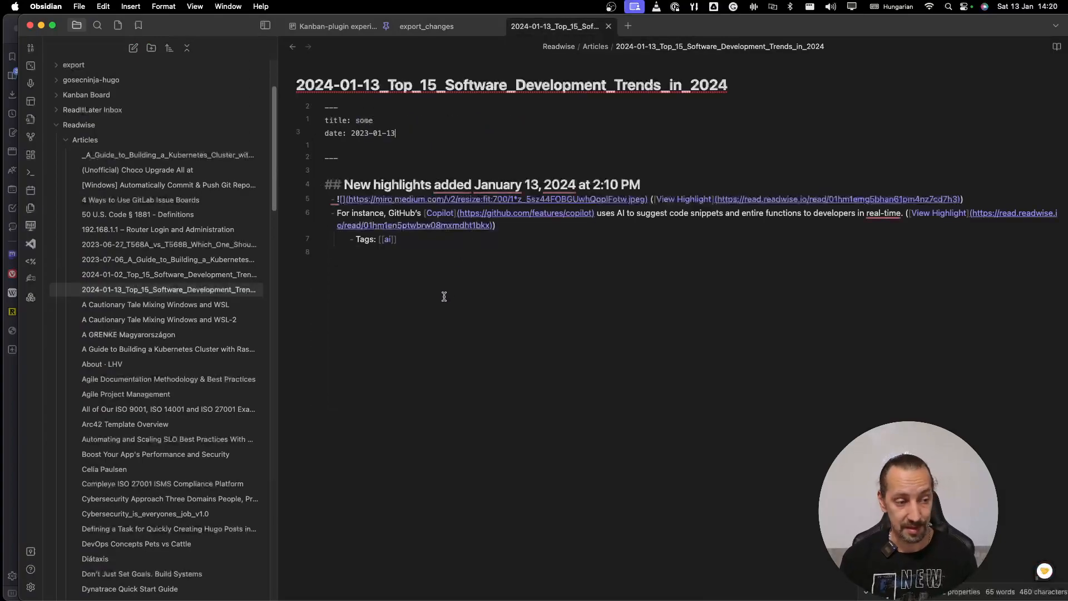
{"action": "right_click", "coordinate": [227, 291]}
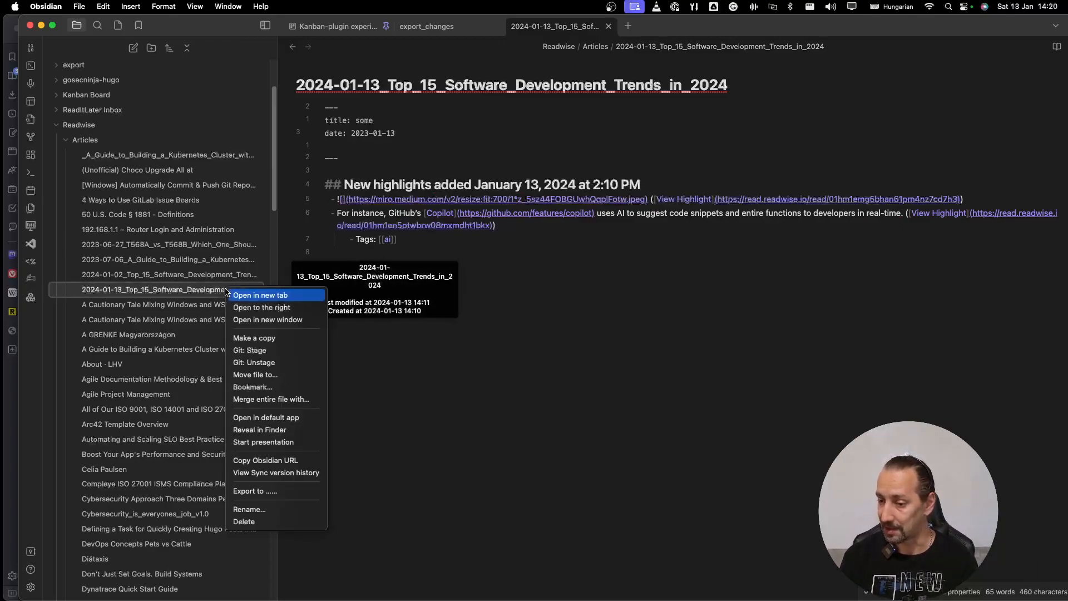
{"action": "left_click", "coordinate": [272, 521]}
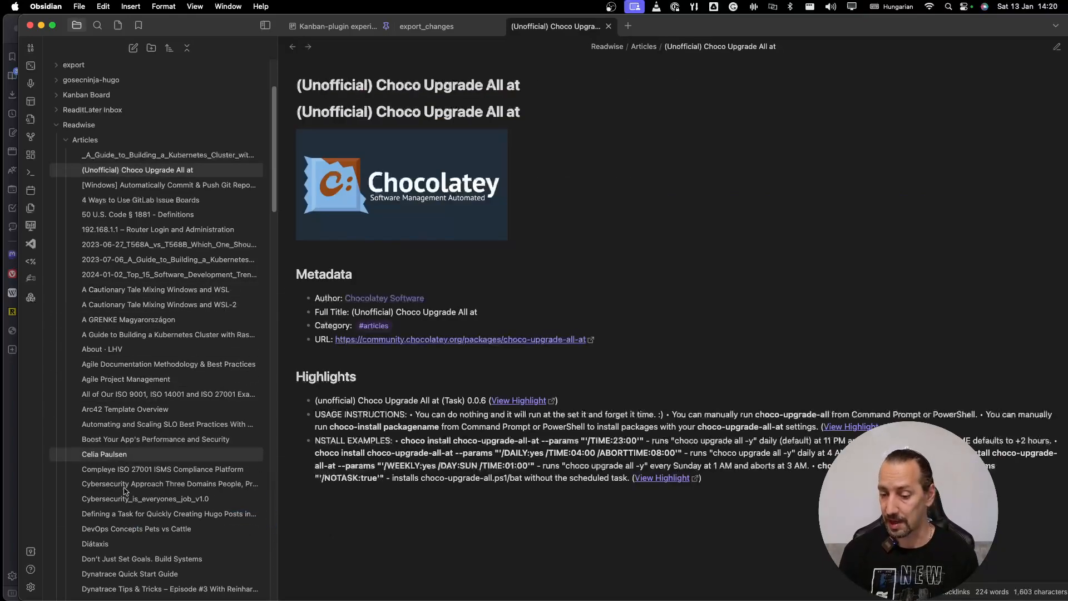
- Sync the Readwise data again after deleting the note and close the plugin settings
{"action": "left_click", "coordinate": [31, 587]}
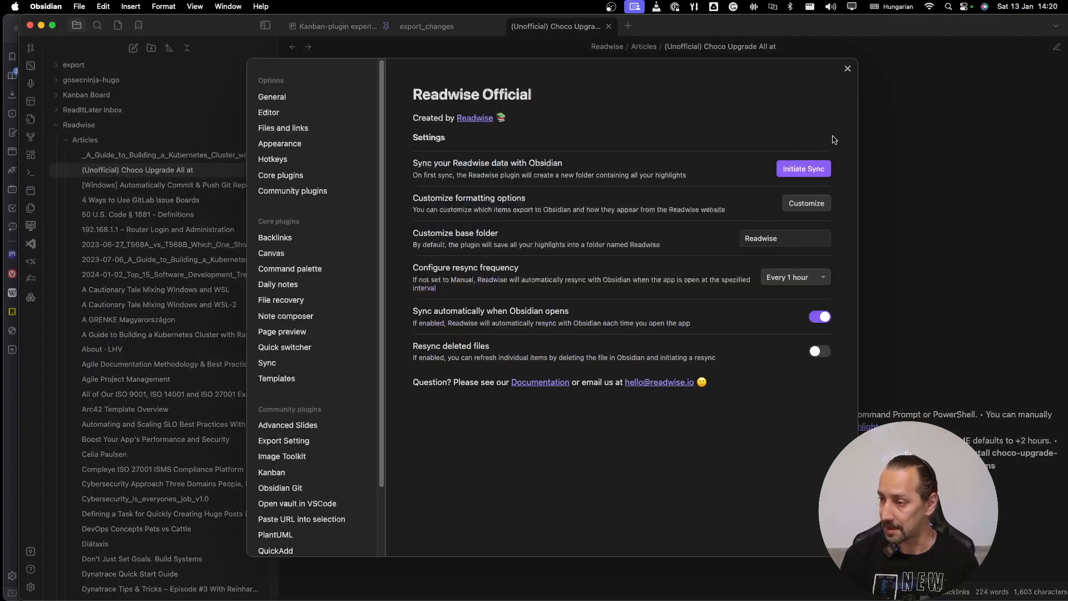
{"action": "left_click", "coordinate": [799, 169]}
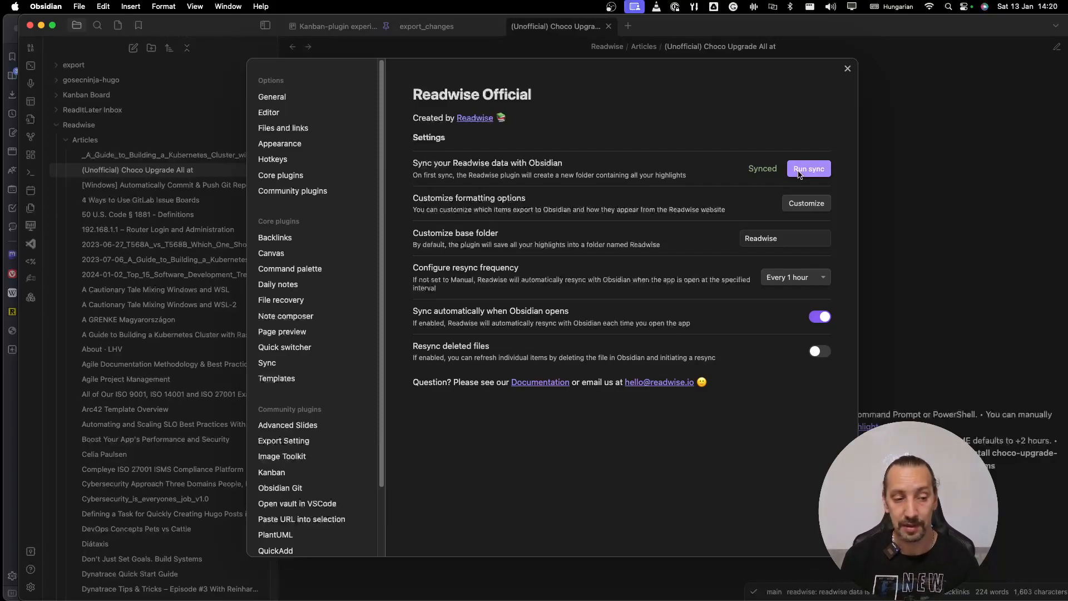
{"action": "left_click", "coordinate": [847, 69]}
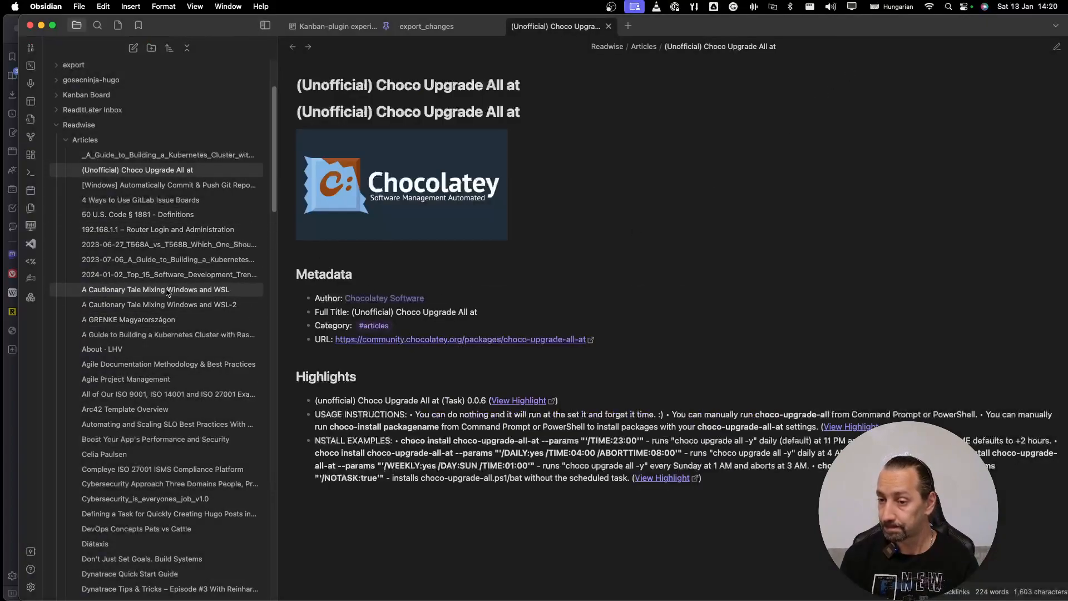
- Switch back to the Obsidian Export preferences in Vivaldi and enable Select Items to be Exported
{"action": "mouse_move", "coordinate": [91, 594]}
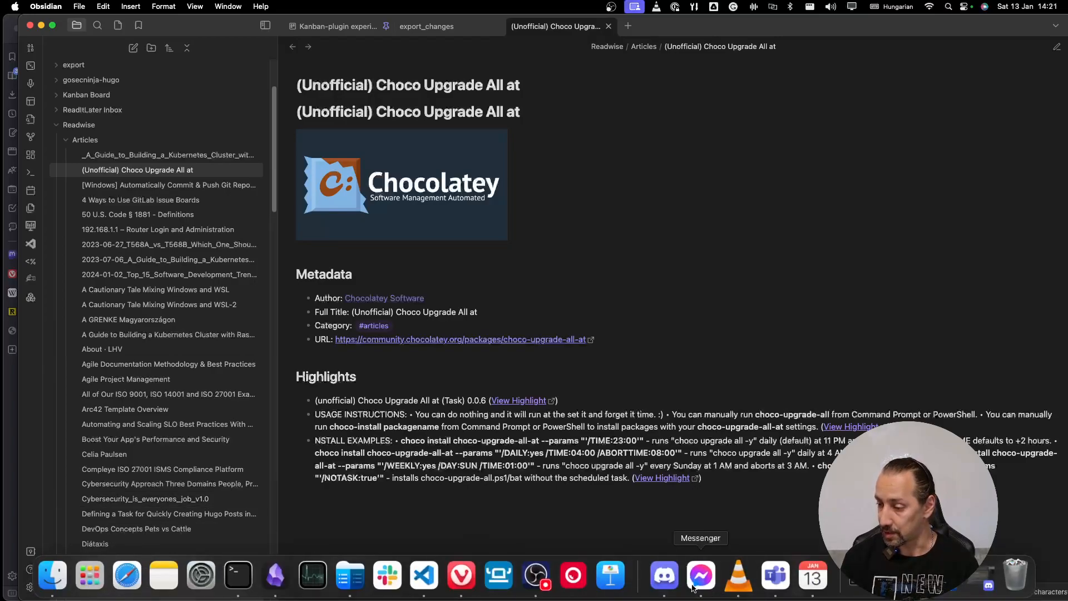
{"action": "right_click", "coordinate": [461, 576]}
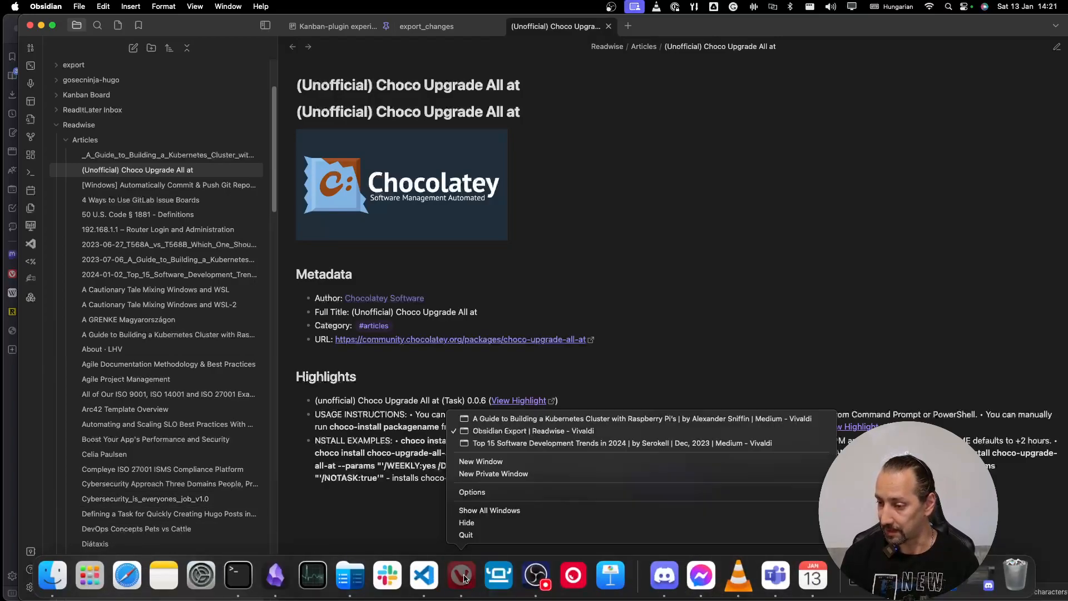
{"action": "left_click", "coordinate": [475, 443]}
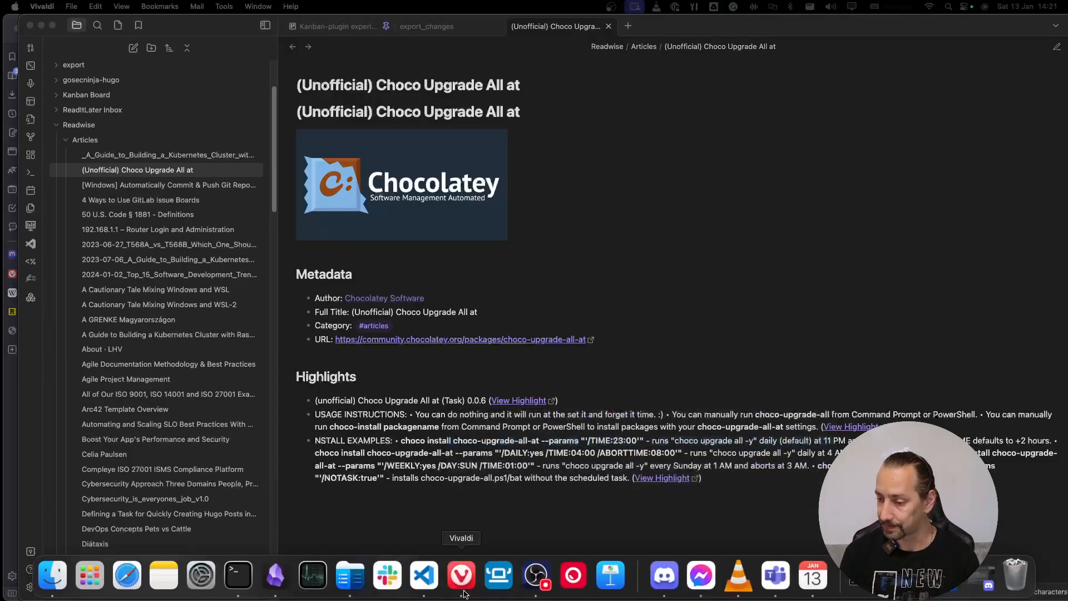
{"action": "right_click", "coordinate": [470, 581]}
{"action": "left_click", "coordinate": [490, 419]}
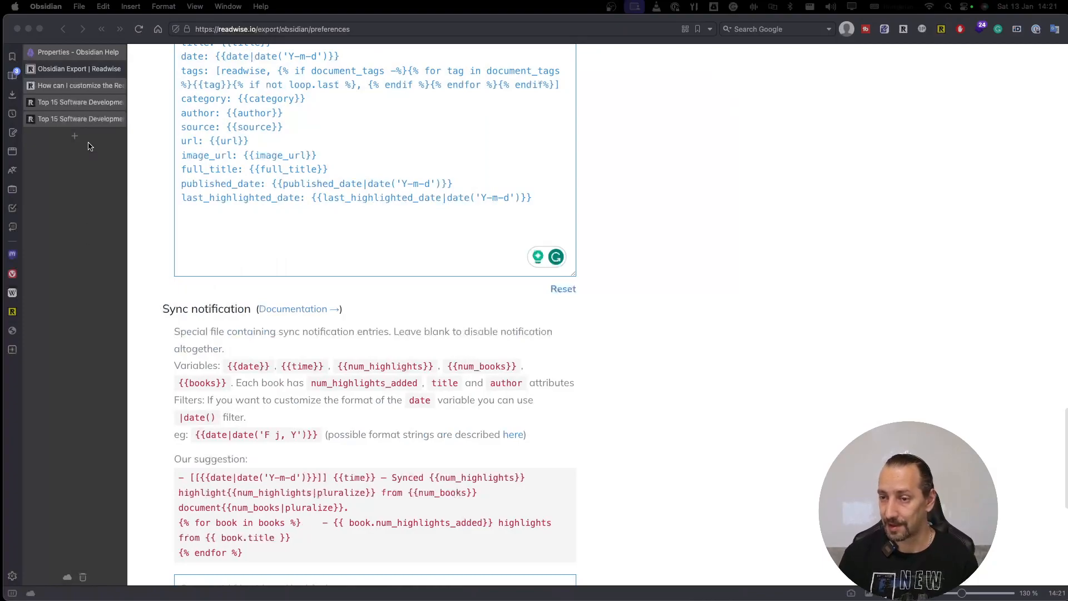
{"action": "scroll", "coordinate": [627, 393], "scroll_direction": "down", "scroll_amount": 5}
{"action": "scroll", "coordinate": [626, 396], "scroll_direction": "down", "scroll_amount": 5}
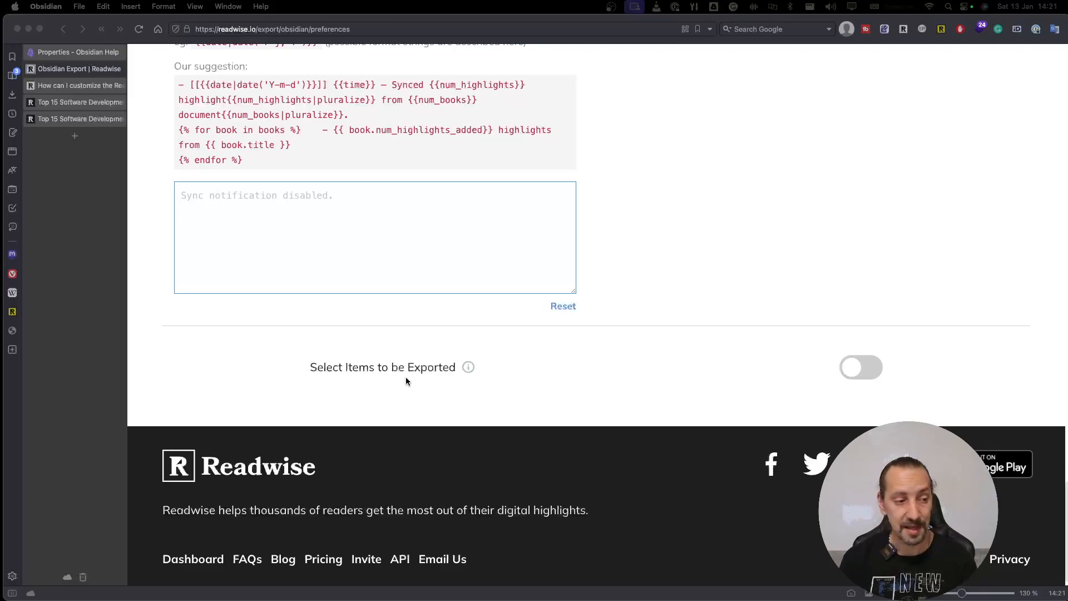
{"action": "left_click", "coordinate": [854, 369]}
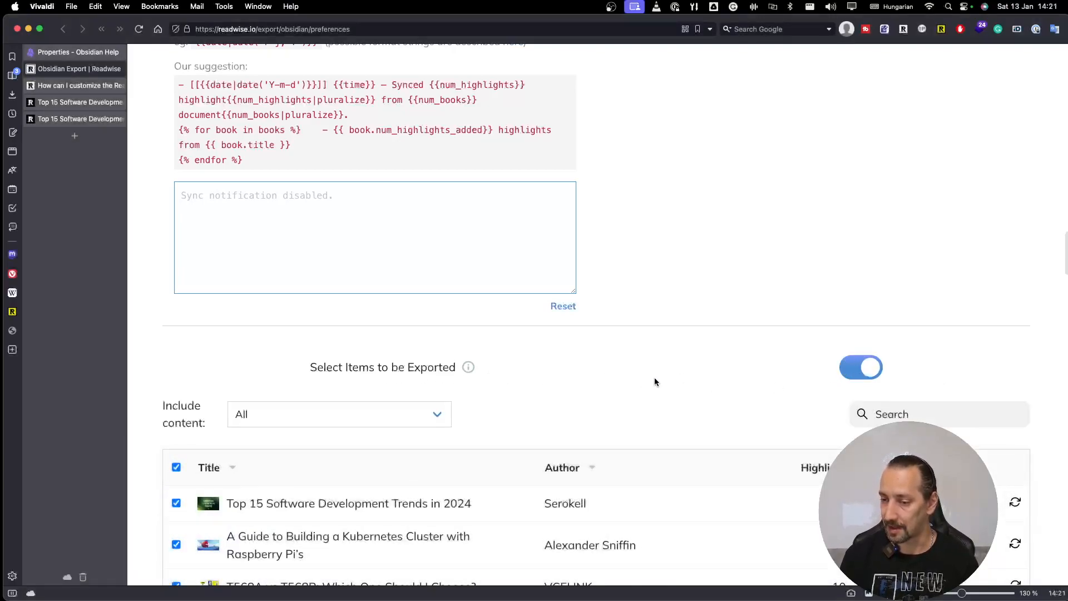
- Refresh the article "Top 15 Software Development Trends in 2024" so its highlights resync at the next Obsidian export
{"action": "scroll", "coordinate": [655, 381], "scroll_direction": "down", "scroll_amount": 2}
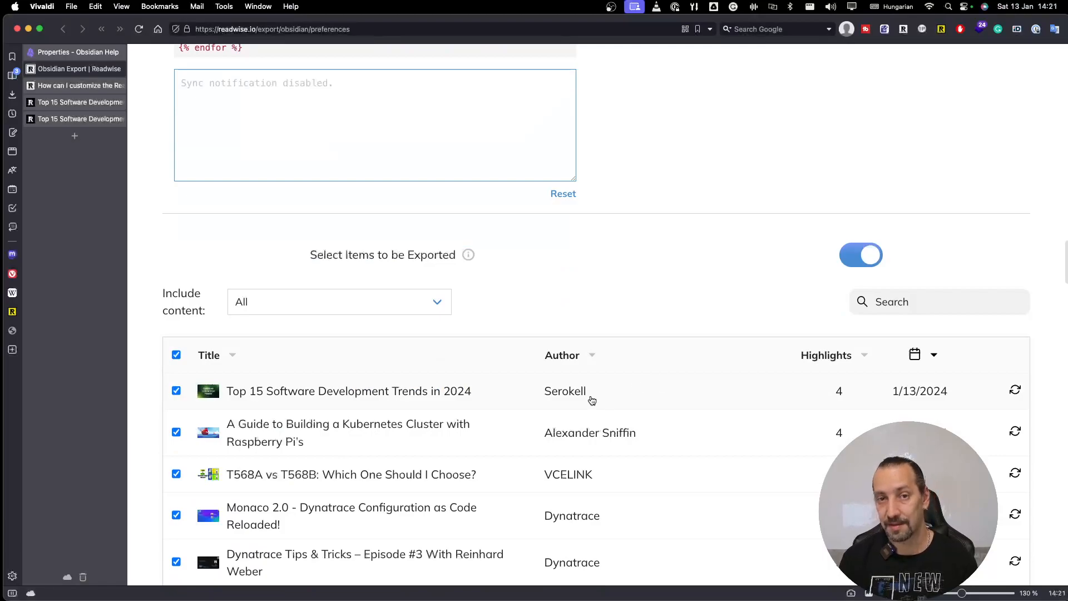
{"action": "scroll", "coordinate": [615, 401], "scroll_direction": "down", "scroll_amount": 2}
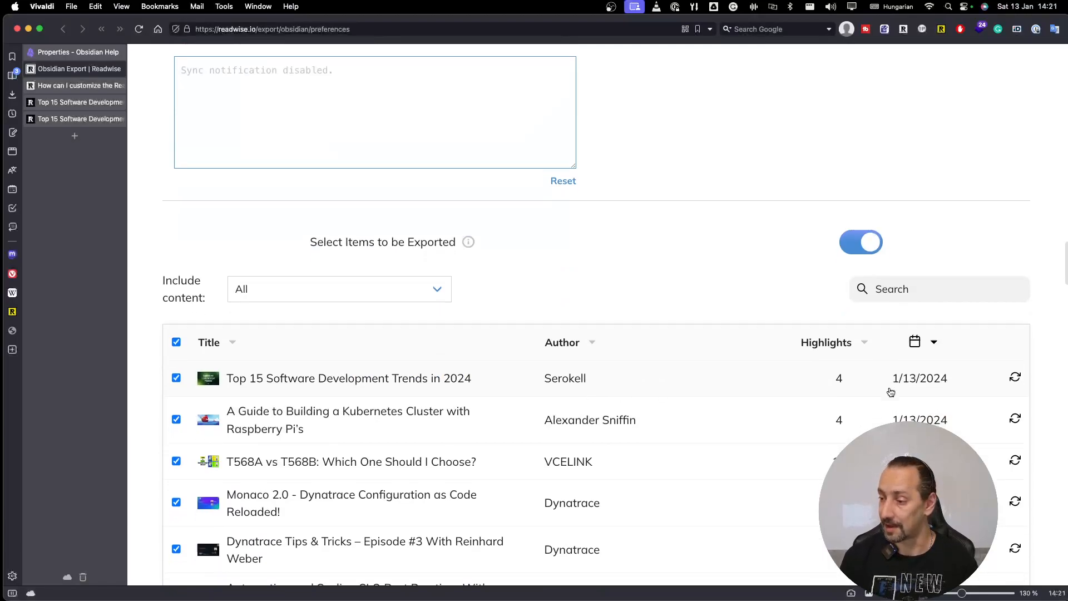
{"action": "left_click", "coordinate": [1014, 382]}
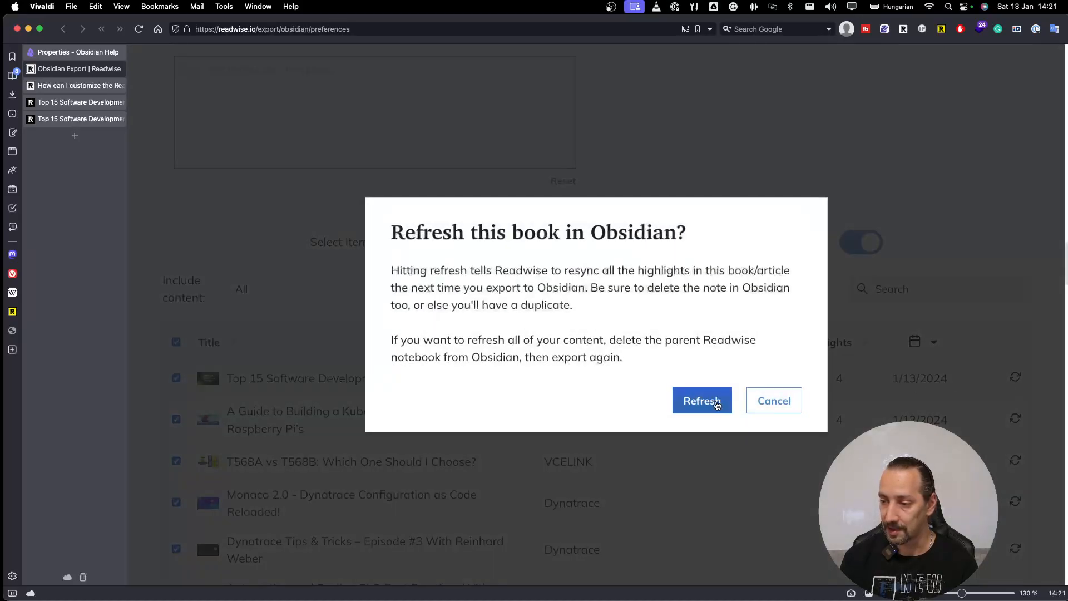
{"action": "left_click", "coordinate": [716, 404]}
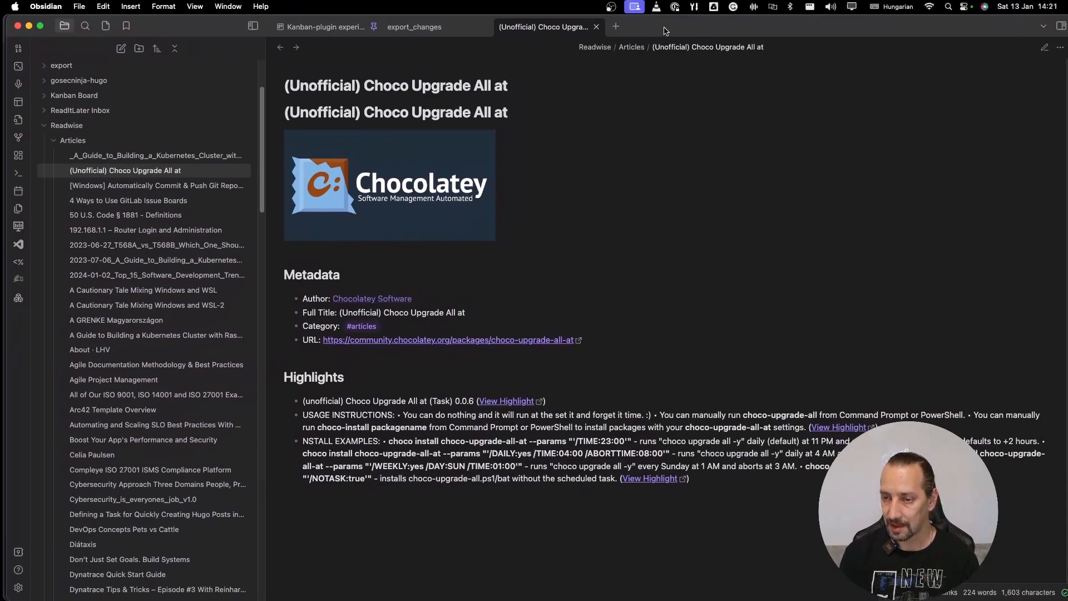
- Sync the Readwise data, close the plugin settings and open the resynced note 2024-01-13_Top_15_Software_Development_Trends_in_2024
{"action": "left_click", "coordinate": [19, 588]}
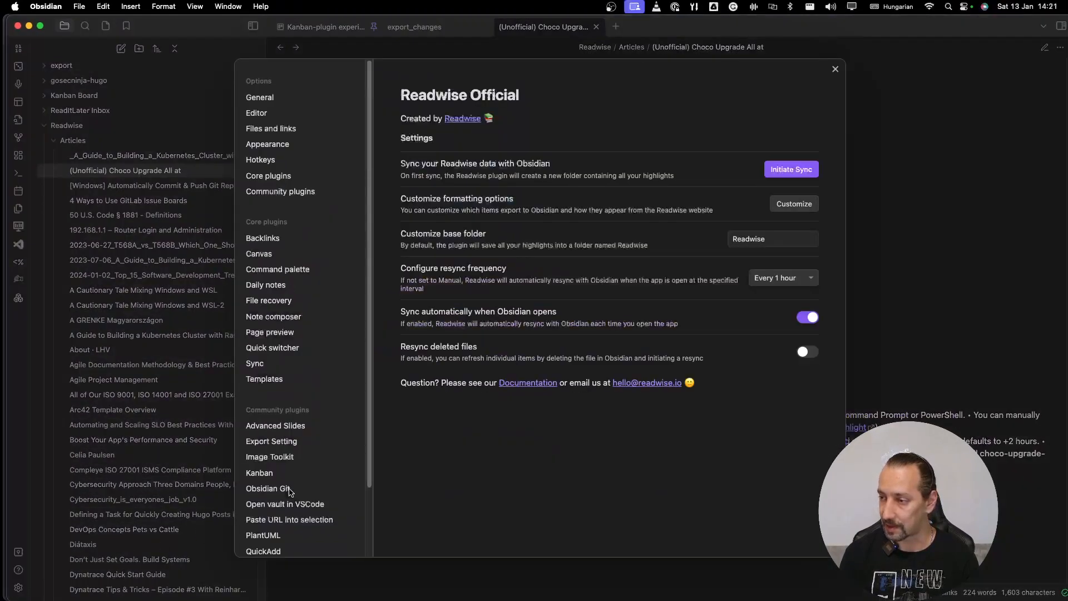
{"action": "left_click", "coordinate": [791, 169]}
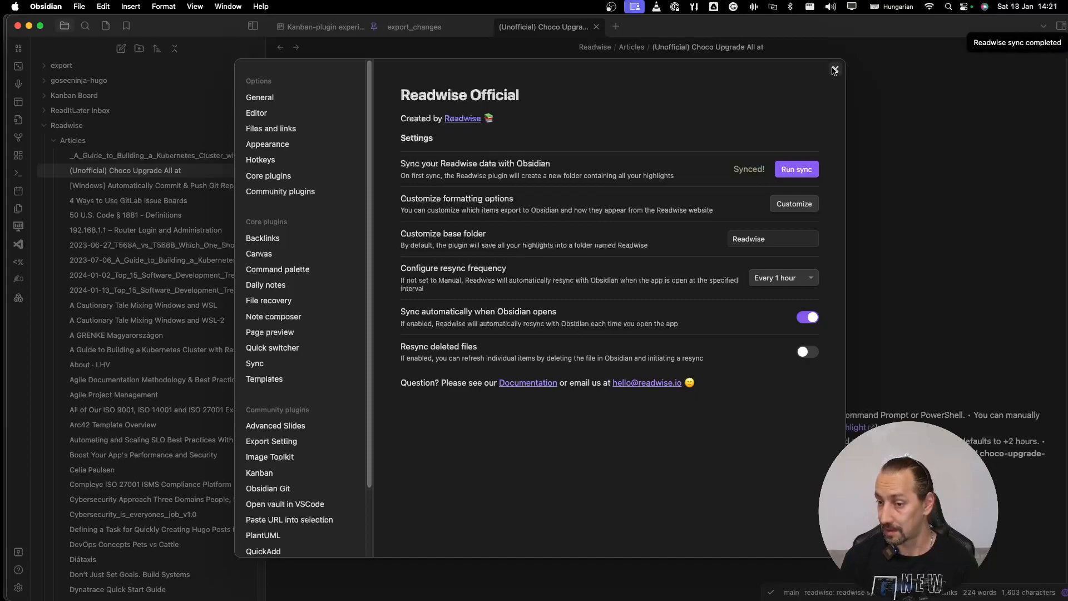
{"action": "left_click", "coordinate": [835, 70]}
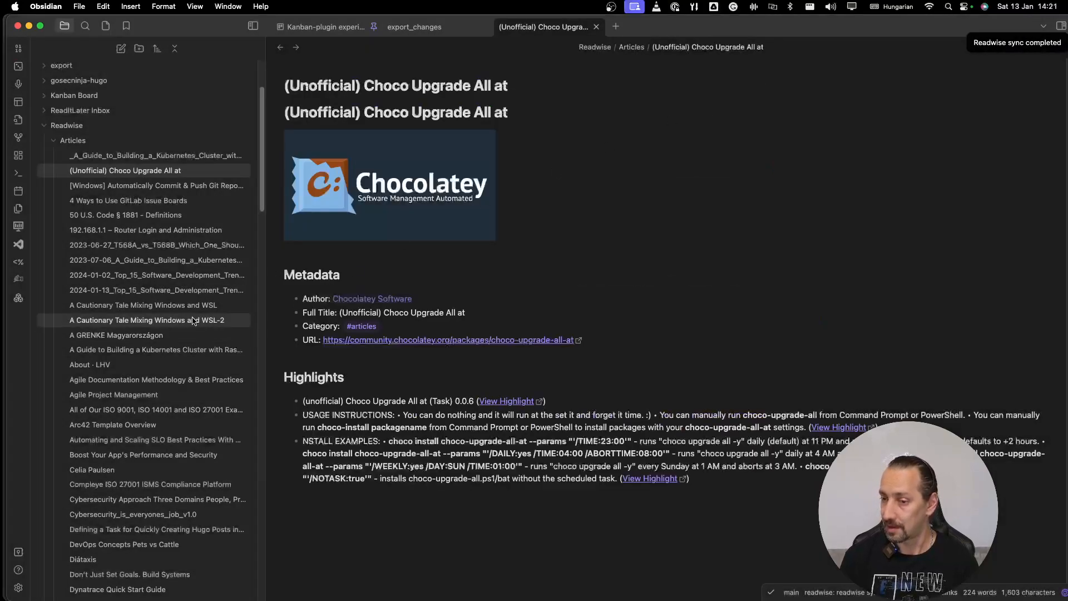
{"action": "left_click", "coordinate": [187, 293]}
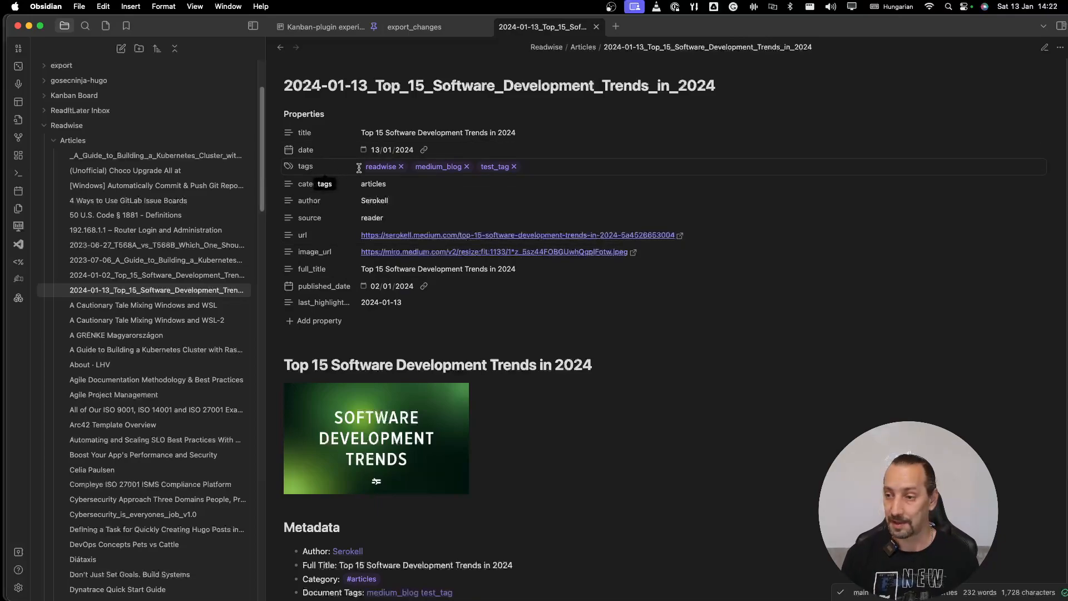
- Look up the notes tagged readwise, clear the search and review the highlights in the resynced note
{"action": "left_click", "coordinate": [387, 171]}
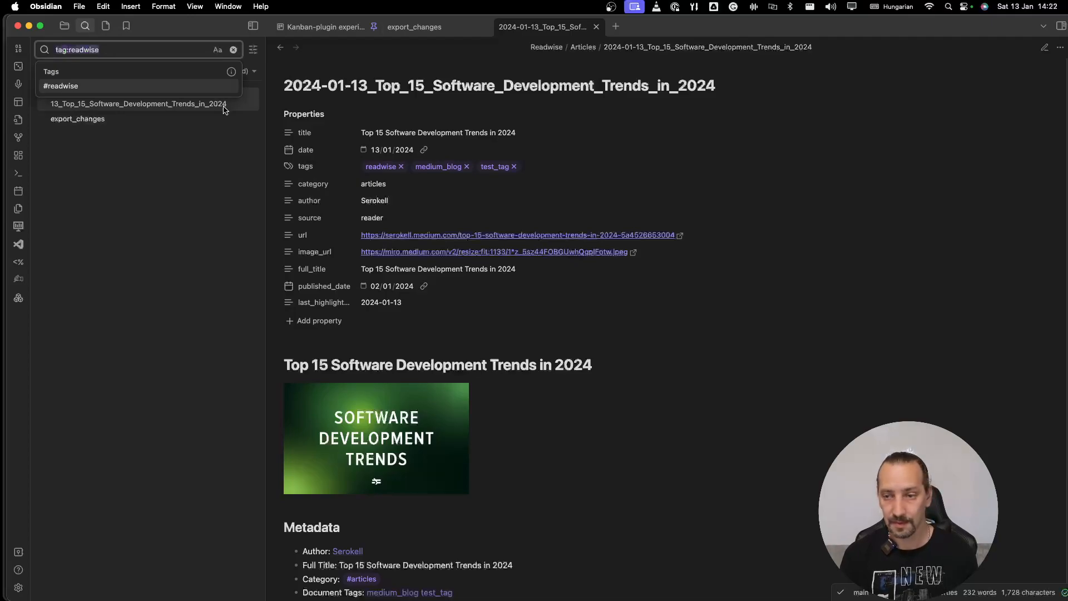
{"action": "left_click", "coordinate": [234, 50]}
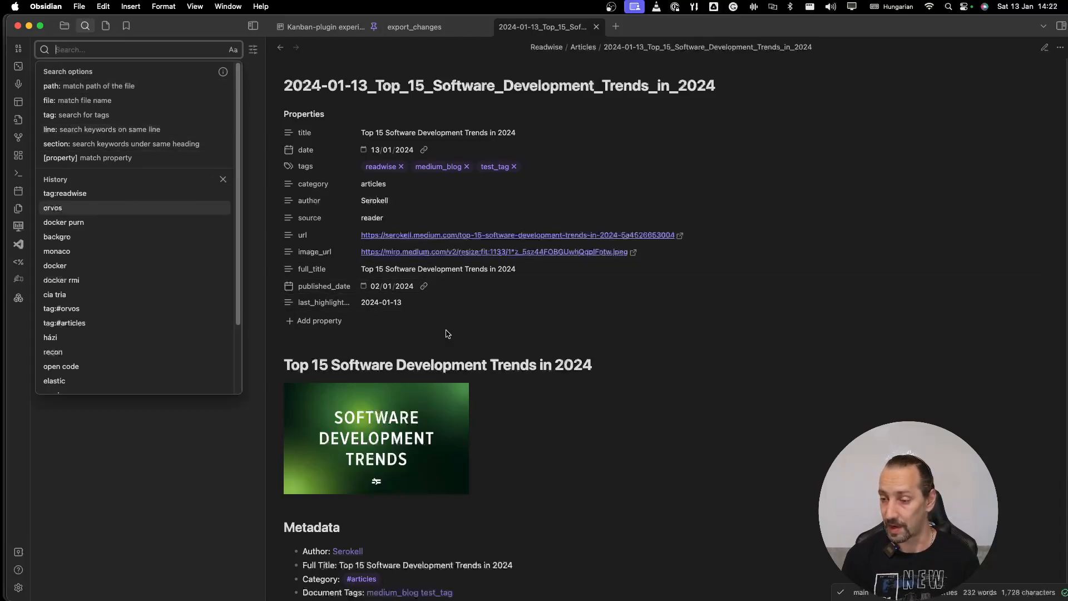
{"action": "left_click", "coordinate": [322, 341]}
{"action": "scroll", "coordinate": [470, 336], "scroll_direction": "down", "scroll_amount": 15}
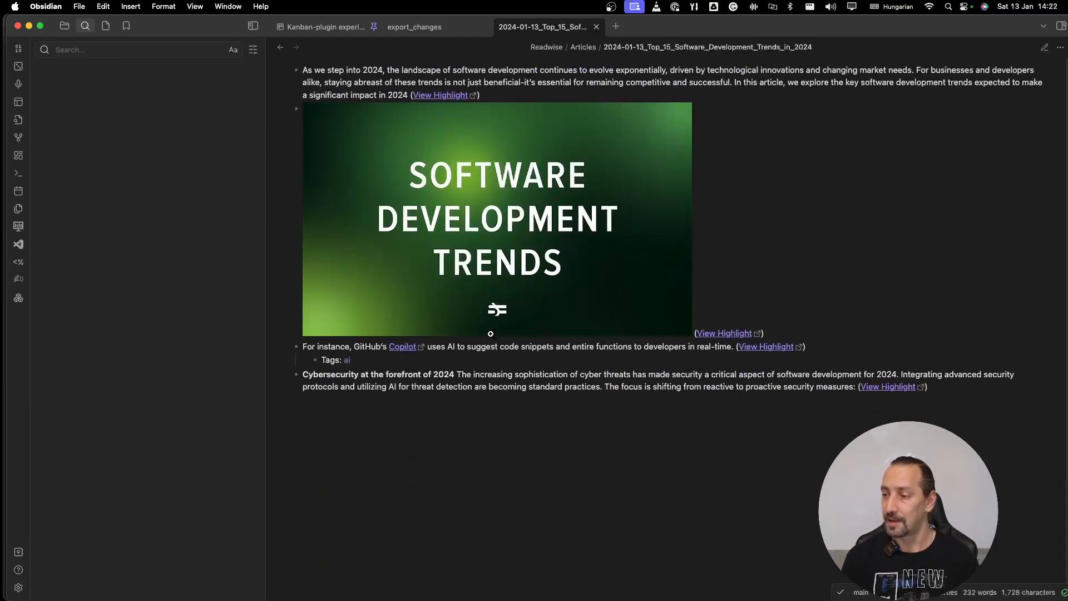
{"action": "scroll", "coordinate": [490, 335], "scroll_direction": "up", "scroll_amount": 3}
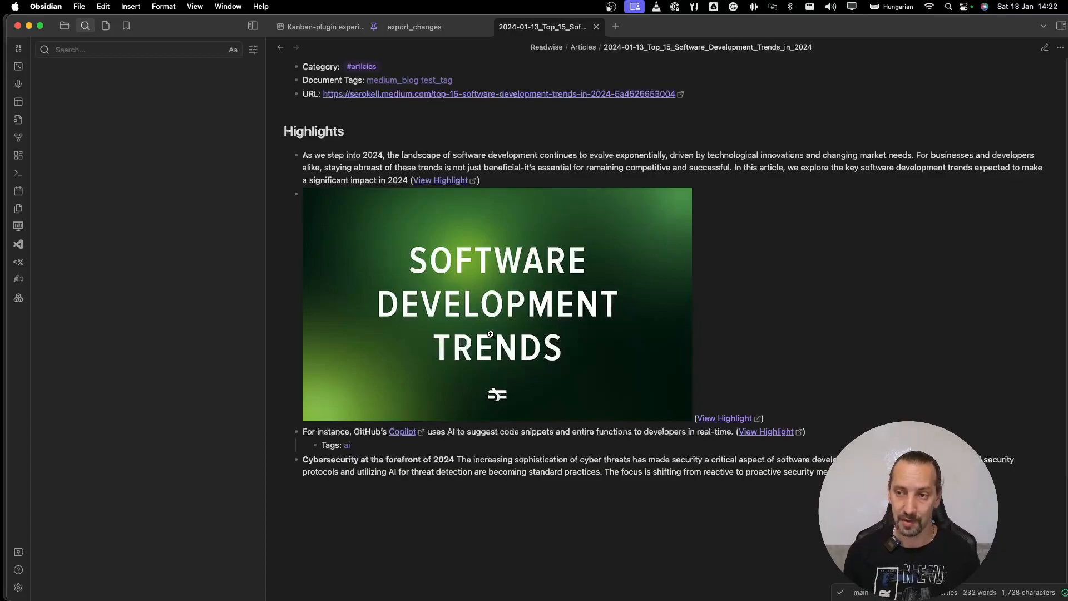
- Show the file list again, switch to the Obsidian Export preferences in Vivaldi and refresh "Top 15 Software Development Trends in 2024" without deleting its note
{"action": "left_click", "coordinate": [64, 29]}
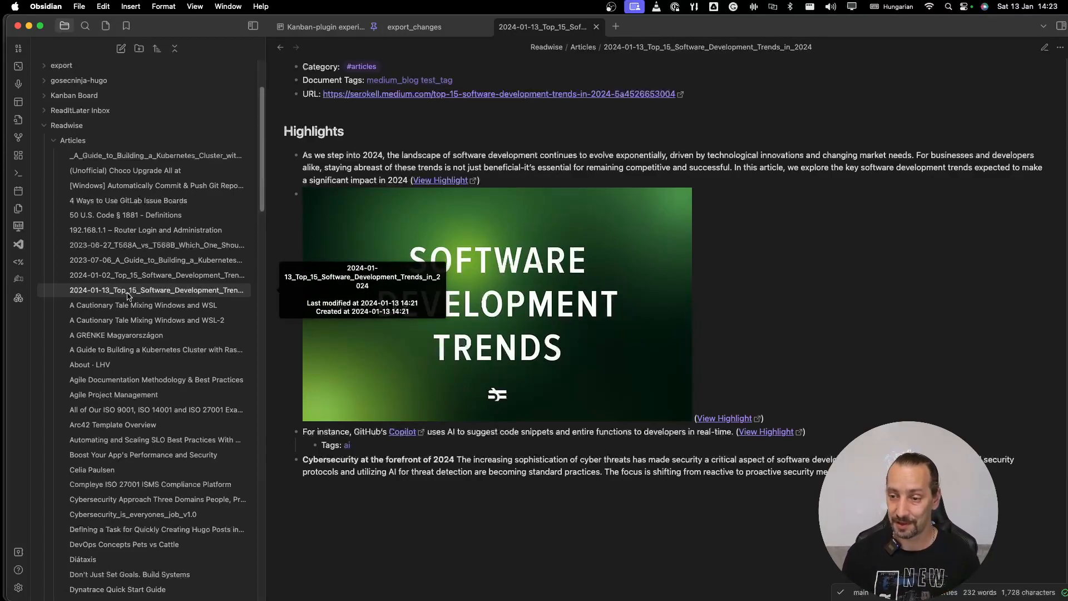
{"action": "left_click_drag", "start_coordinate": [201, 30], "coordinate": [0, 30]}
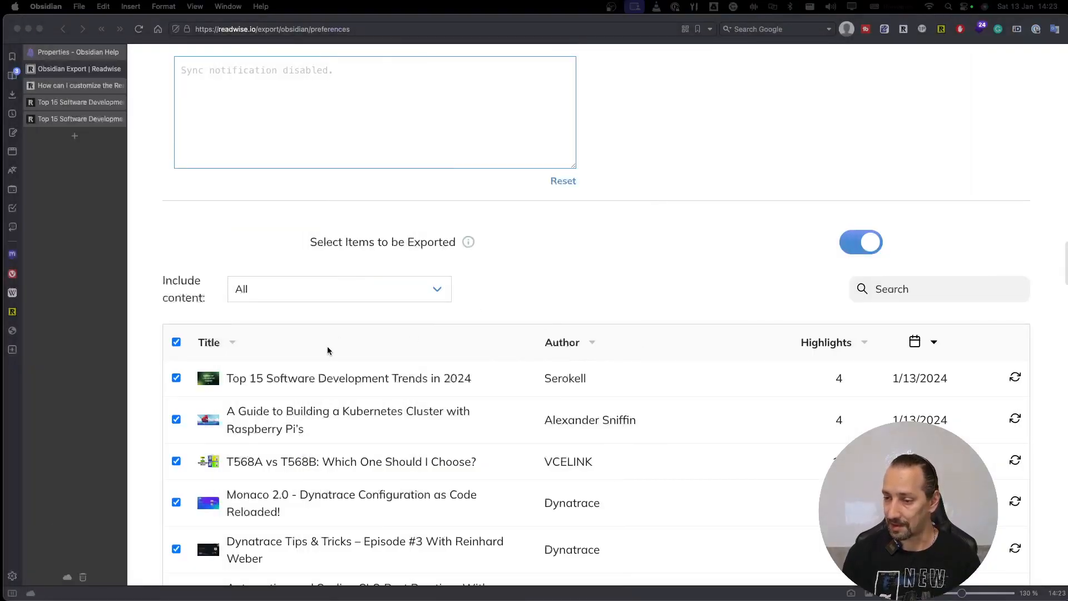
{"action": "left_click", "coordinate": [1015, 380]}
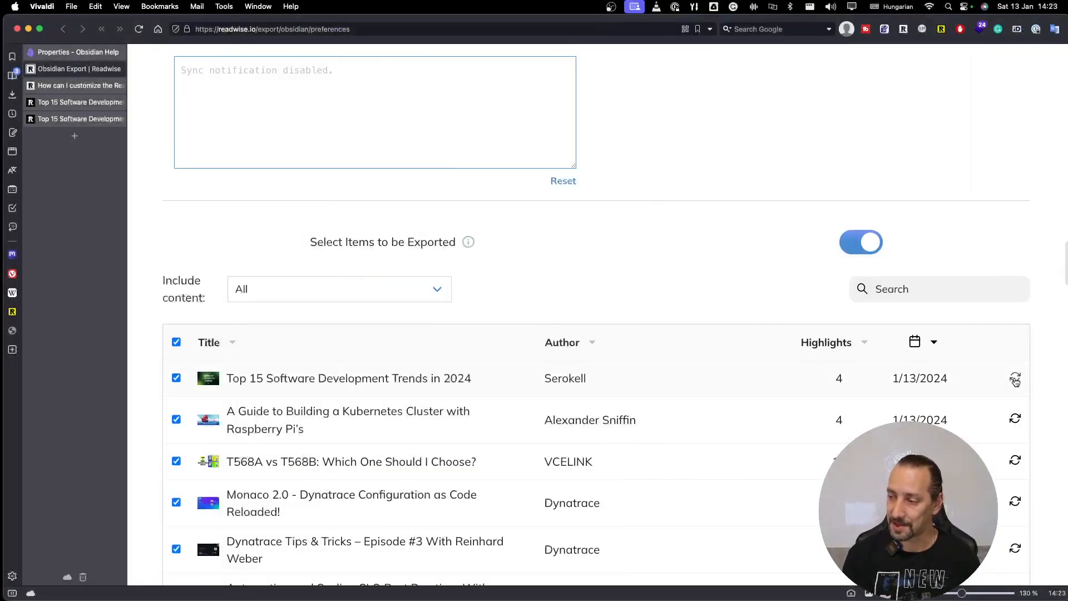
{"action": "left_click", "coordinate": [1015, 381]}
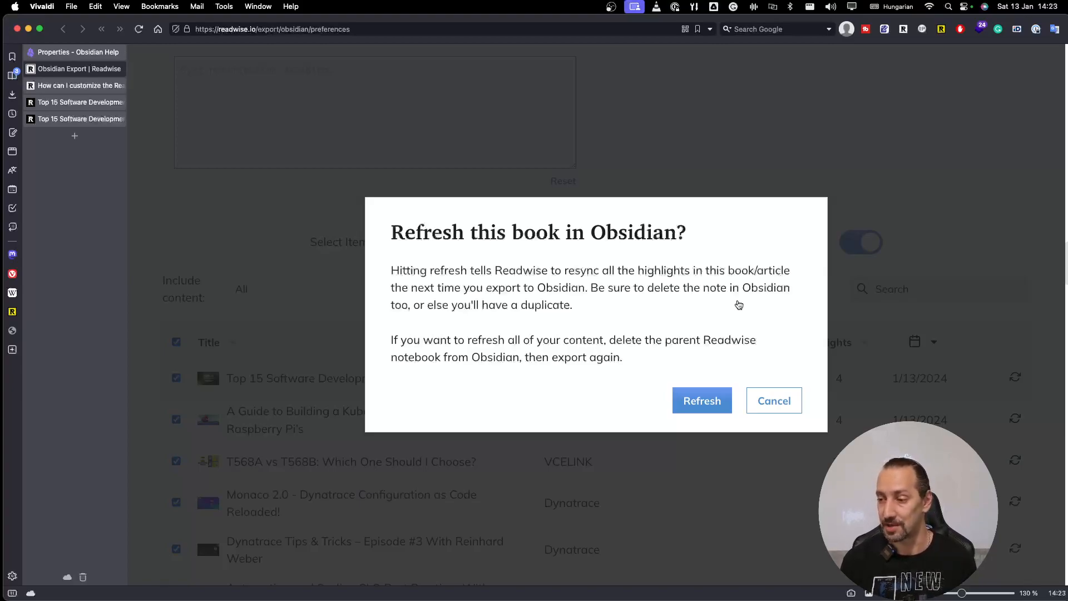
{"action": "left_click", "coordinate": [702, 402]}
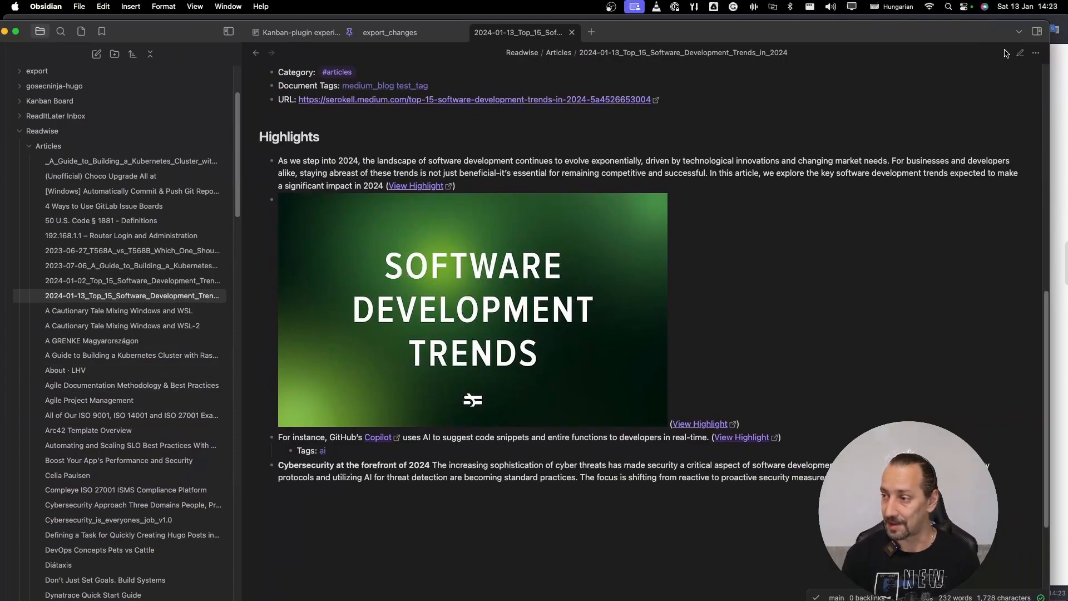
- Back in Obsidian, switch the Top 15 Software Development Trends note to editing view, examine its YAML front matter and maximize the window
{"action": "left_click", "coordinate": [1022, 53]}
{"action": "scroll", "coordinate": [452, 310], "scroll_direction": "up", "scroll_amount": 5}
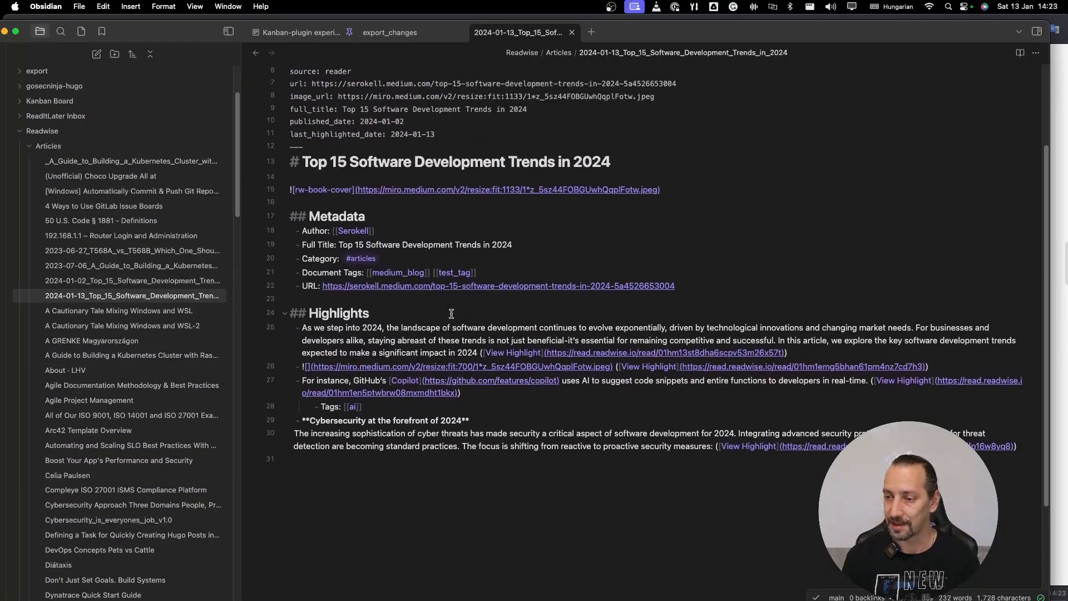
{"action": "scroll", "coordinate": [451, 313], "scroll_direction": "up", "scroll_amount": 3}
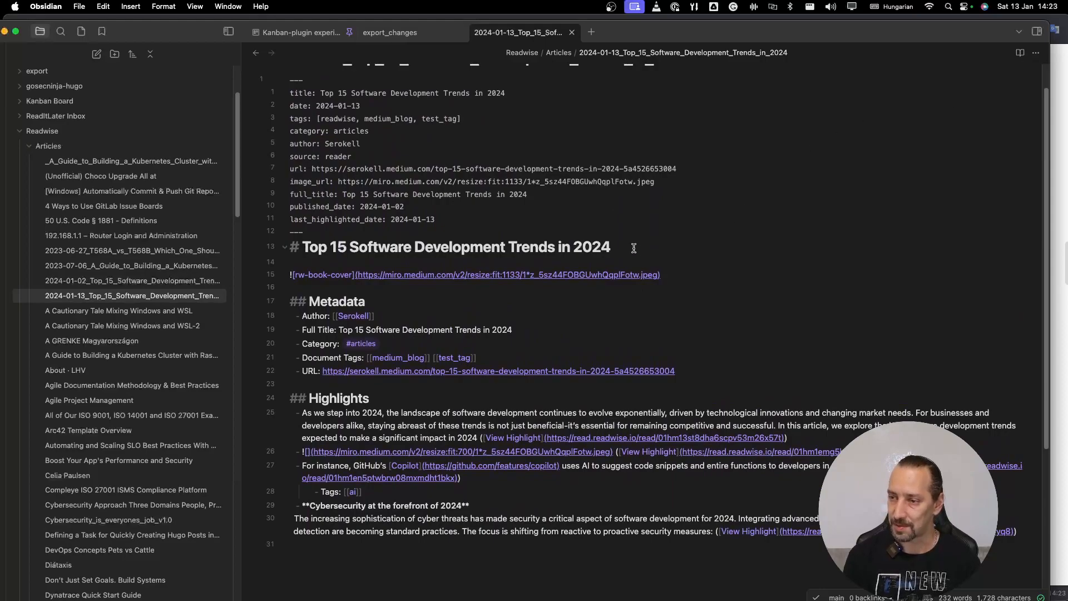
{"action": "double_click", "coordinate": [688, 39]}
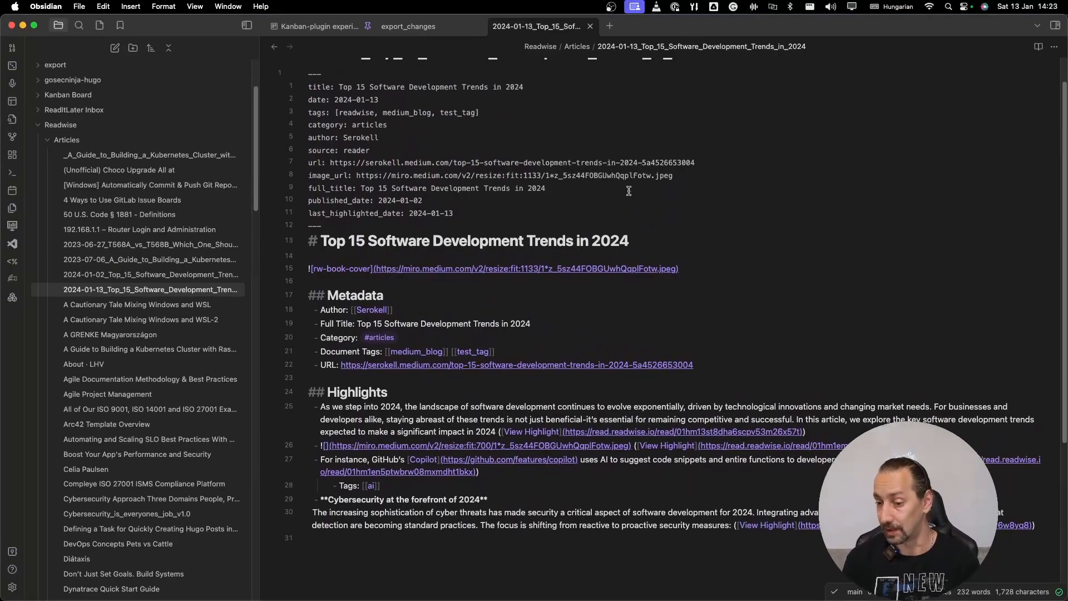
- Sync the Readwise data while the existing note is still in the vault and close the plugin settings
{"action": "left_click", "coordinate": [12, 592]}
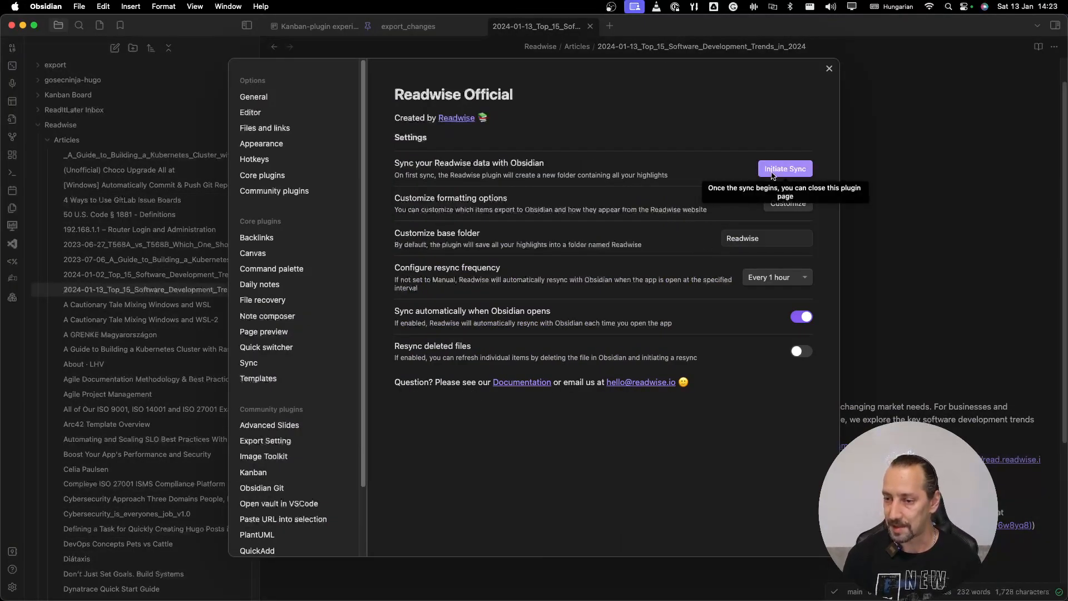
{"action": "left_click", "coordinate": [773, 173]}
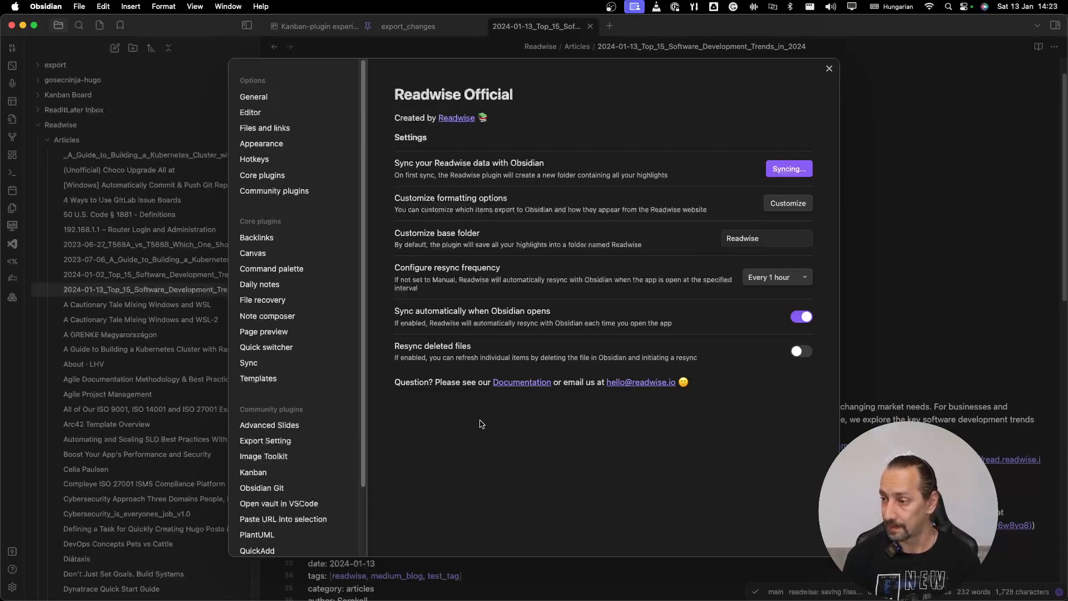
{"action": "left_click", "coordinate": [829, 66]}
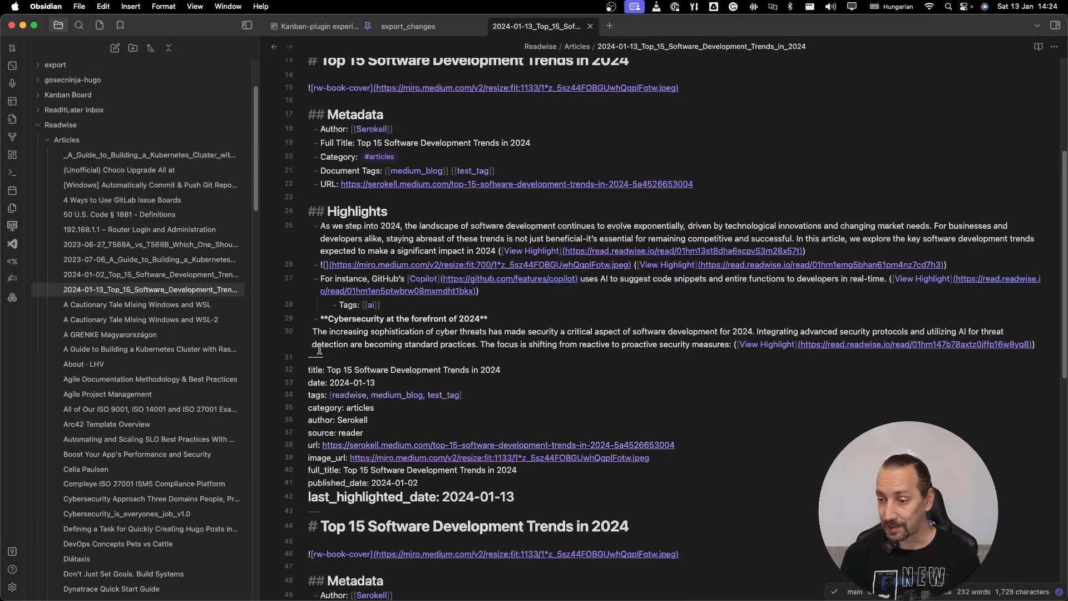
- Insert a blank line above the second front matter block, select that block and compare the duplicated content with the original
{"action": "left_click", "coordinate": [313, 356]}
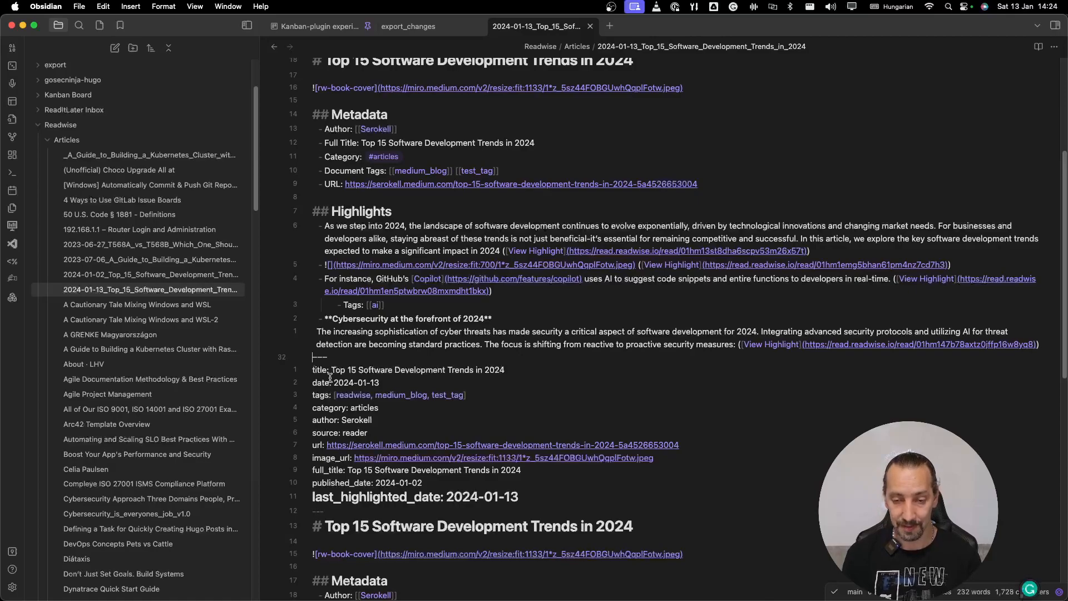
{"action": "key", "text": "Return"}
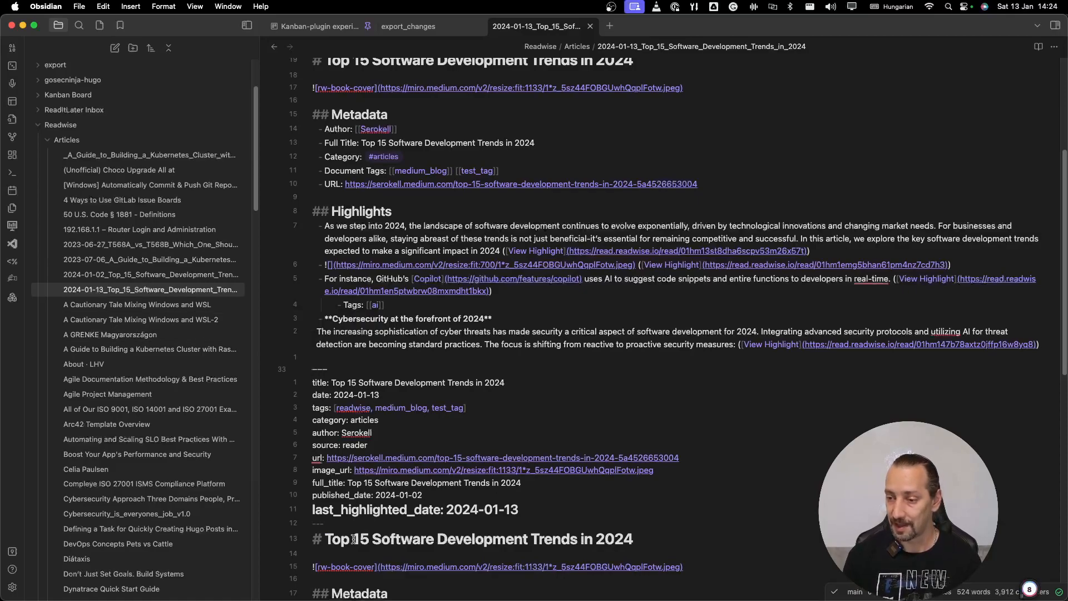
{"action": "left_click_drag", "start_coordinate": [314, 367], "coordinate": [482, 524]}
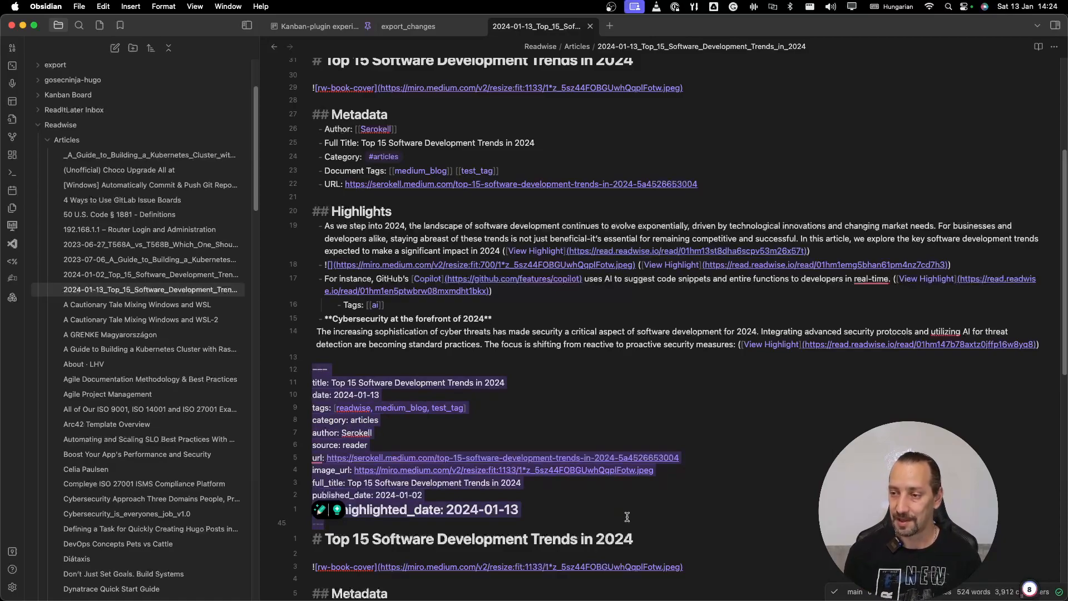
{"action": "scroll", "coordinate": [627, 517], "scroll_direction": "up", "scroll_amount": 5}
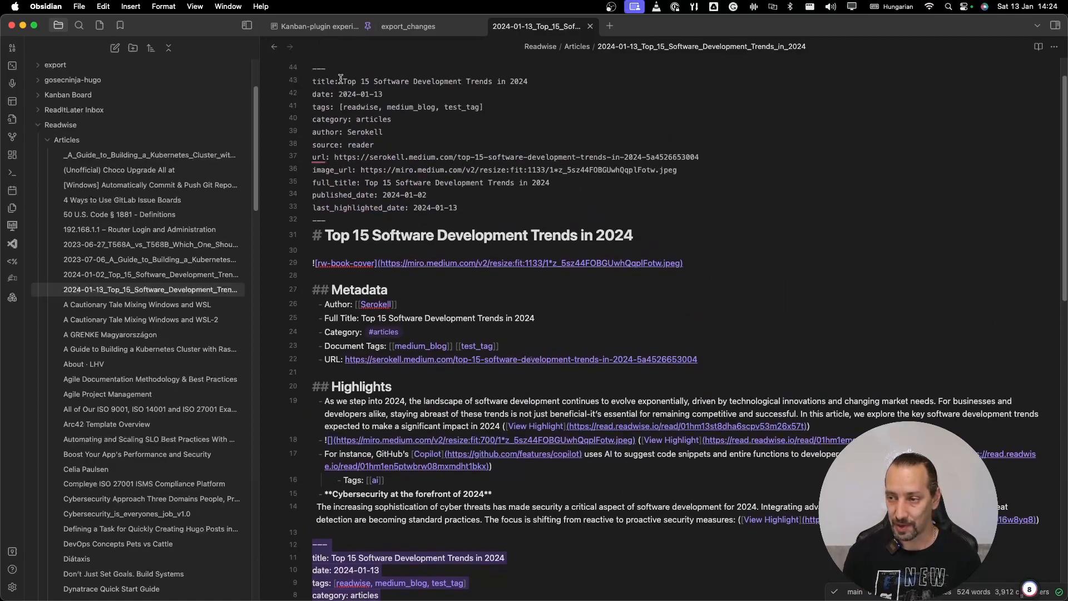
{"action": "scroll", "coordinate": [473, 345], "scroll_direction": "down", "scroll_amount": 4}
{"action": "scroll", "coordinate": [469, 362], "scroll_direction": "down", "scroll_amount": 8}
{"action": "scroll", "coordinate": [470, 380], "scroll_direction": "down", "scroll_amount": 5}
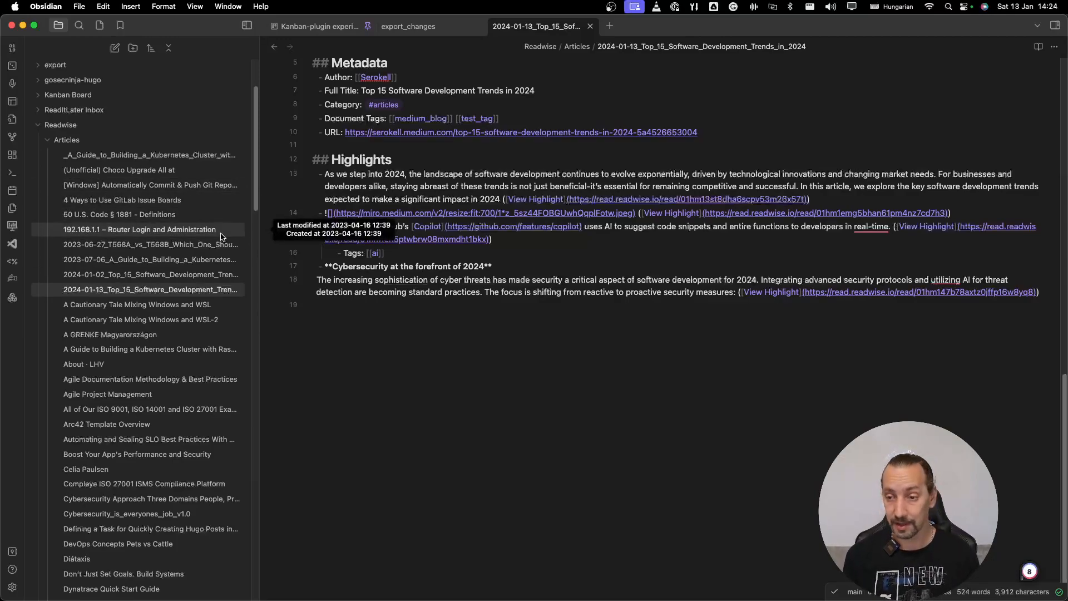
- Delete all notes in the Readwise Articles folder, from _A_Guide_to_Building_a_Kubernetes_Cluster_with_Raspberry_Pi's through Your App Online With One Command, and check the folder
{"action": "scroll", "coordinate": [195, 256], "scroll_direction": "down", "scroll_amount": 20}
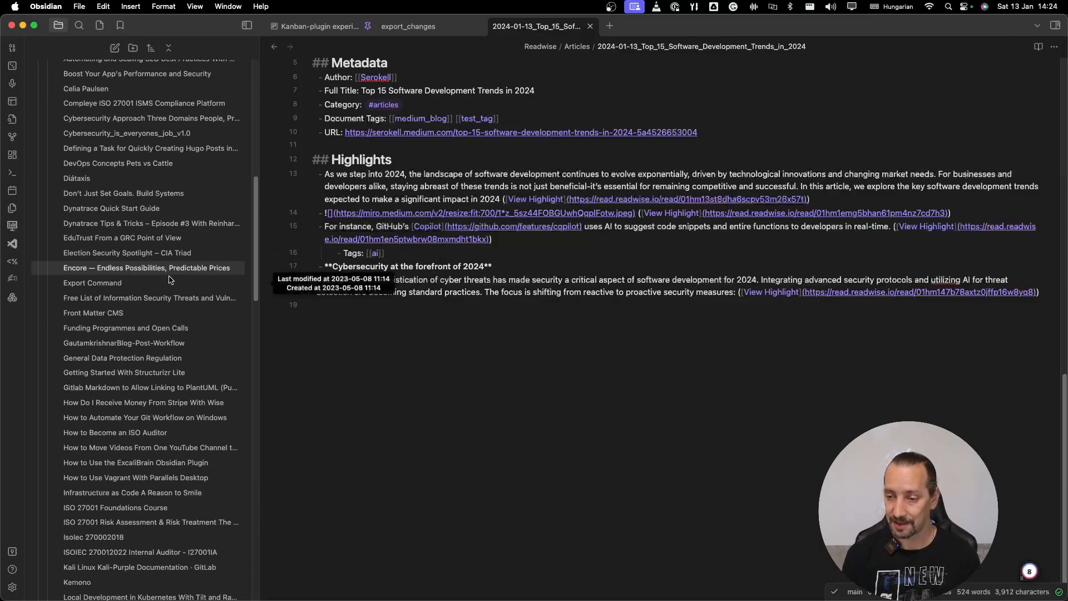
{"action": "scroll", "coordinate": [170, 284], "scroll_direction": "down", "scroll_amount": 12}
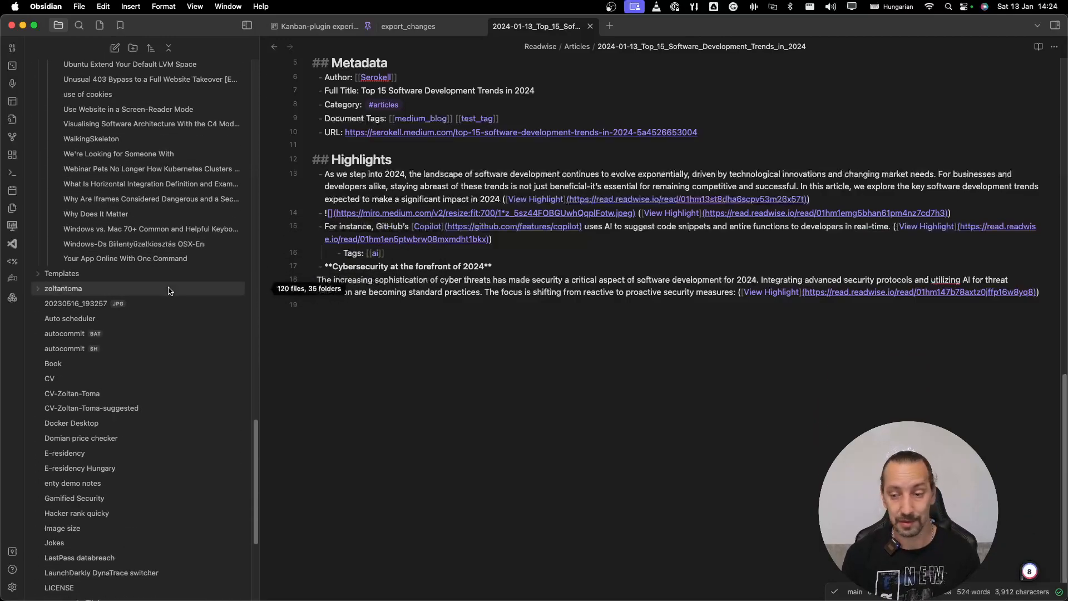
{"action": "scroll", "coordinate": [170, 293], "scroll_direction": "up", "scroll_amount": 20}
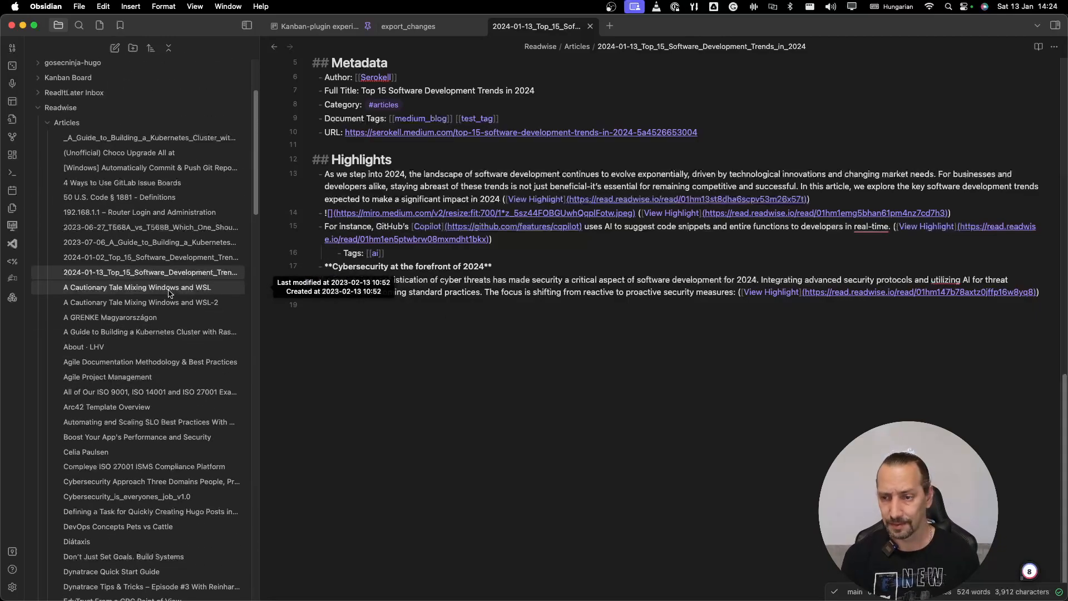
{"action": "left_click", "coordinate": [134, 137]}
{"action": "scroll", "coordinate": [138, 194], "scroll_direction": "down", "scroll_amount": 10}
{"action": "scroll", "coordinate": [138, 195], "scroll_direction": "down", "scroll_amount": 15}
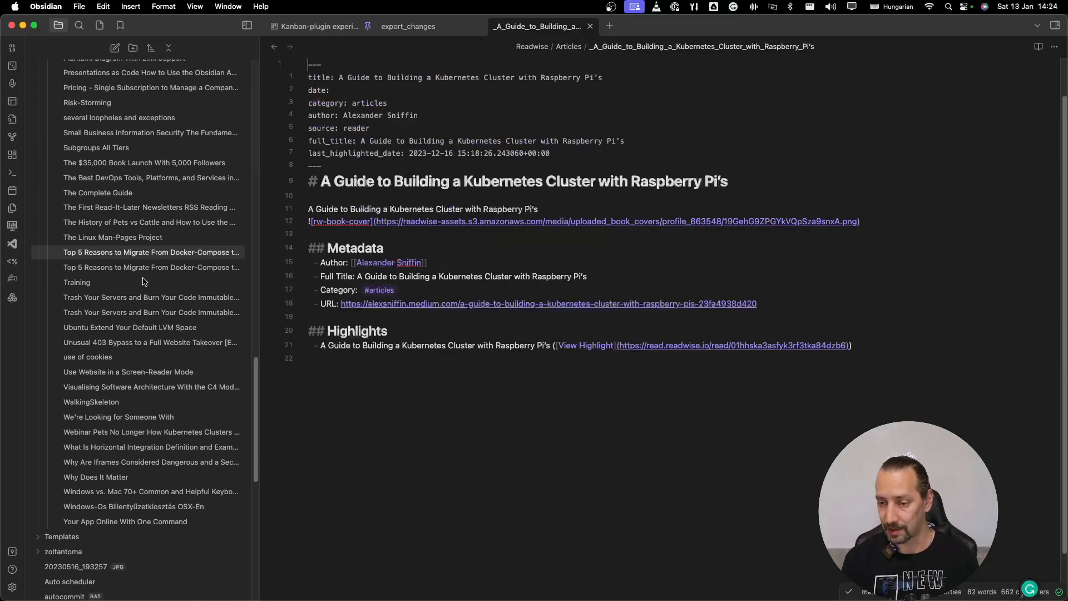
{"action": "left_click", "coordinate": [132, 471], "text": "shift"}
{"action": "right_click", "coordinate": [132, 471]}
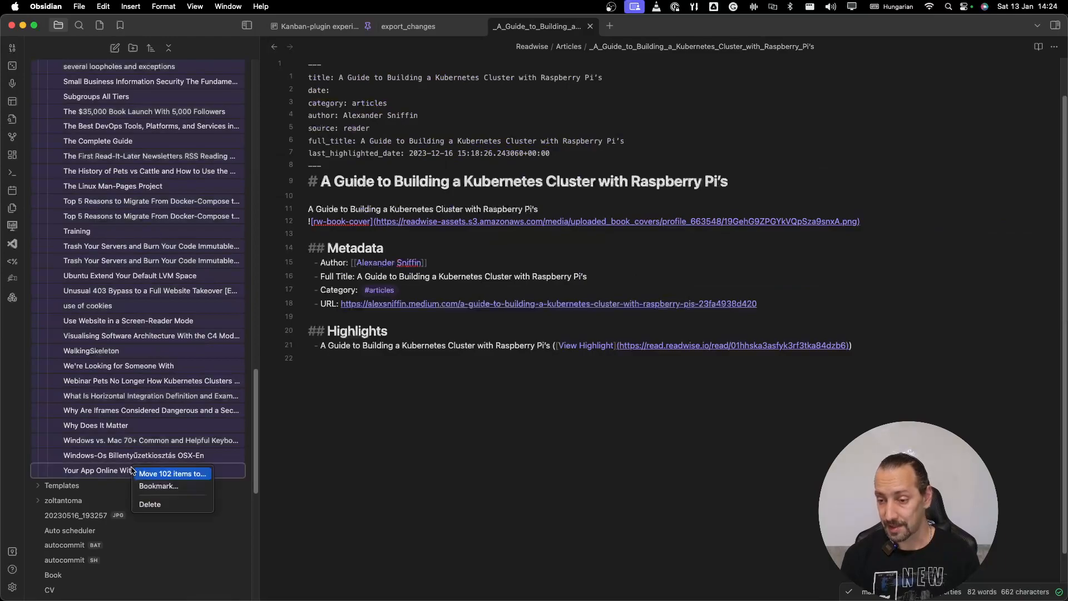
{"action": "left_click", "coordinate": [165, 506]}
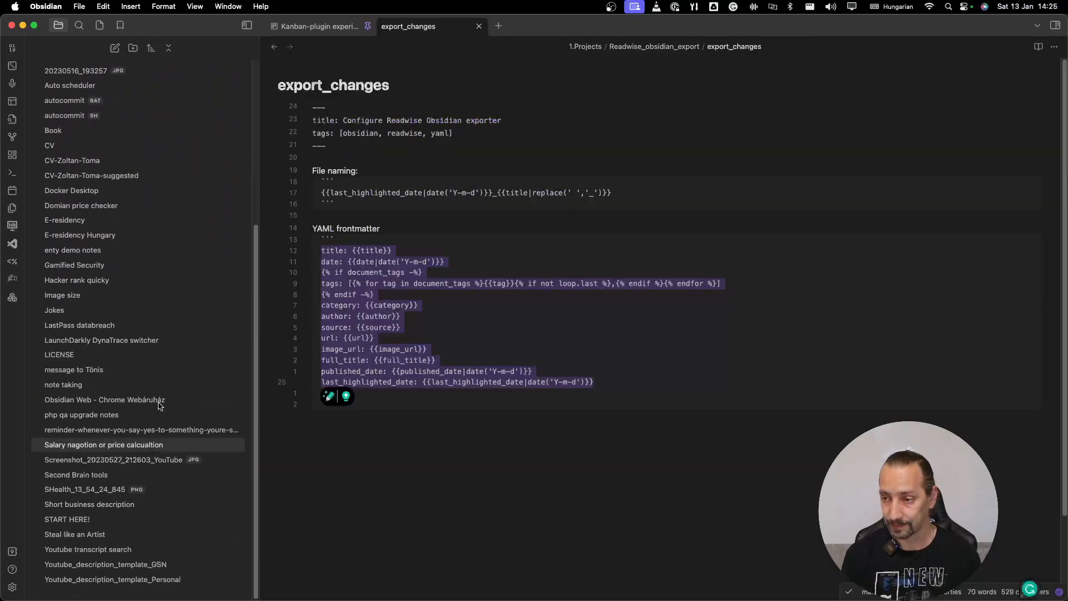
{"action": "scroll", "coordinate": [209, 163], "scroll_direction": "up", "scroll_amount": 5}
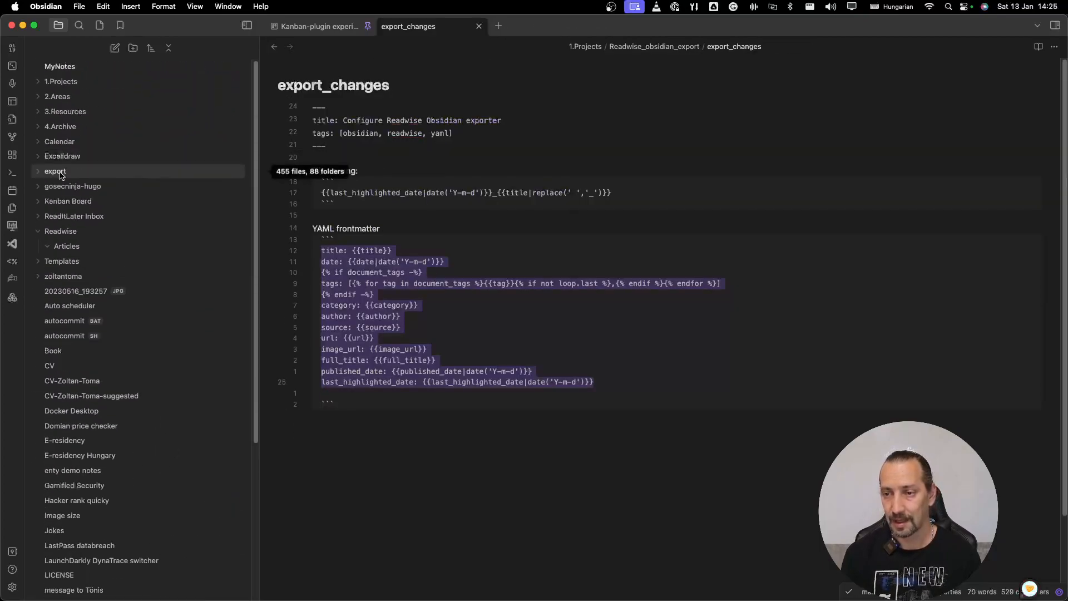
{"action": "mouse_move", "coordinate": [52, 253]}
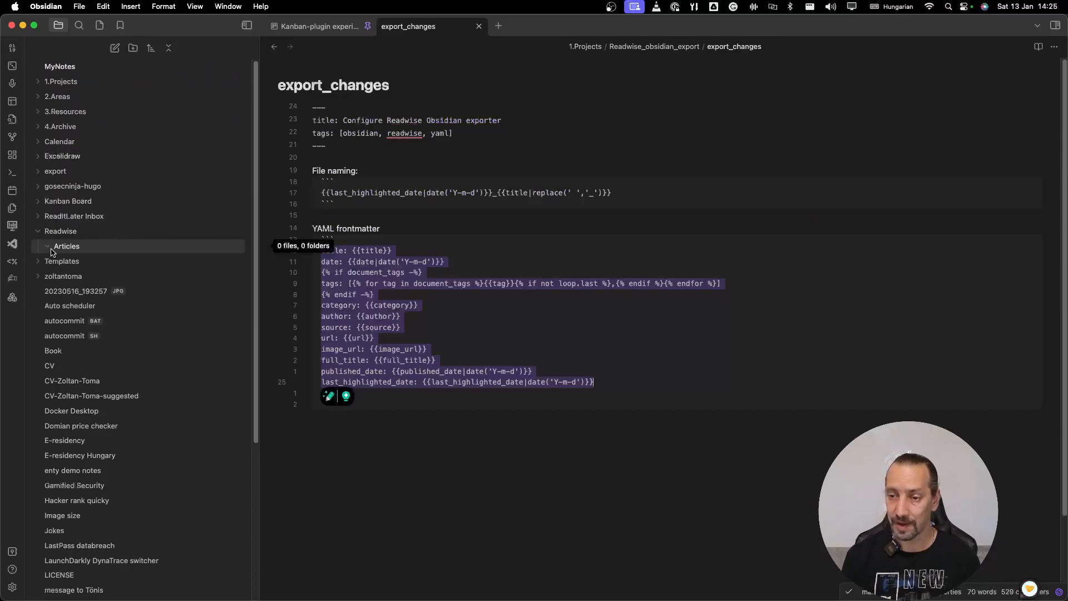
- Enable Resync deleted files in the Readwise Official plugin settings and sync the Readwise data
{"action": "left_click", "coordinate": [12, 587]}
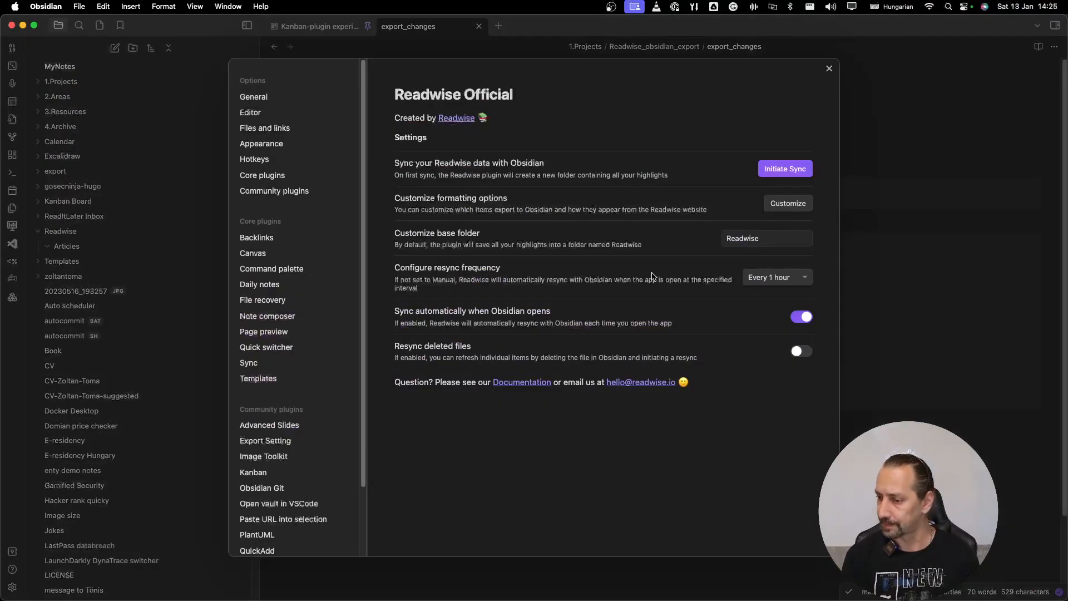
{"action": "left_click", "coordinate": [806, 351]}
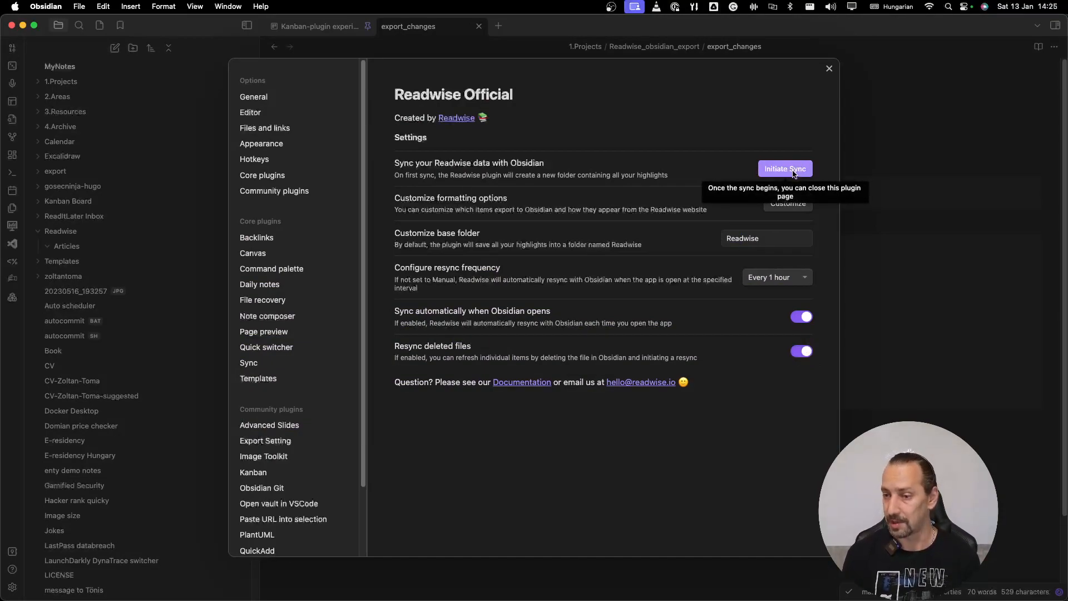
{"action": "left_click", "coordinate": [794, 173]}
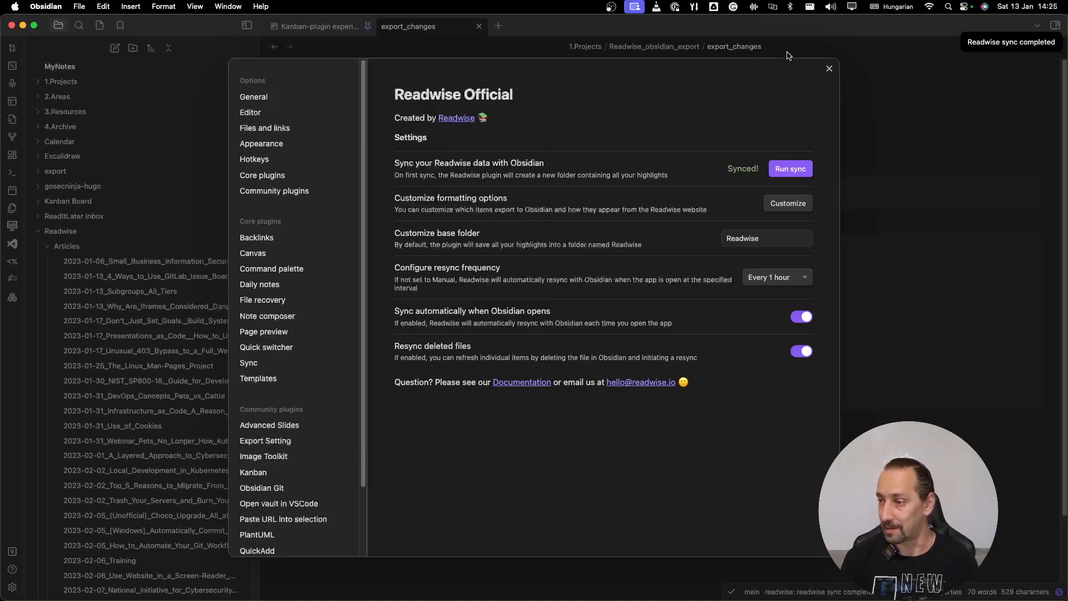
- Close the plugin settings and check the file names of the re-exported notes throughout the Readwise Articles folder
{"action": "left_click", "coordinate": [829, 69]}
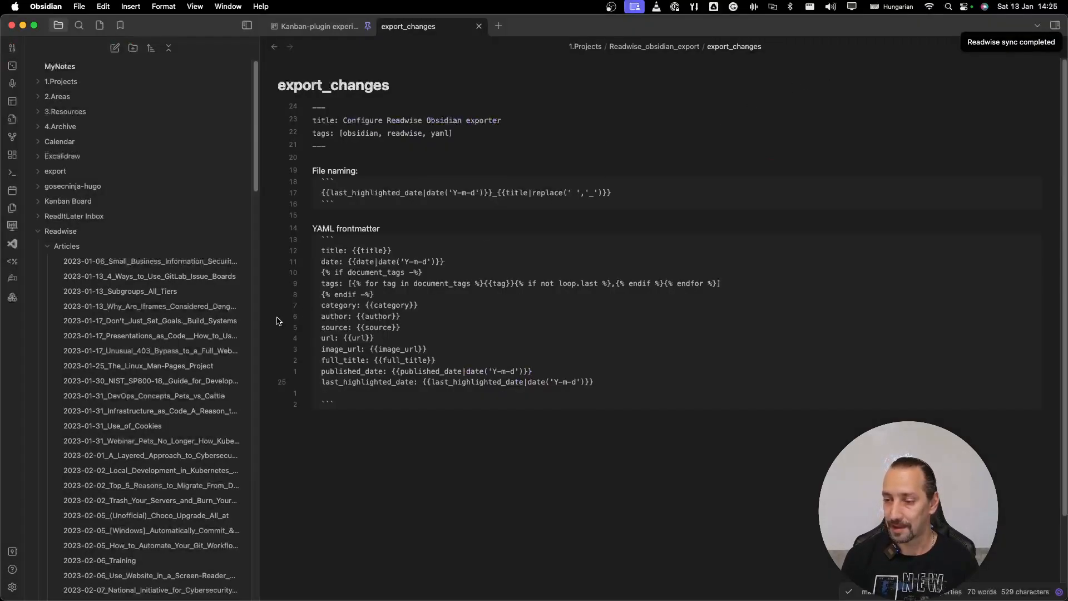
{"action": "scroll", "coordinate": [277, 321], "scroll_direction": "down", "scroll_amount": 2}
{"action": "scroll", "coordinate": [123, 350], "scroll_direction": "down", "scroll_amount": 1}
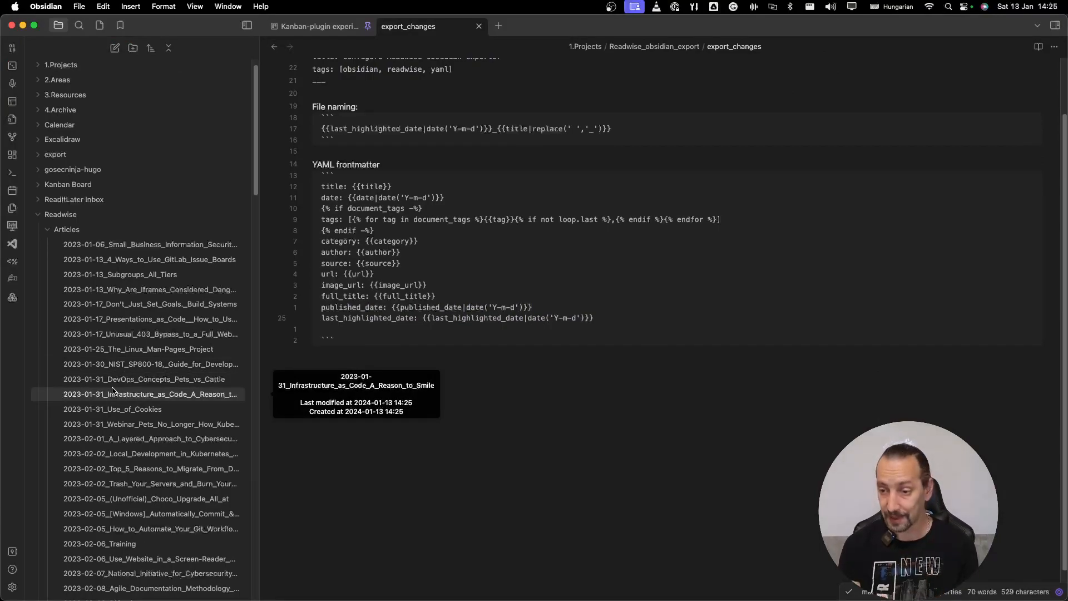
{"action": "scroll", "coordinate": [136, 361], "scroll_direction": "down", "scroll_amount": 10}
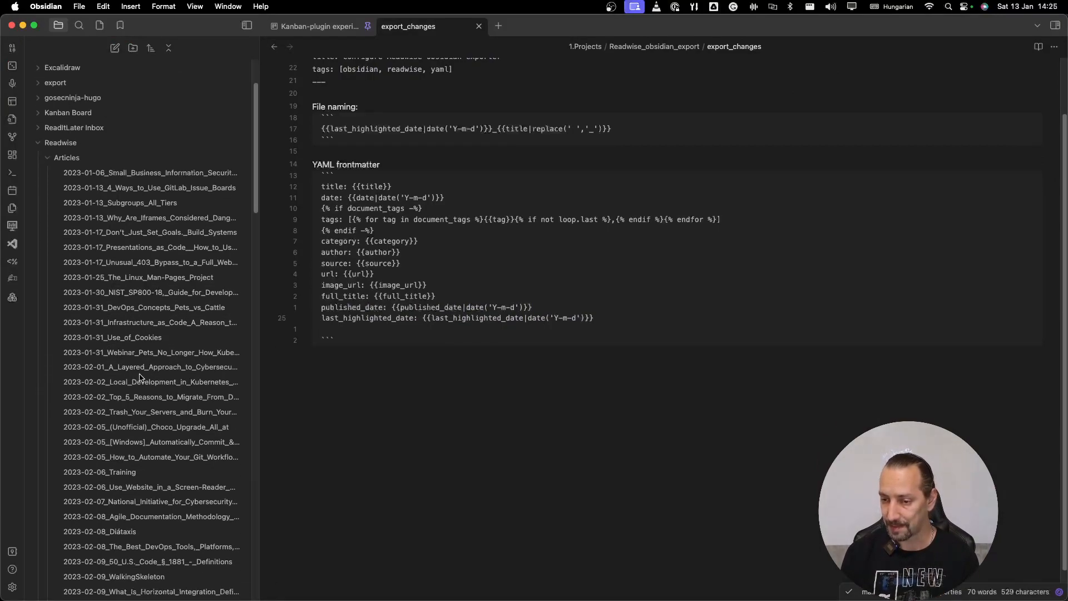
{"action": "scroll", "coordinate": [140, 377], "scroll_direction": "down", "scroll_amount": 10}
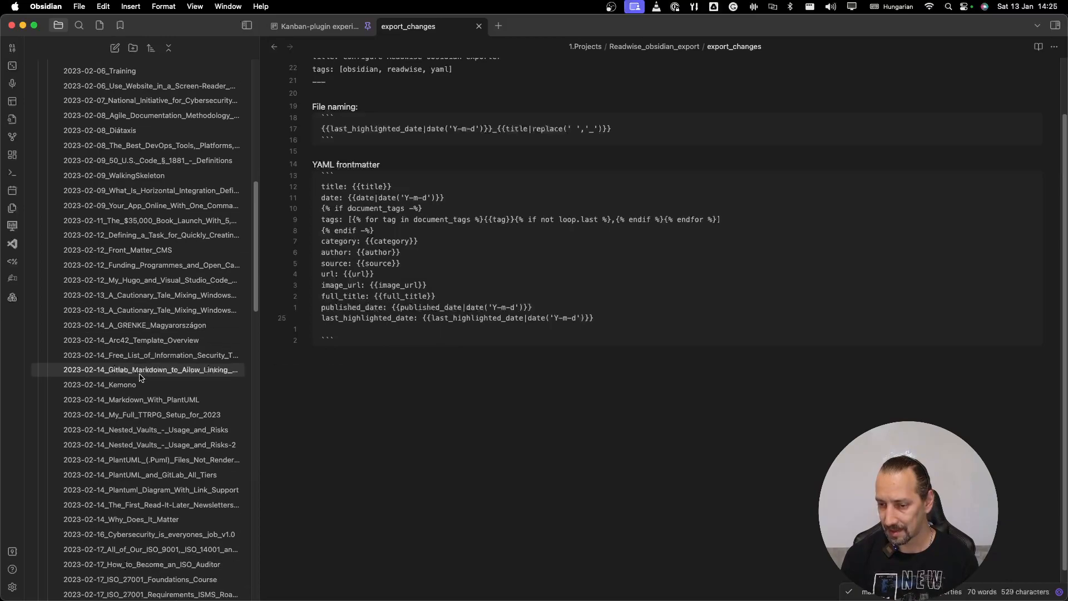
{"action": "scroll", "coordinate": [139, 378], "scroll_direction": "down", "scroll_amount": 6}
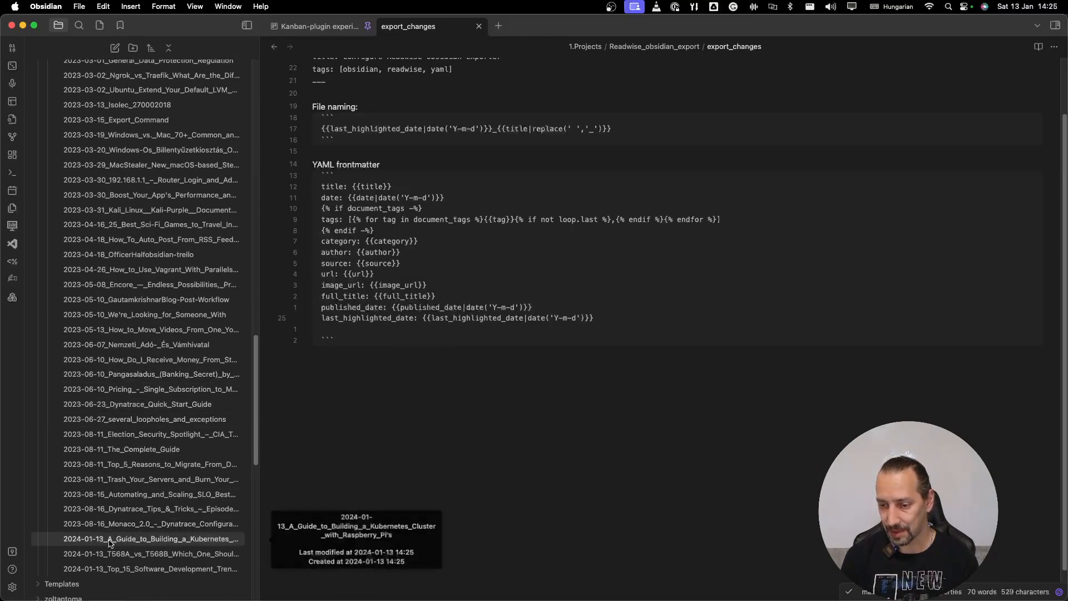
{"action": "scroll", "coordinate": [118, 307], "scroll_direction": "up", "scroll_amount": 15}
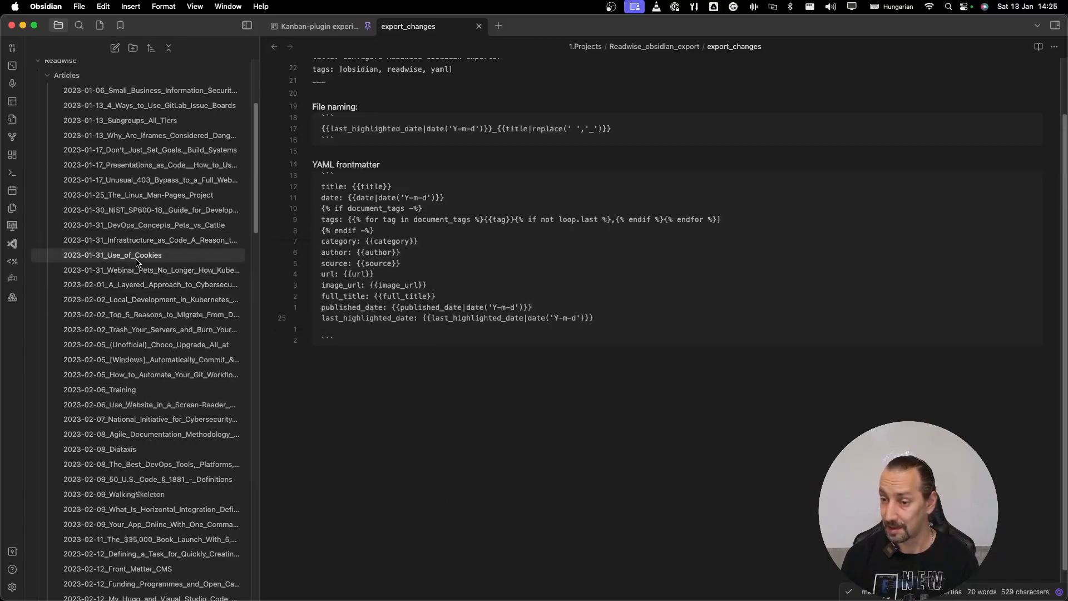
- Open the 2023-01-31_Use_of_Cookies note and review its front matter, metadata and highlights
{"action": "left_click", "coordinate": [137, 258]}
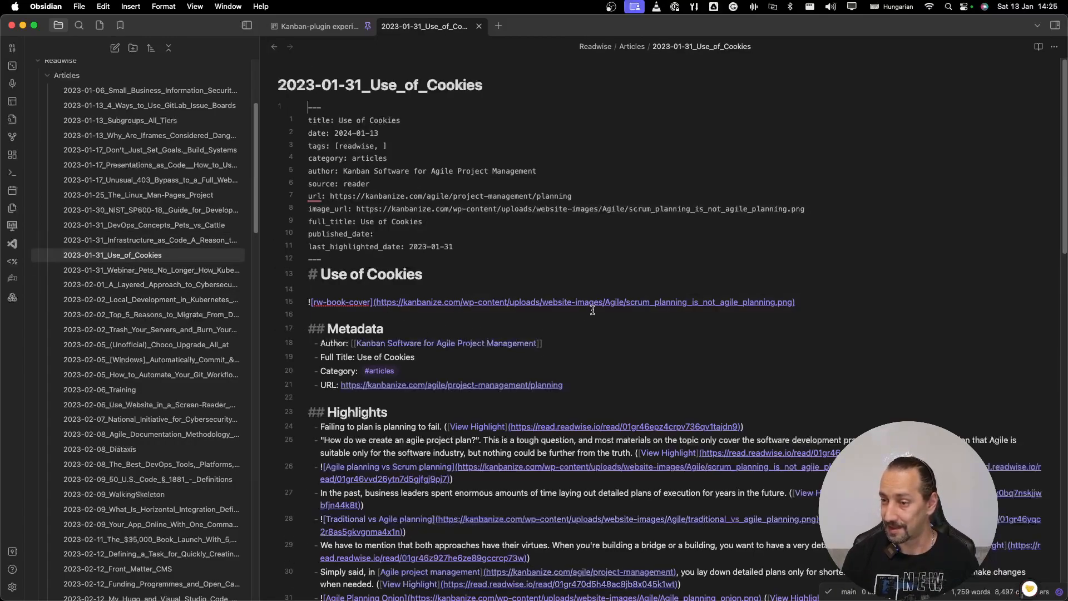
{"action": "scroll", "coordinate": [662, 264], "scroll_direction": "down", "scroll_amount": 4}
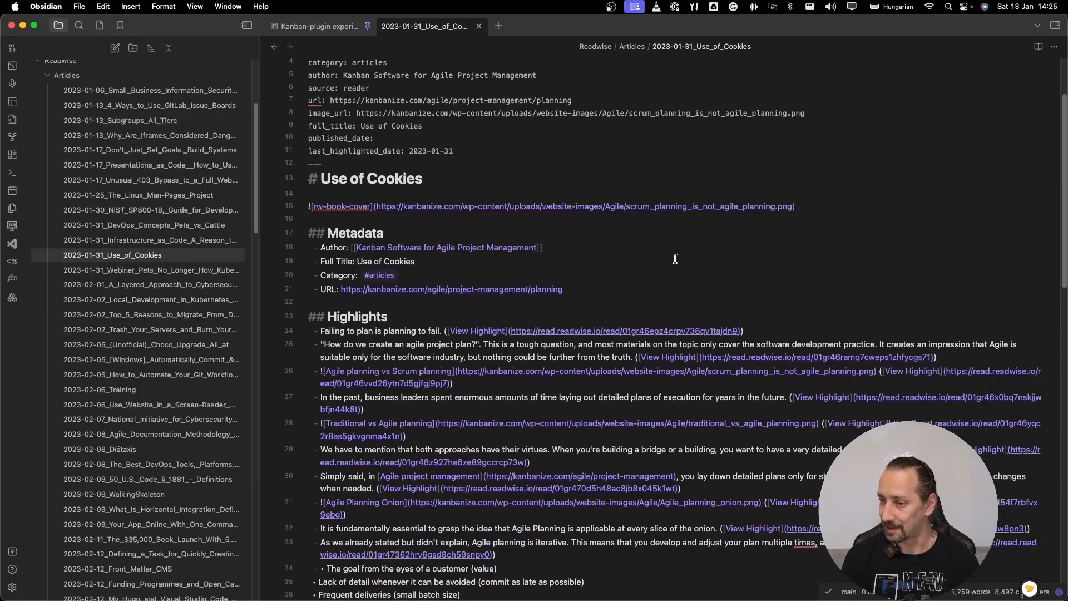
{"action": "scroll", "coordinate": [675, 259], "scroll_direction": "down", "scroll_amount": 15}
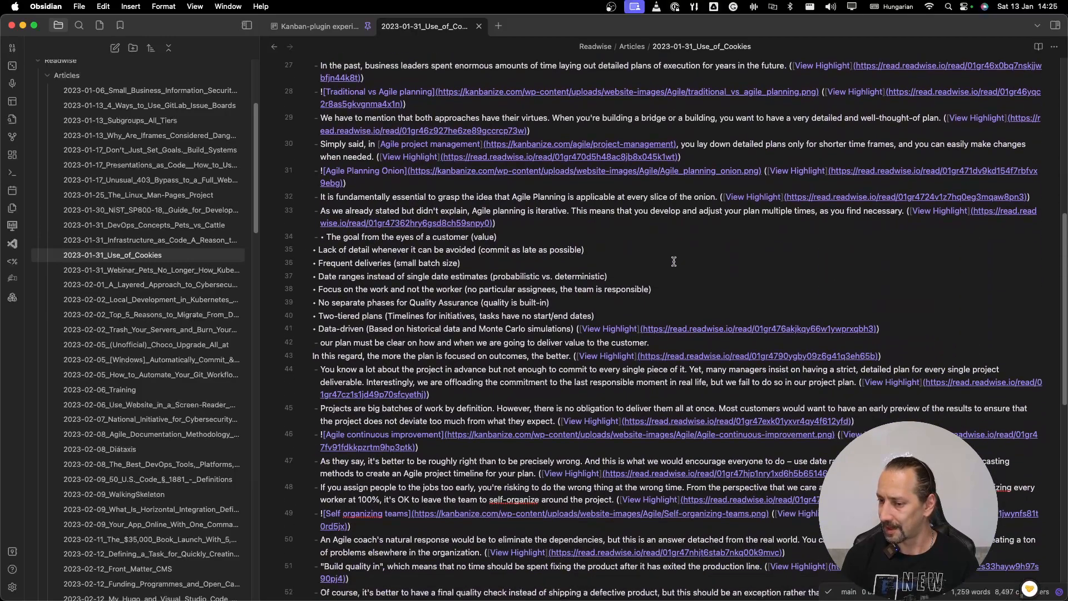
{"action": "scroll", "coordinate": [623, 313], "scroll_direction": "up", "scroll_amount": 10}
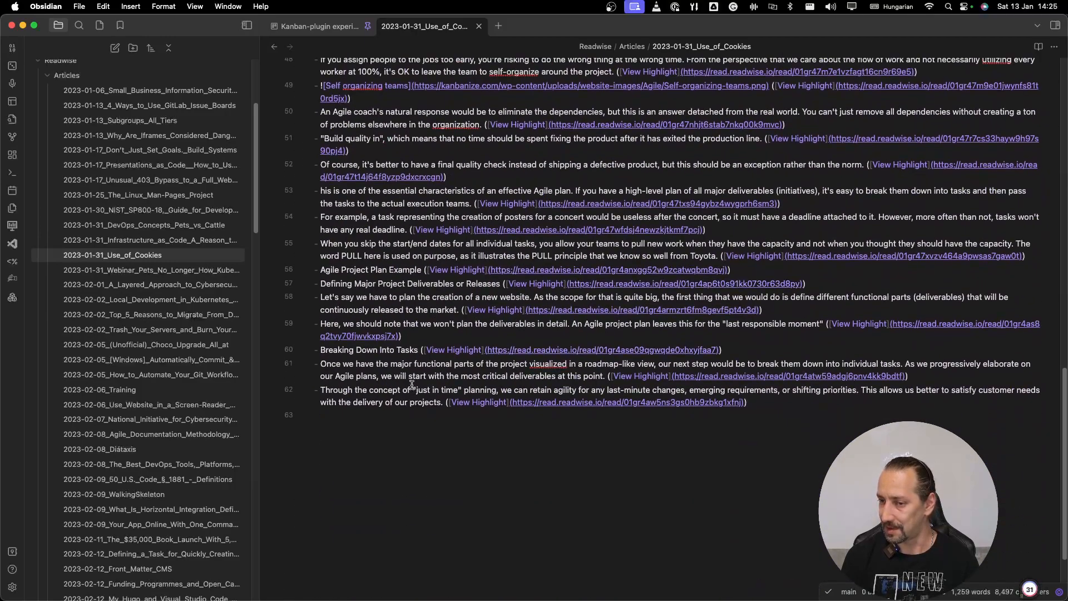
{"action": "scroll", "coordinate": [411, 384], "scroll_direction": "up", "scroll_amount": 5}
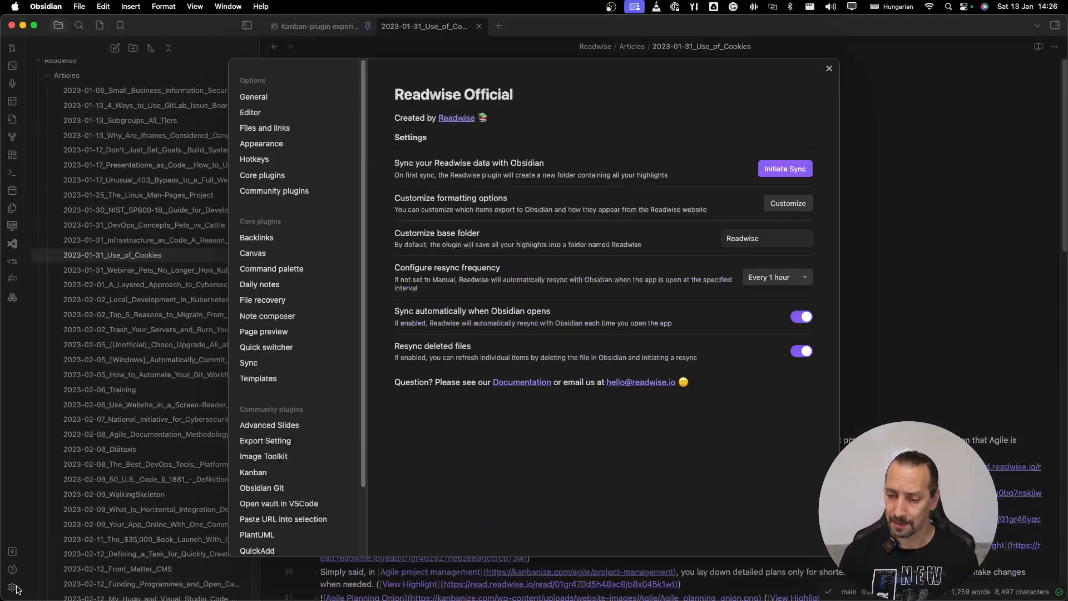
- Disable Resync deleted files in the Readwise Official plugin settings and close the settings
{"action": "left_click", "coordinate": [12, 587]}
{"action": "left_click", "coordinate": [801, 352]}
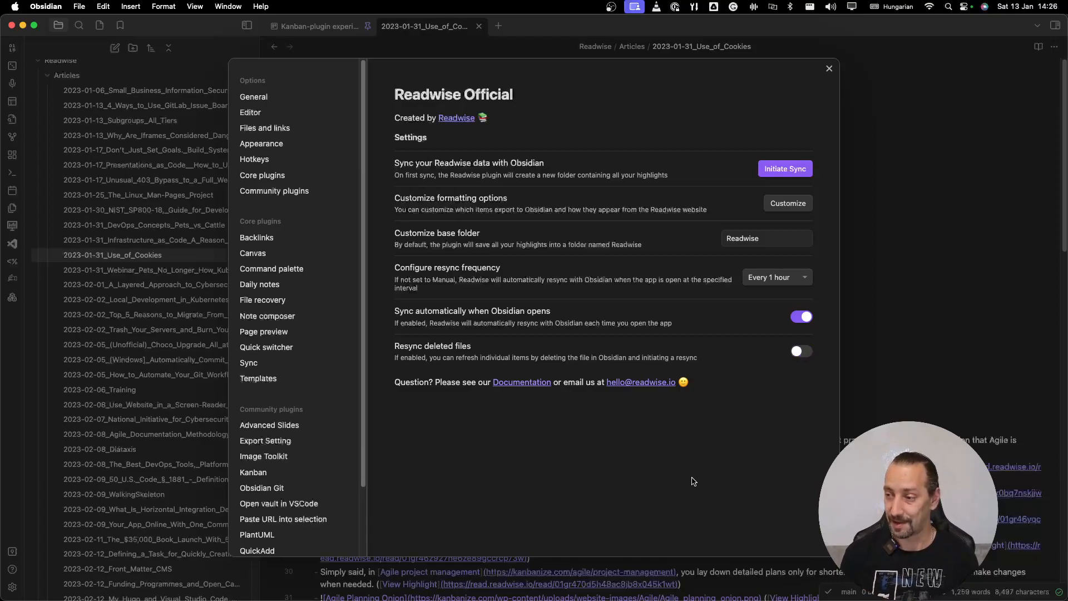
{"action": "left_click", "coordinate": [829, 68]}
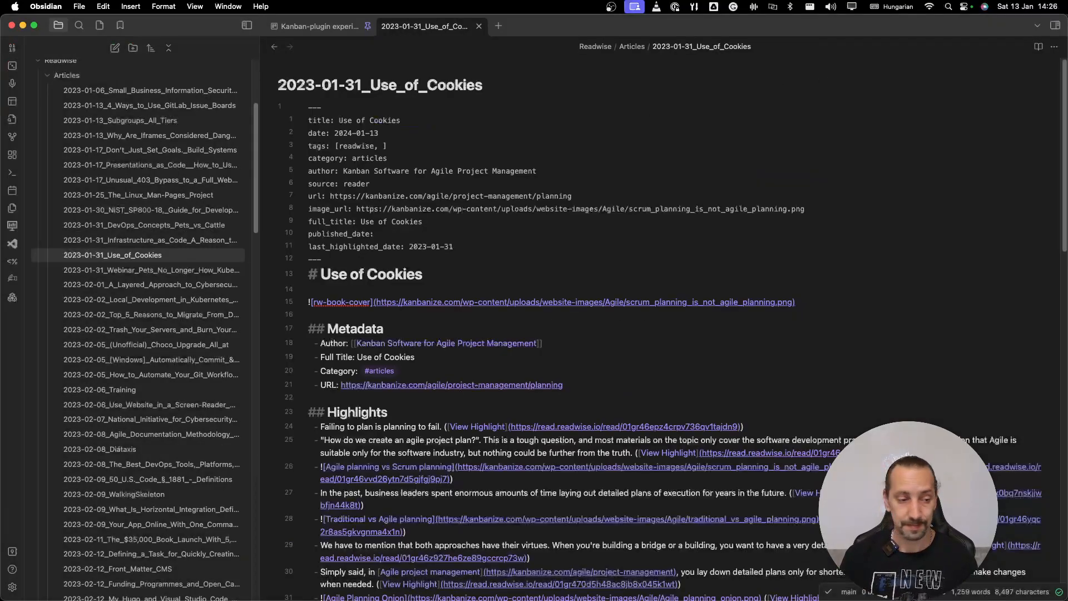